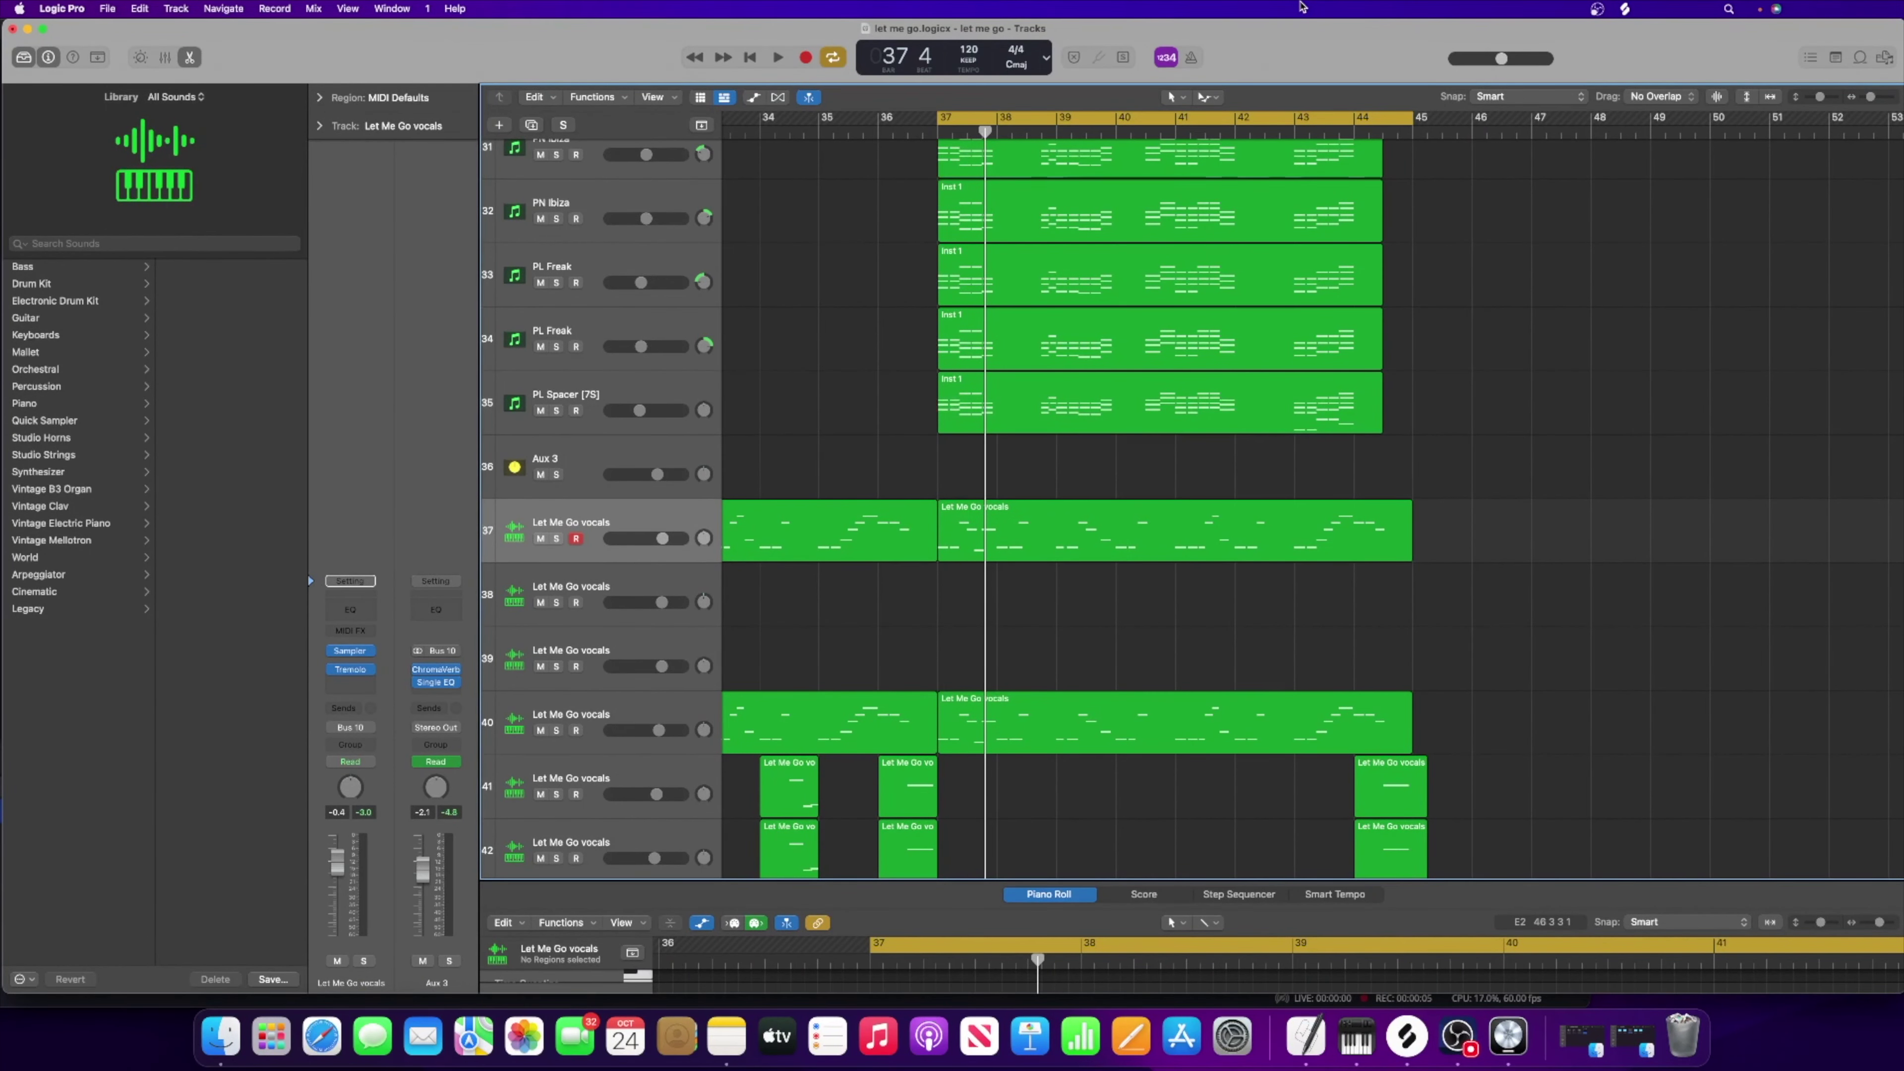
Step: Solo the Let Me Go vocals instrument tracks 40 to 46 and play them within the cycle range starting at bar 37
scroll(1522, 150, "down", 10)
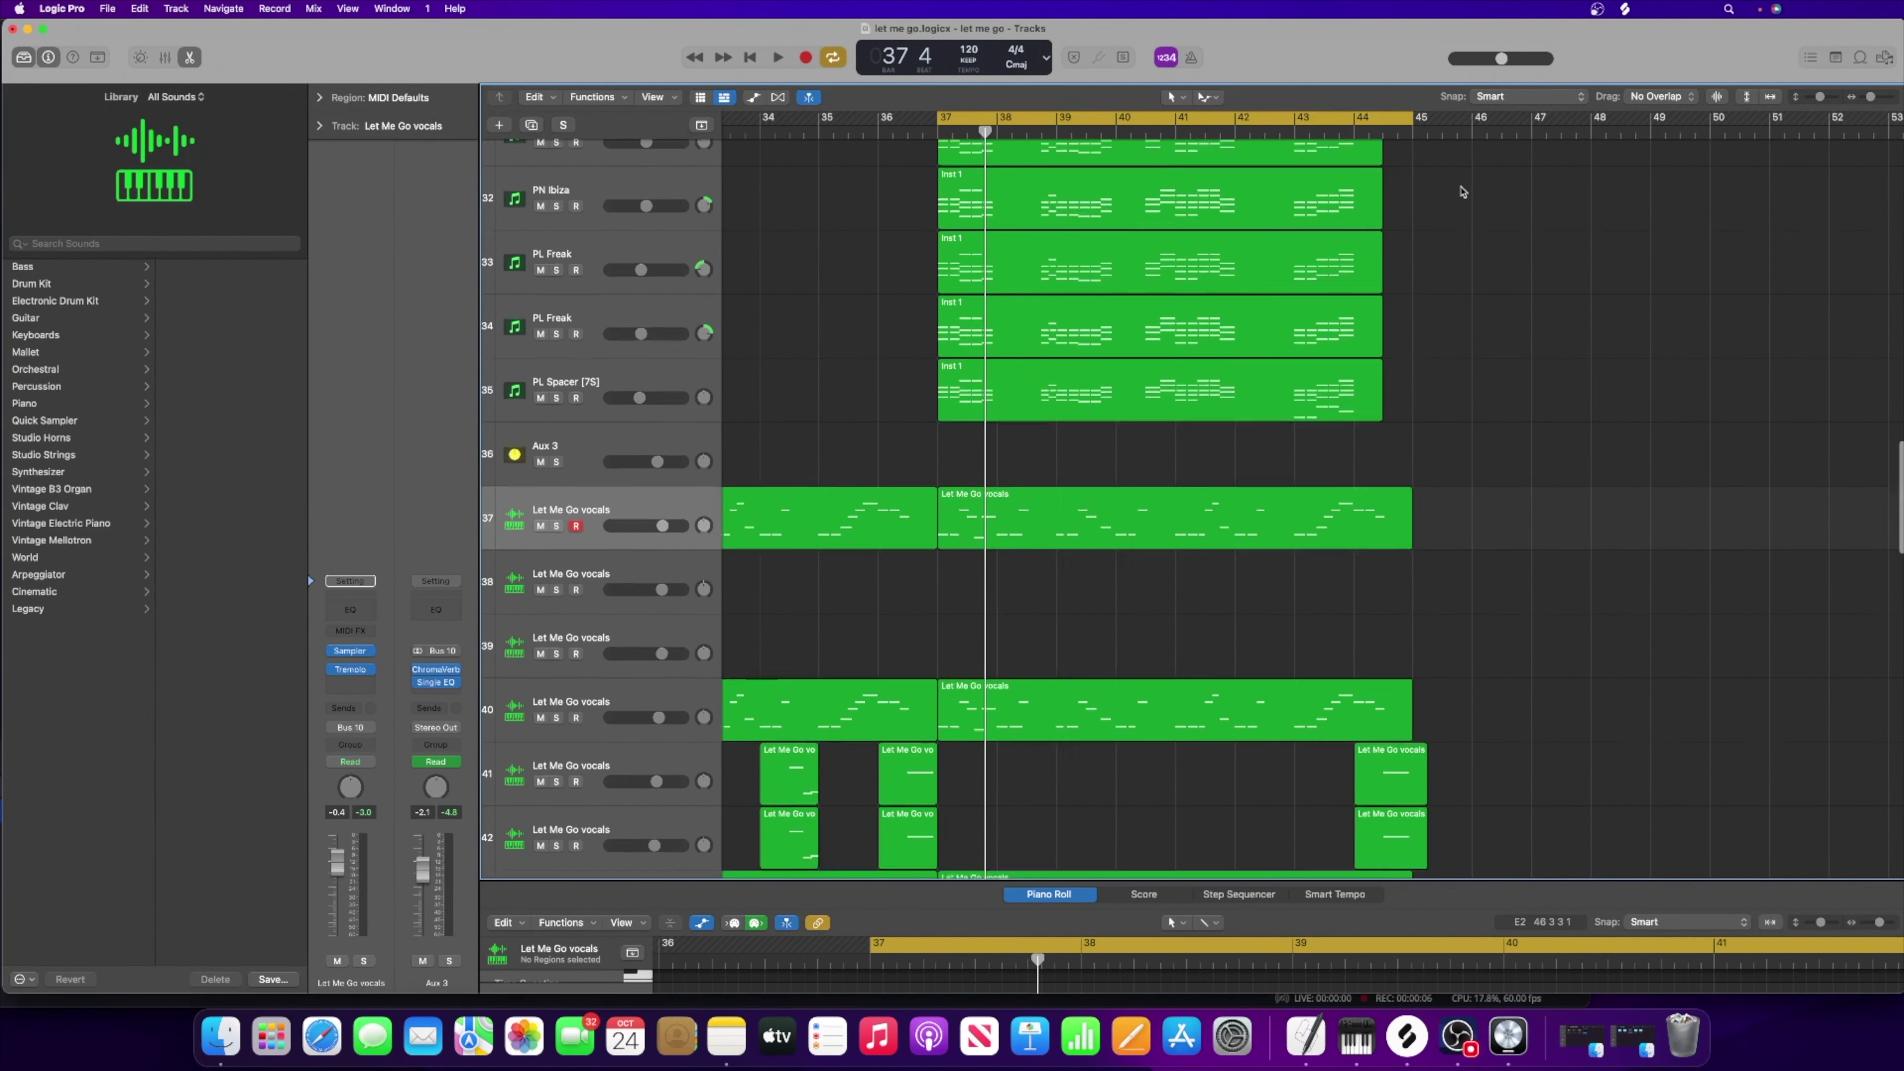
scroll(1461, 191, "up", 3)
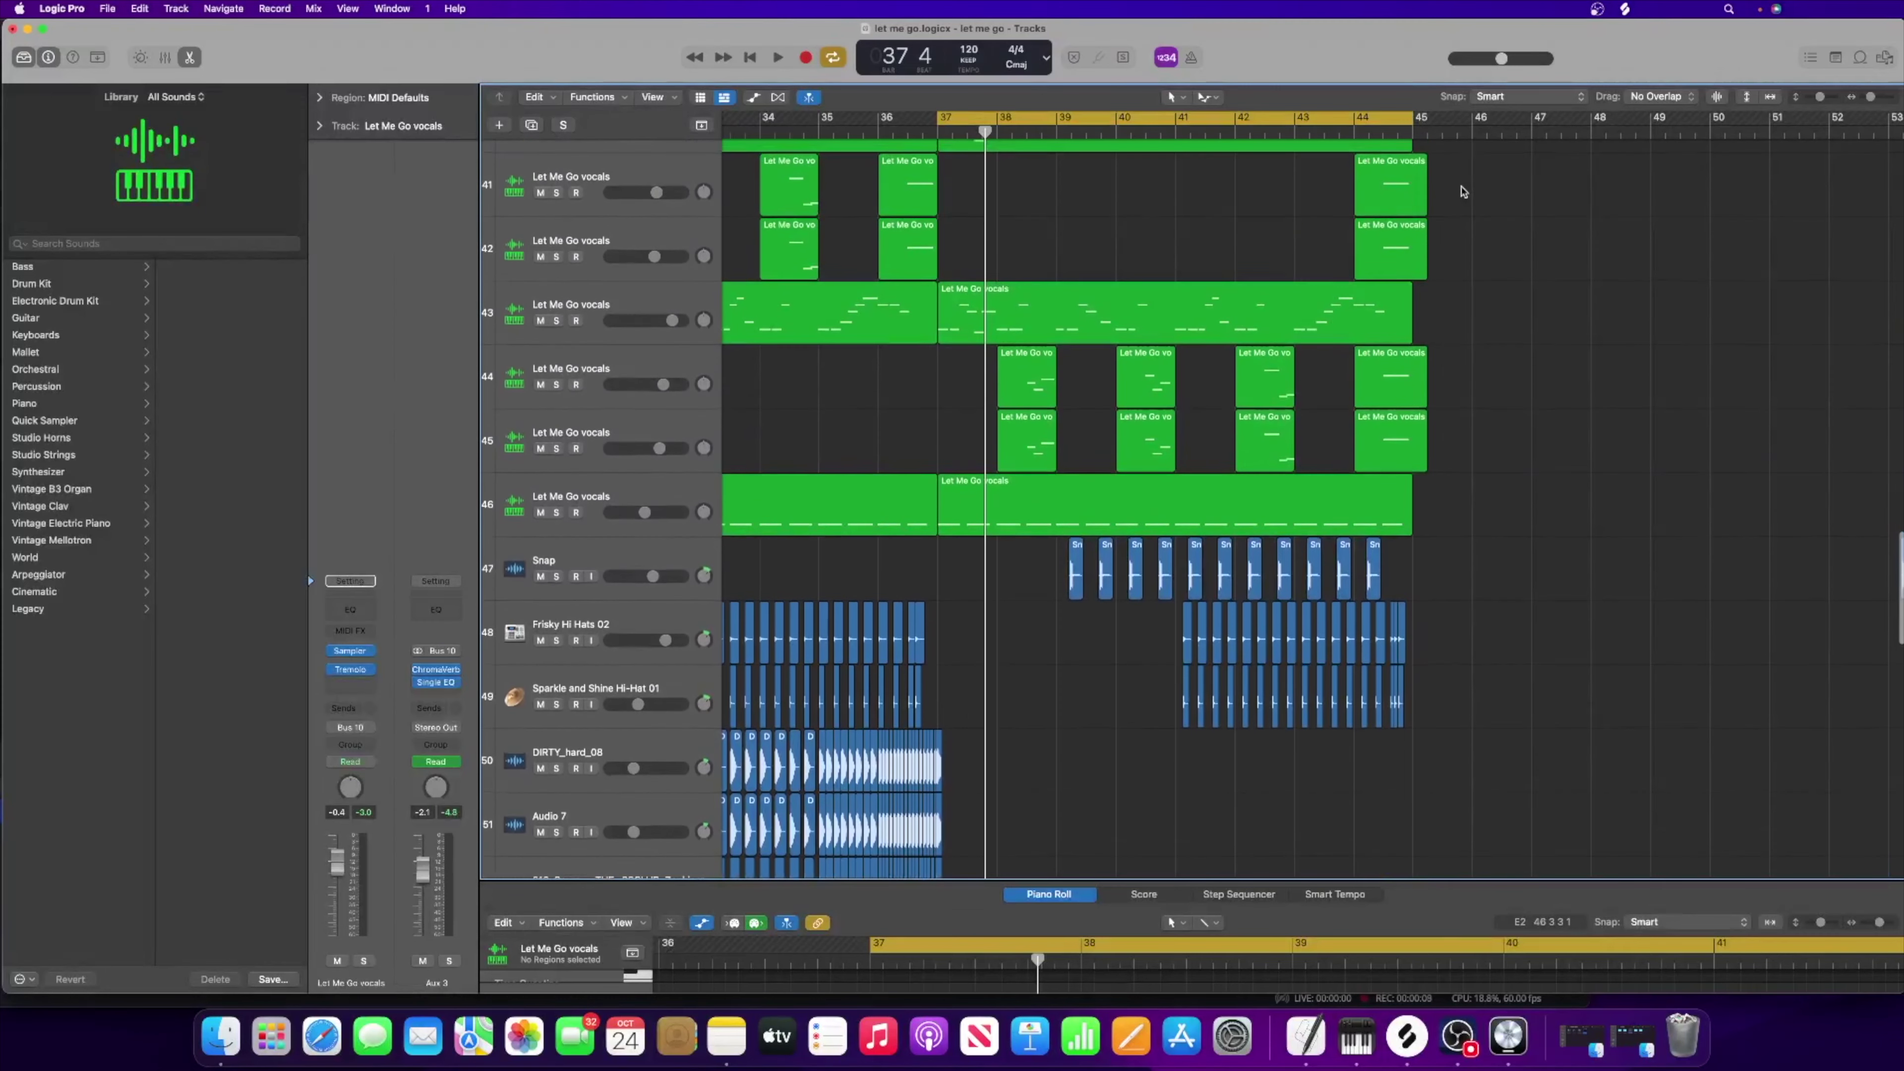
scroll(1200, 315, "up", 1)
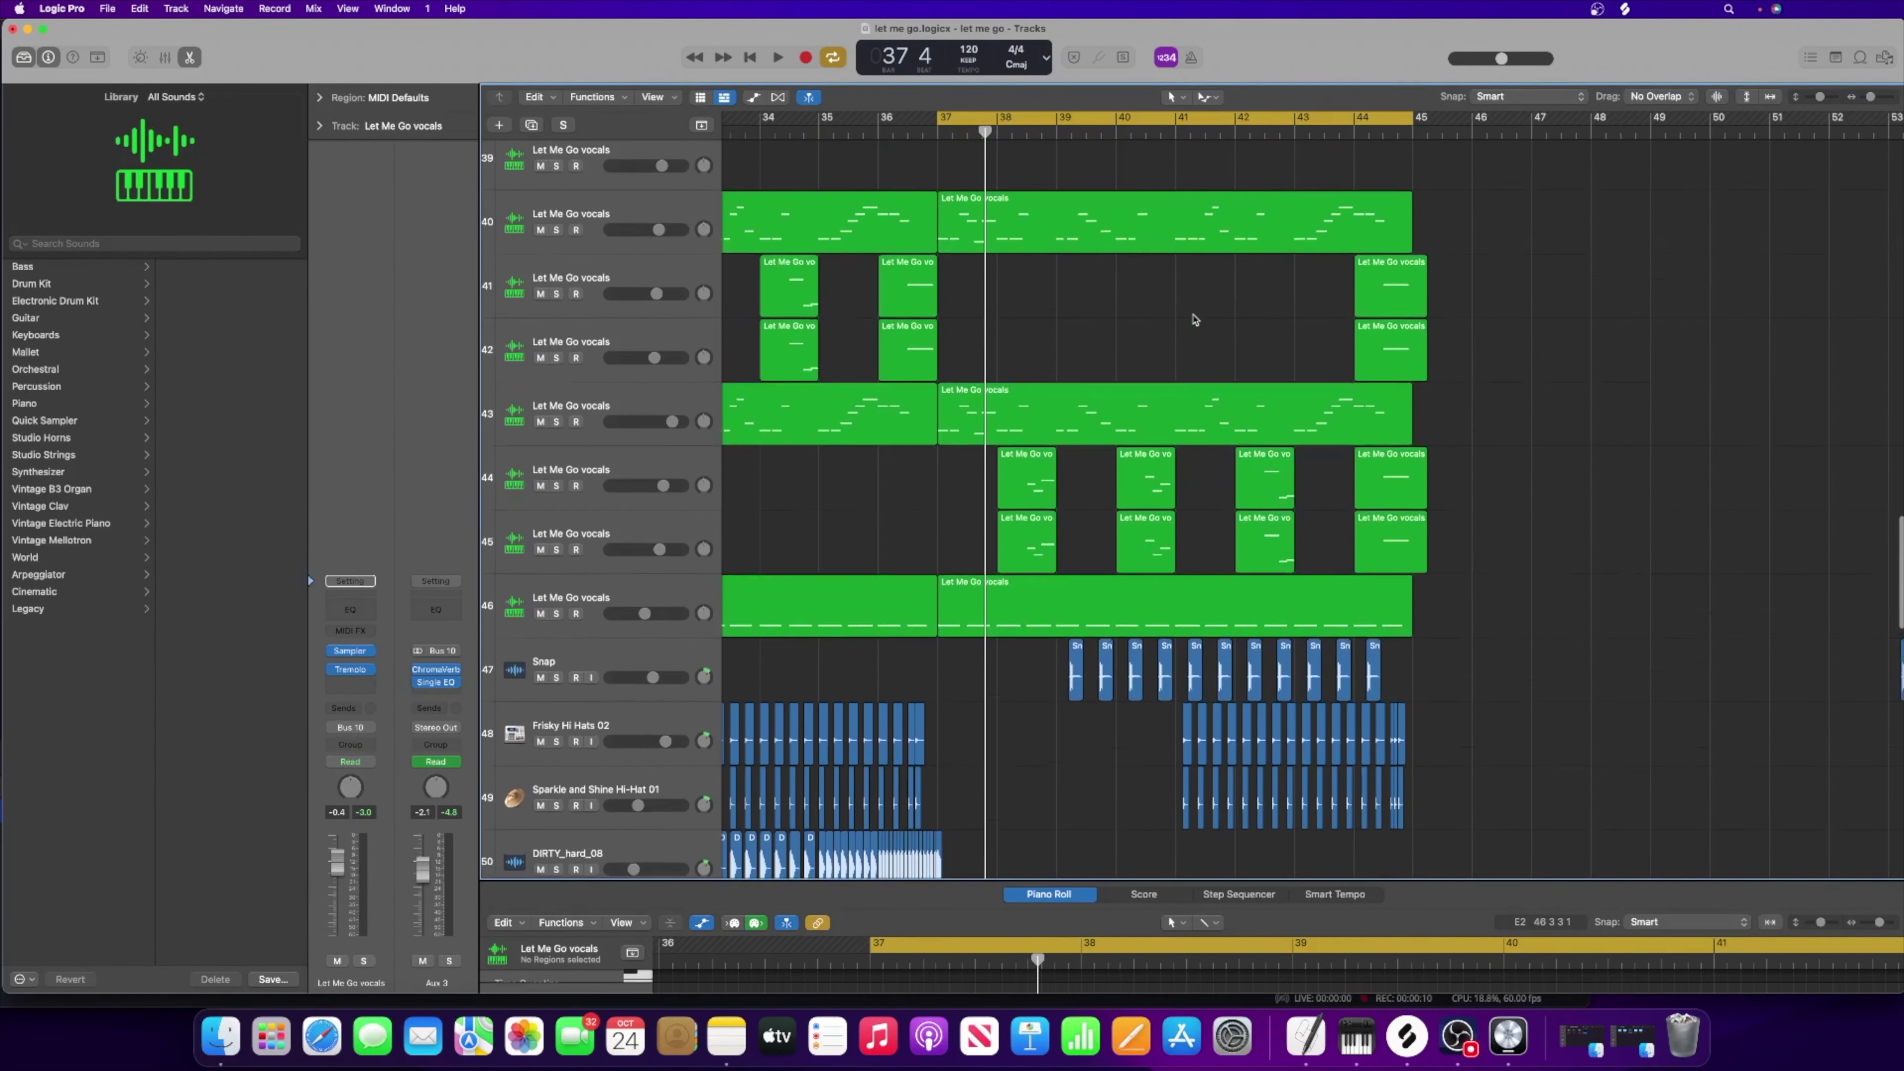
left_click_drag(555, 231, 562, 637)
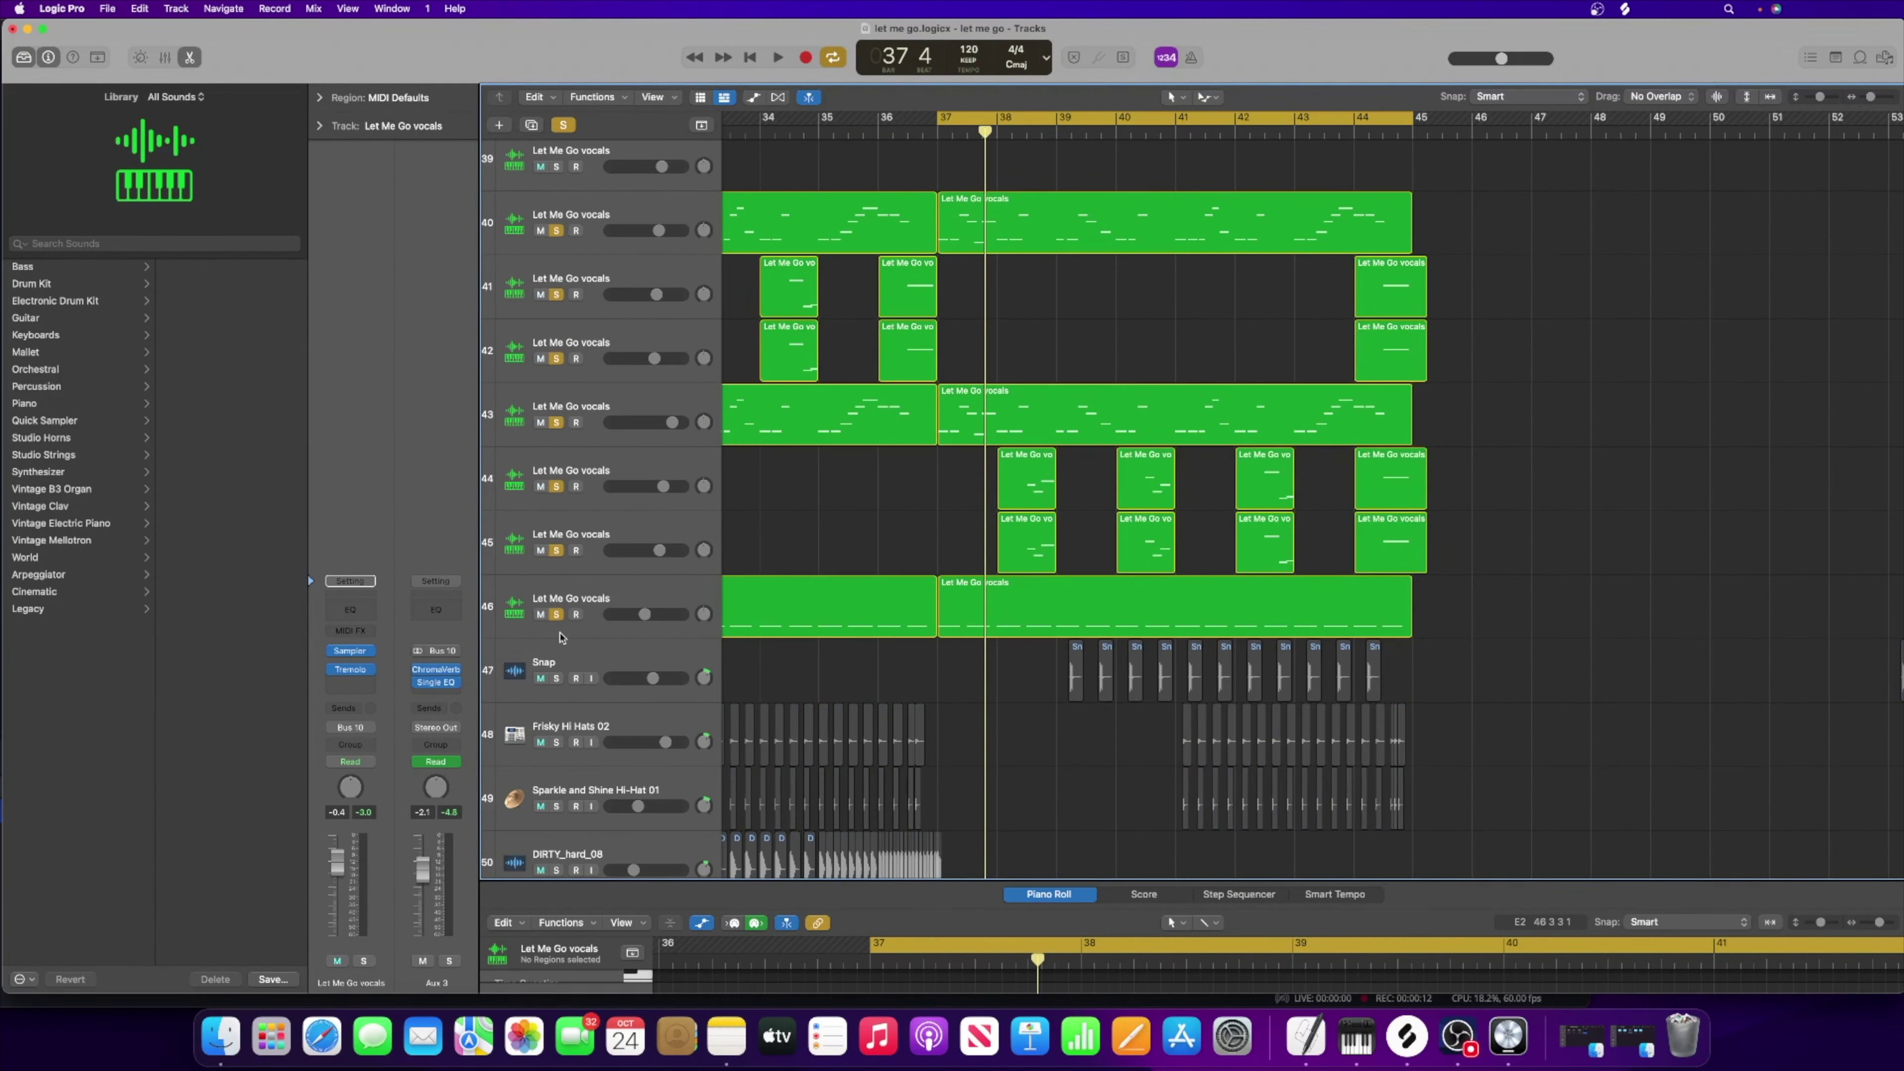
scroll(746, 589, "up", 2)
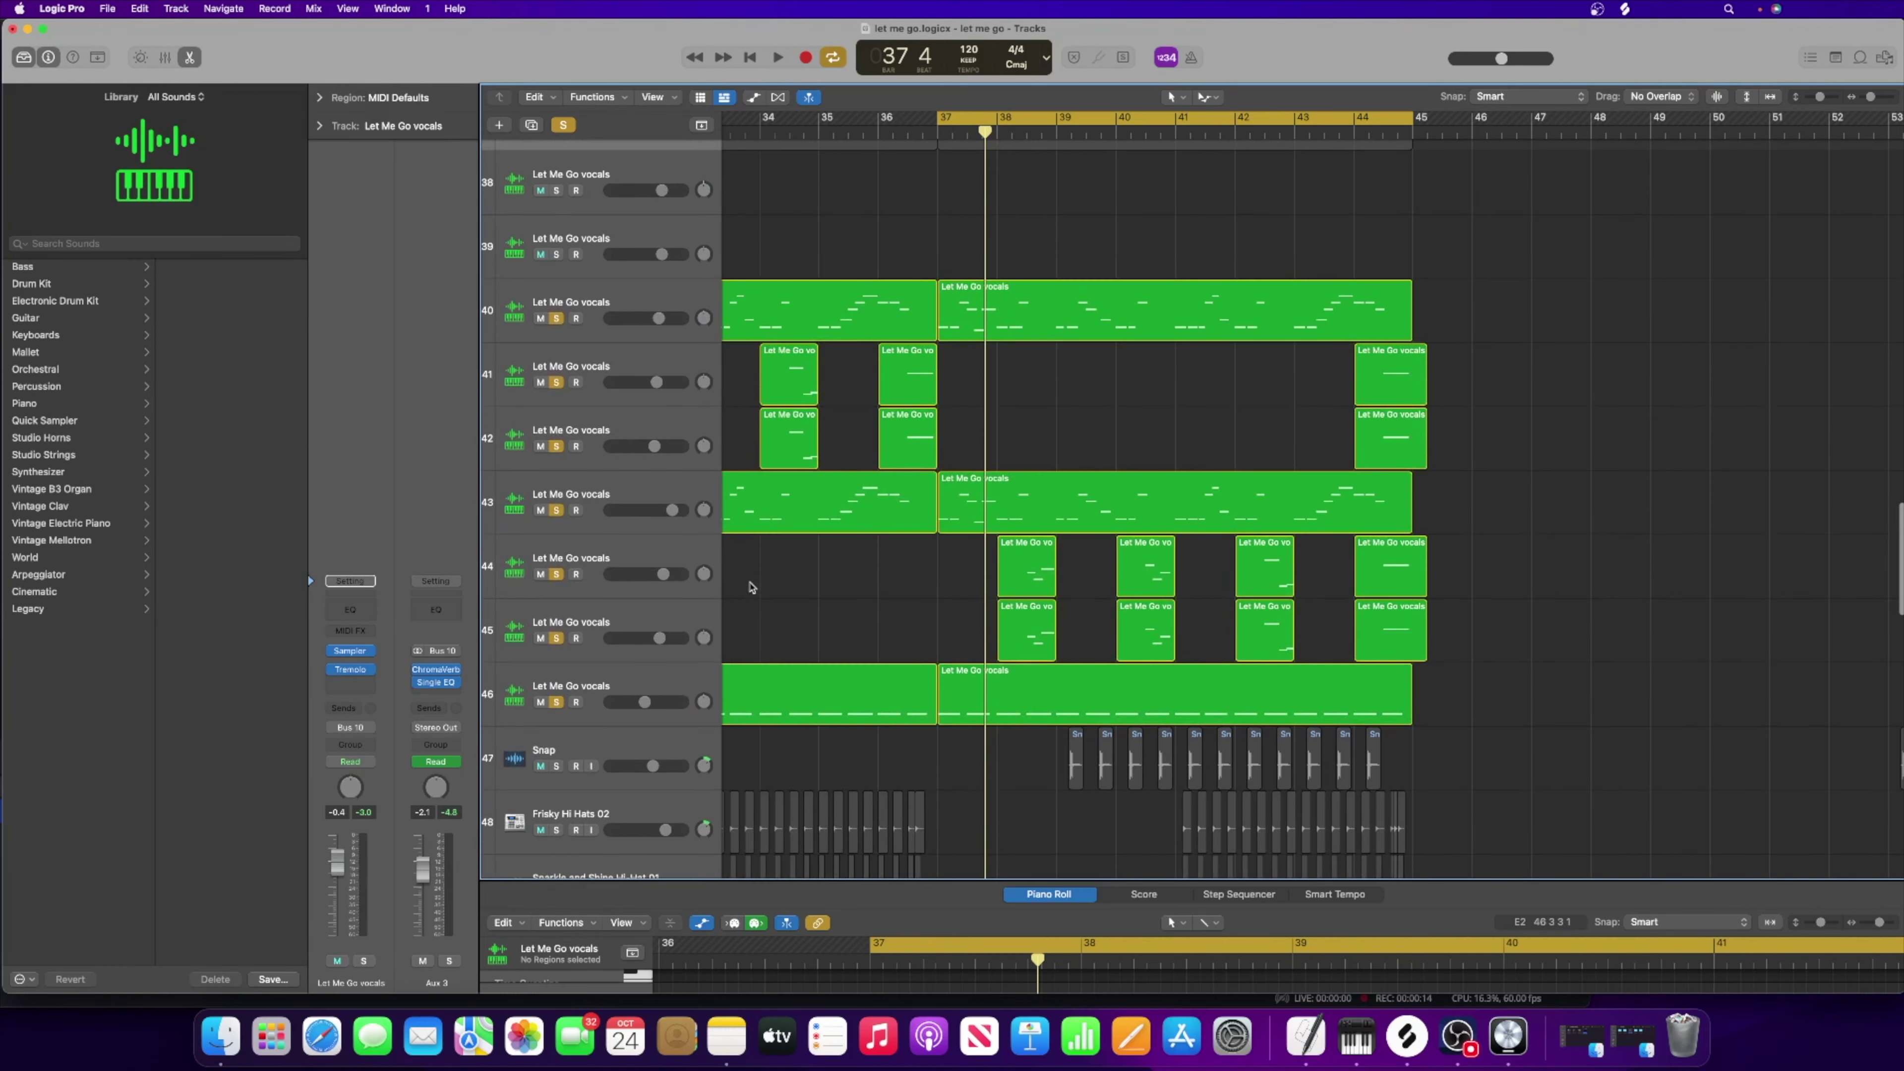
scroll(751, 587, "left", 3)
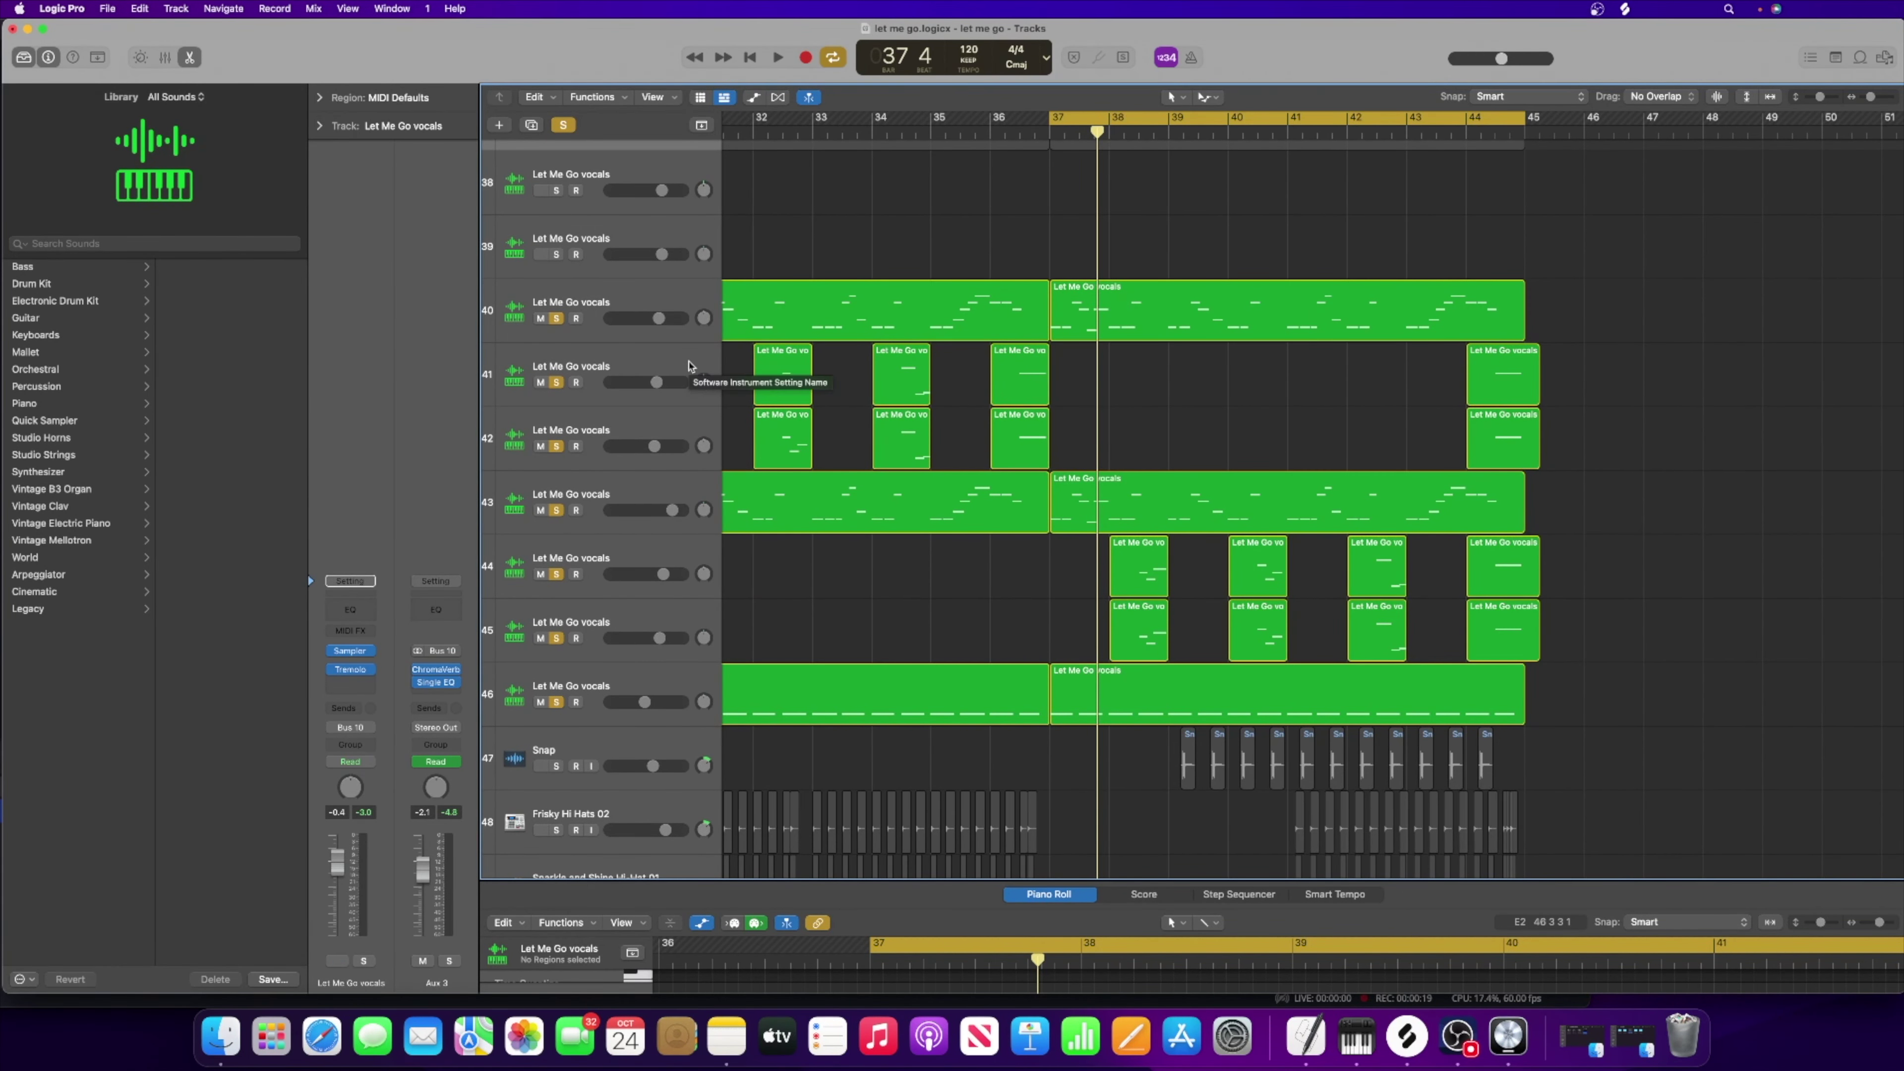
key("space")
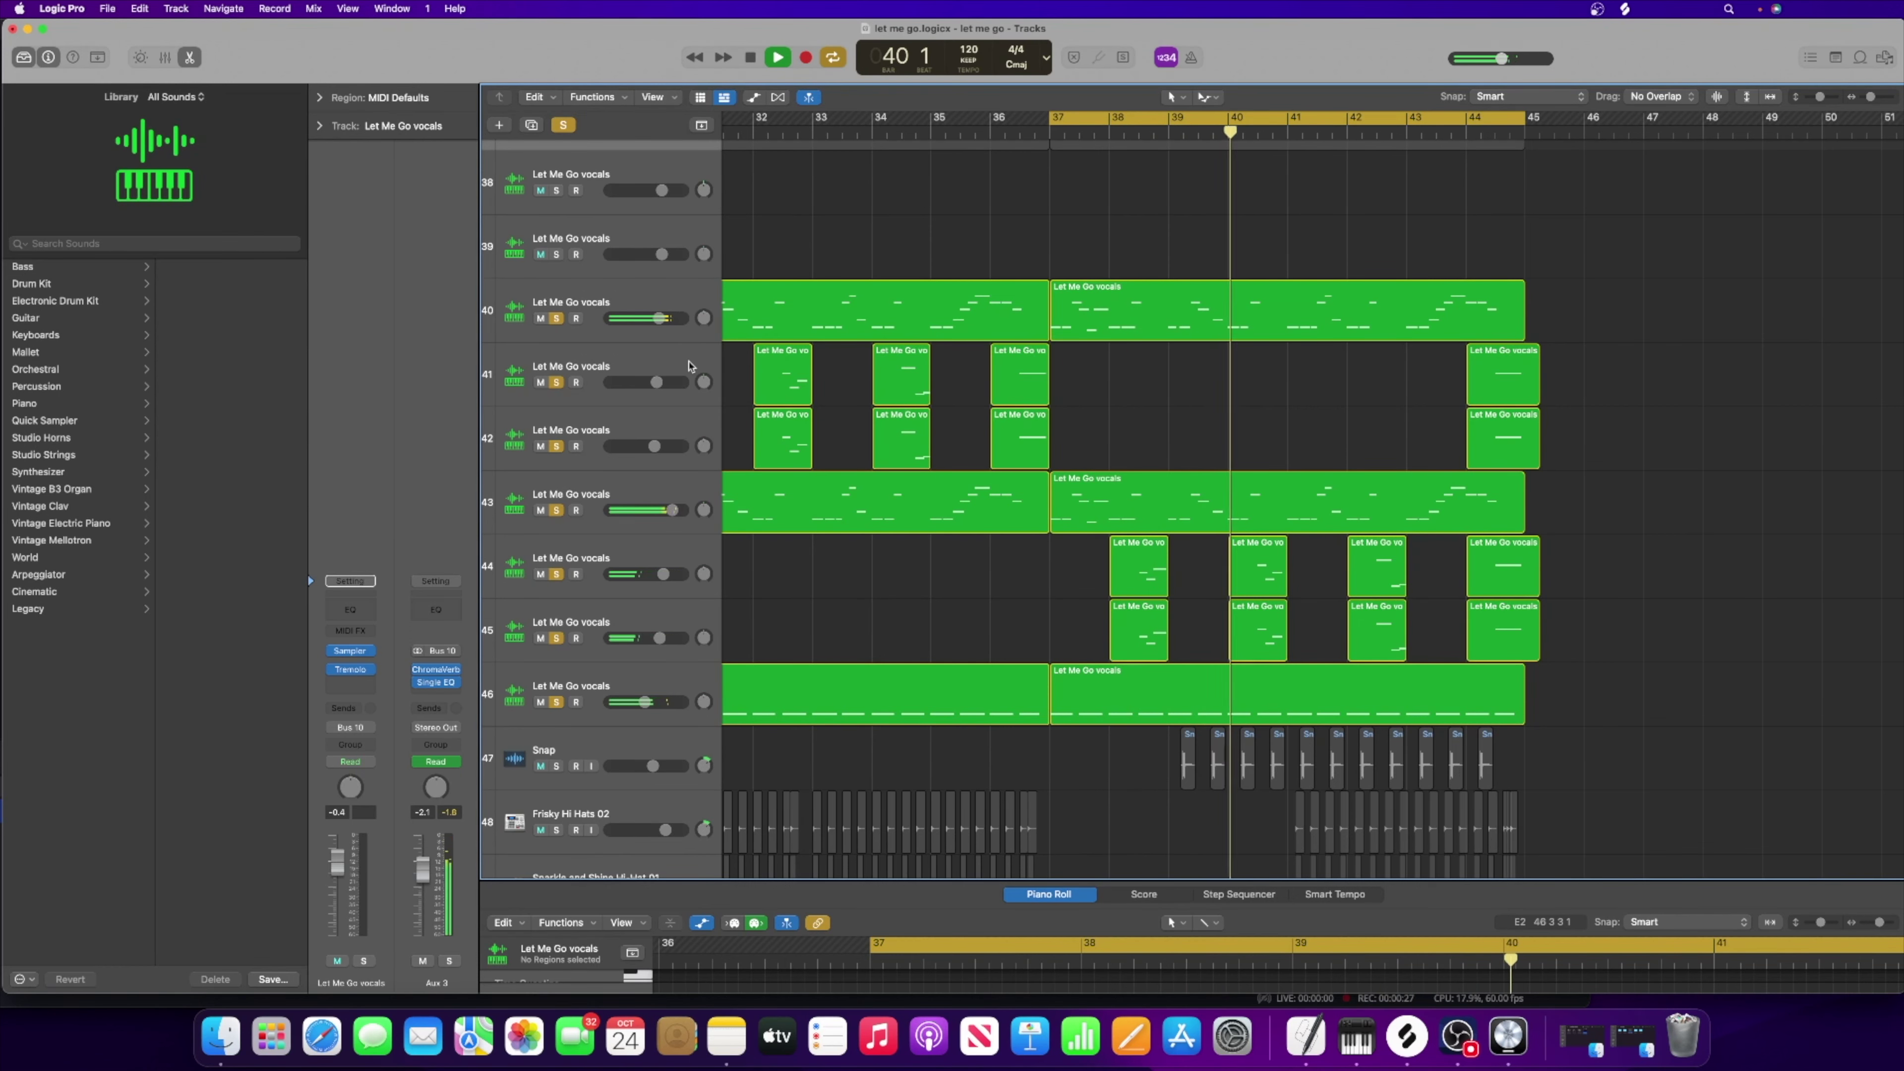
key("space")
Step: Add the original Let Me Go vocals audio track and the chopped Audio 4 track to the soloed tracks
scroll(974, 346, "up", 15)
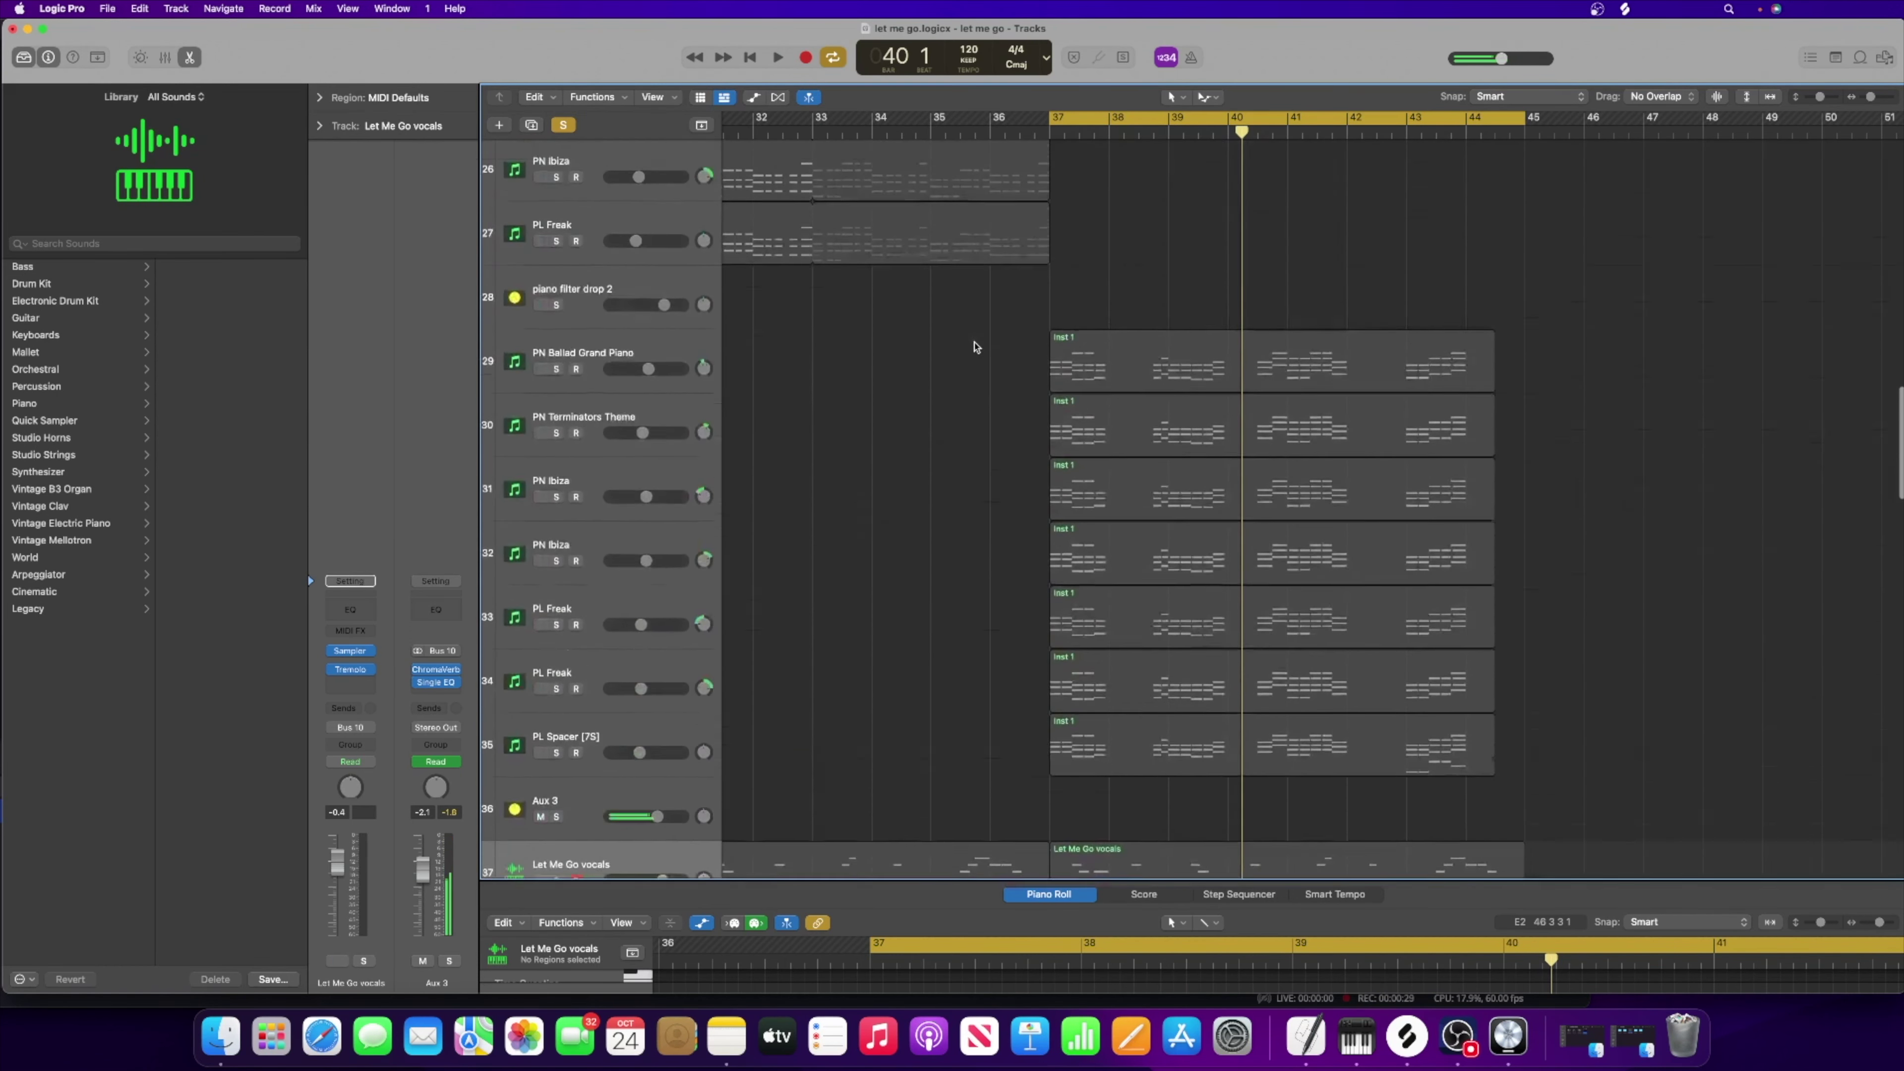
scroll(974, 346, "up", 10)
scroll(967, 347, "left", 10)
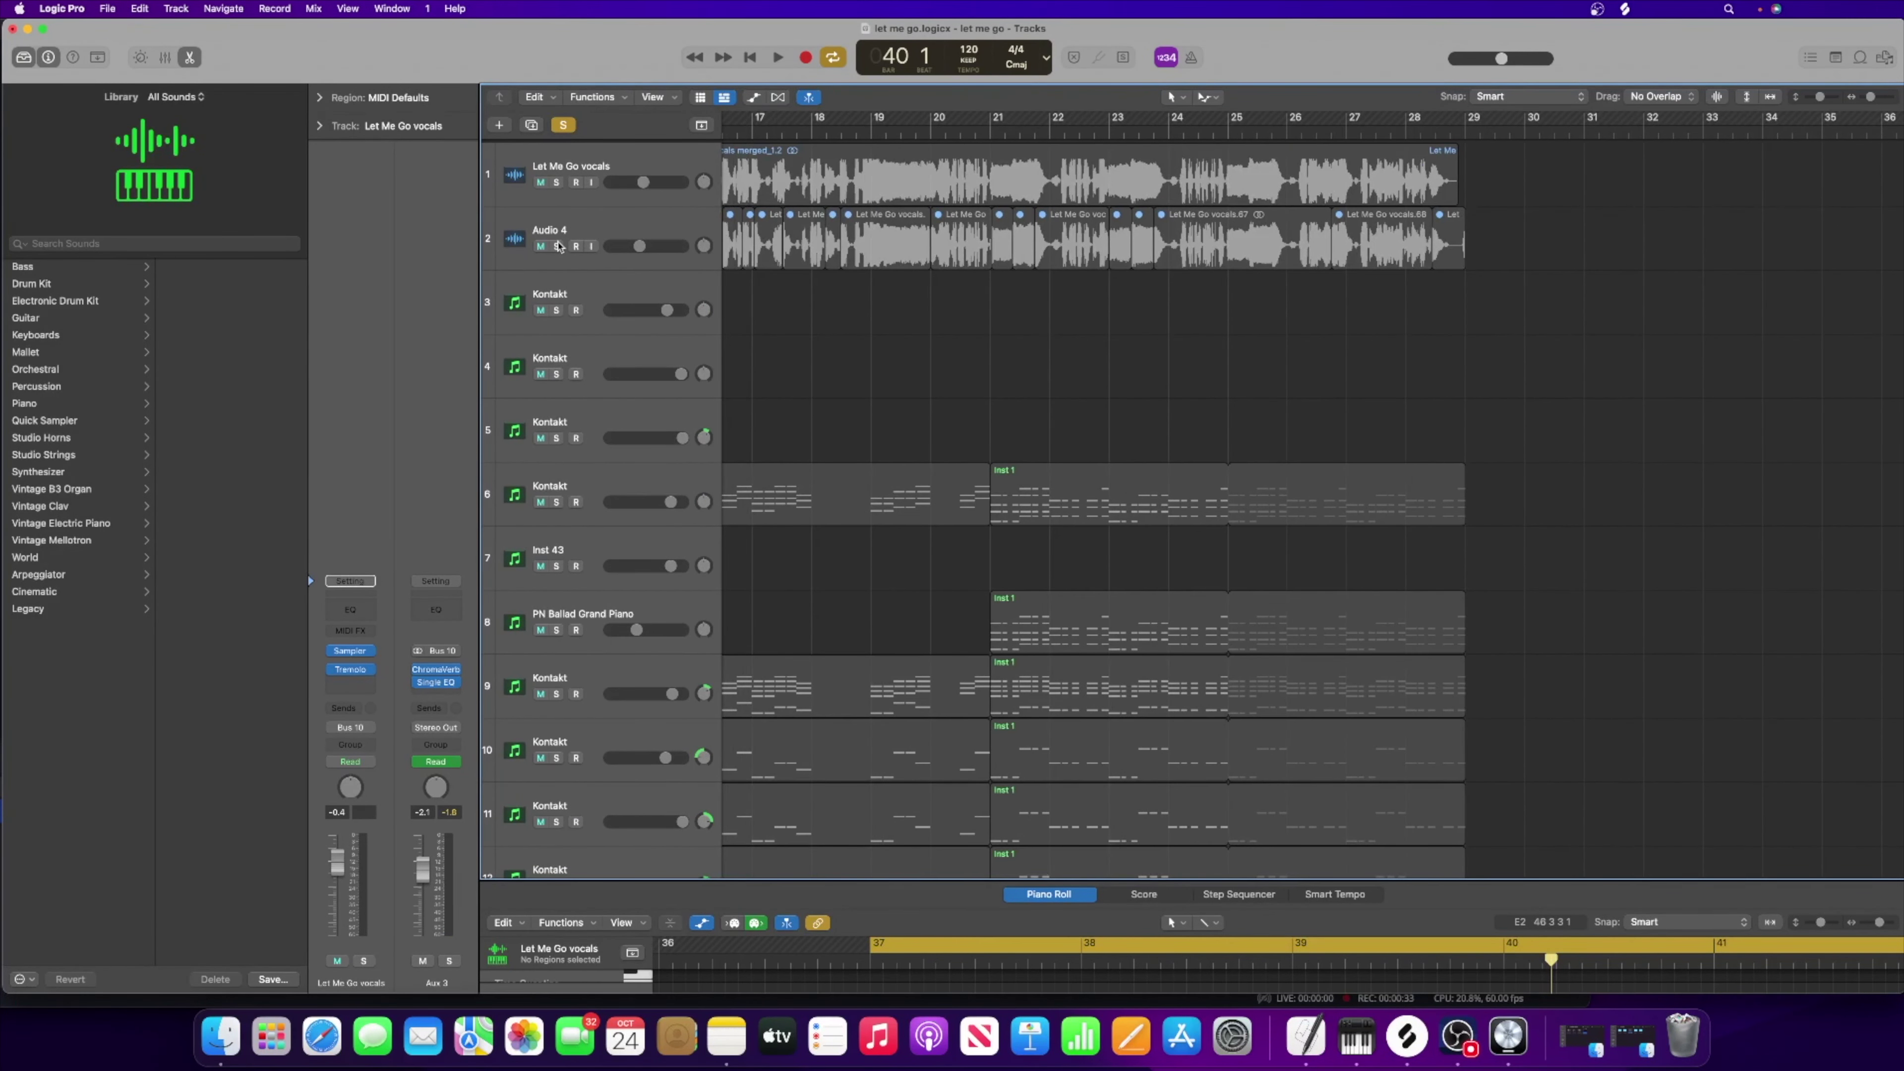
left_click(556, 246)
scroll(1382, 247, "left", 3)
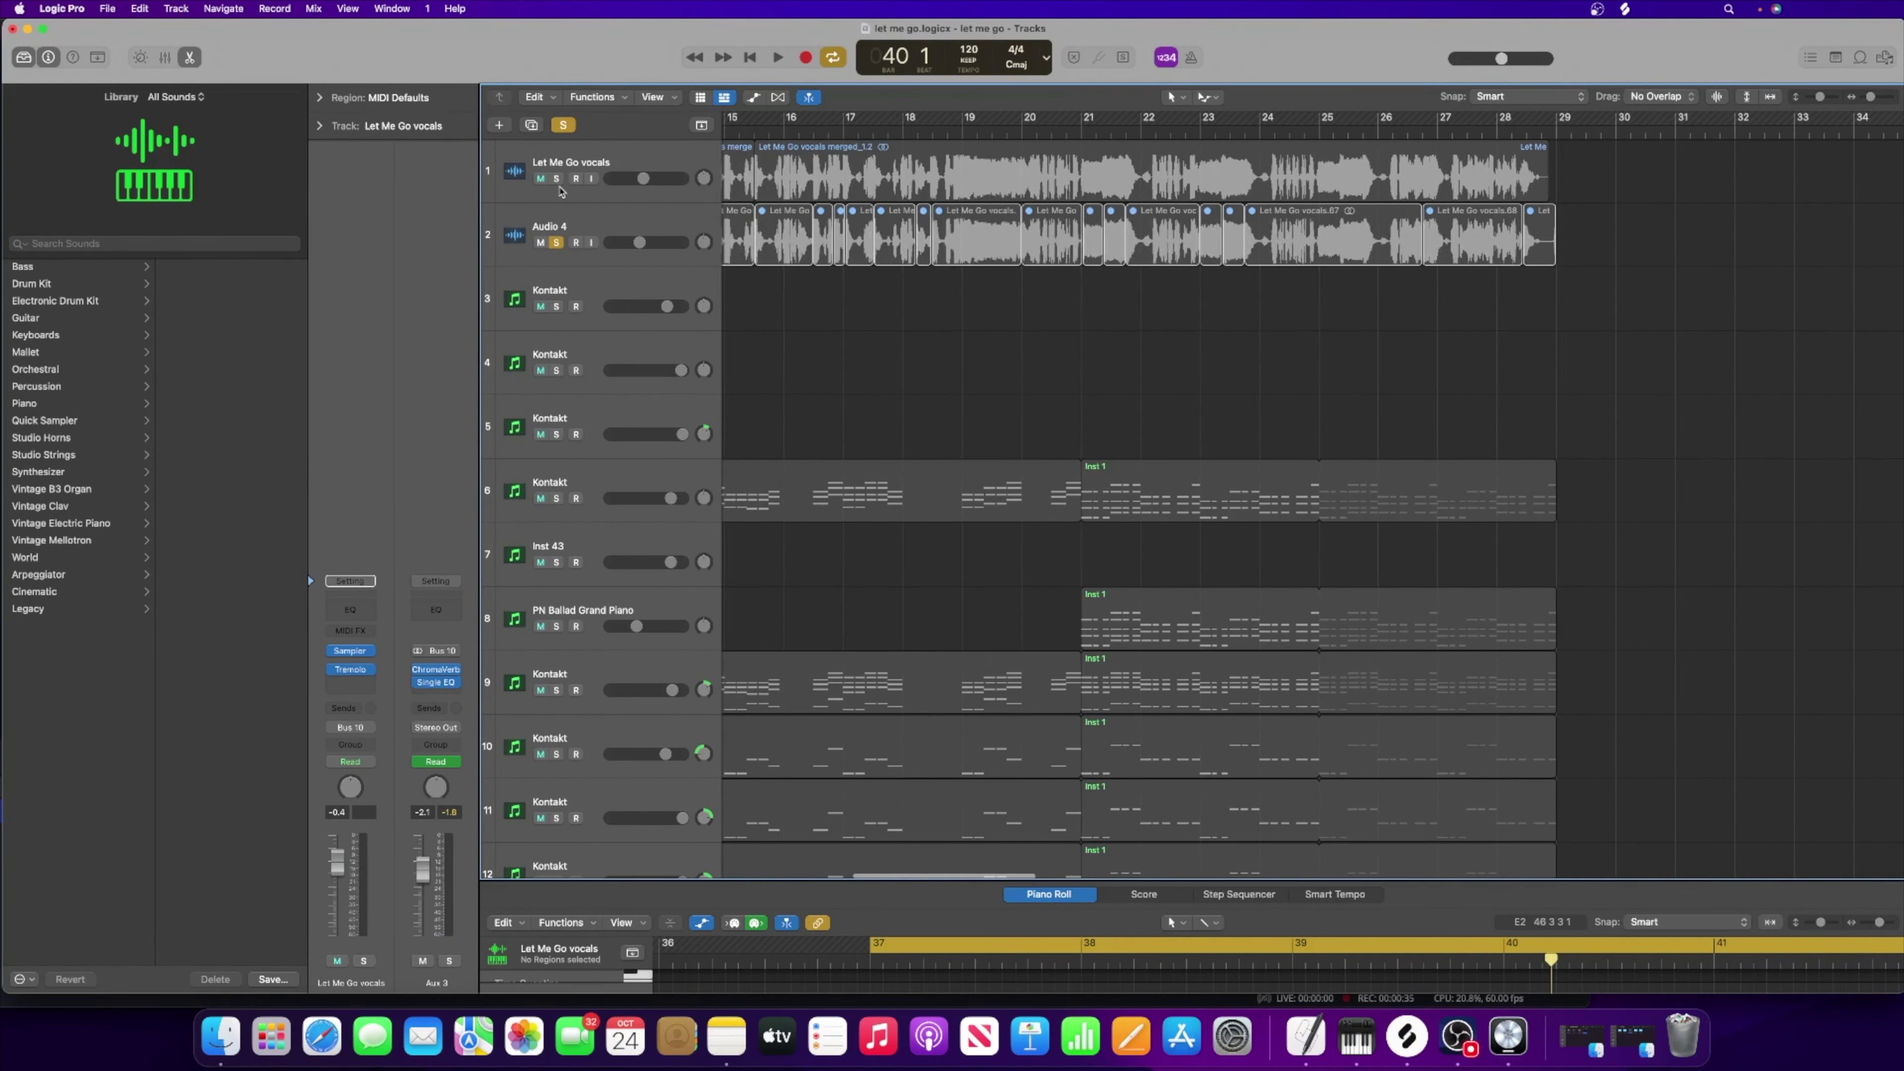
left_click(557, 179)
scroll(992, 150, "left", 10)
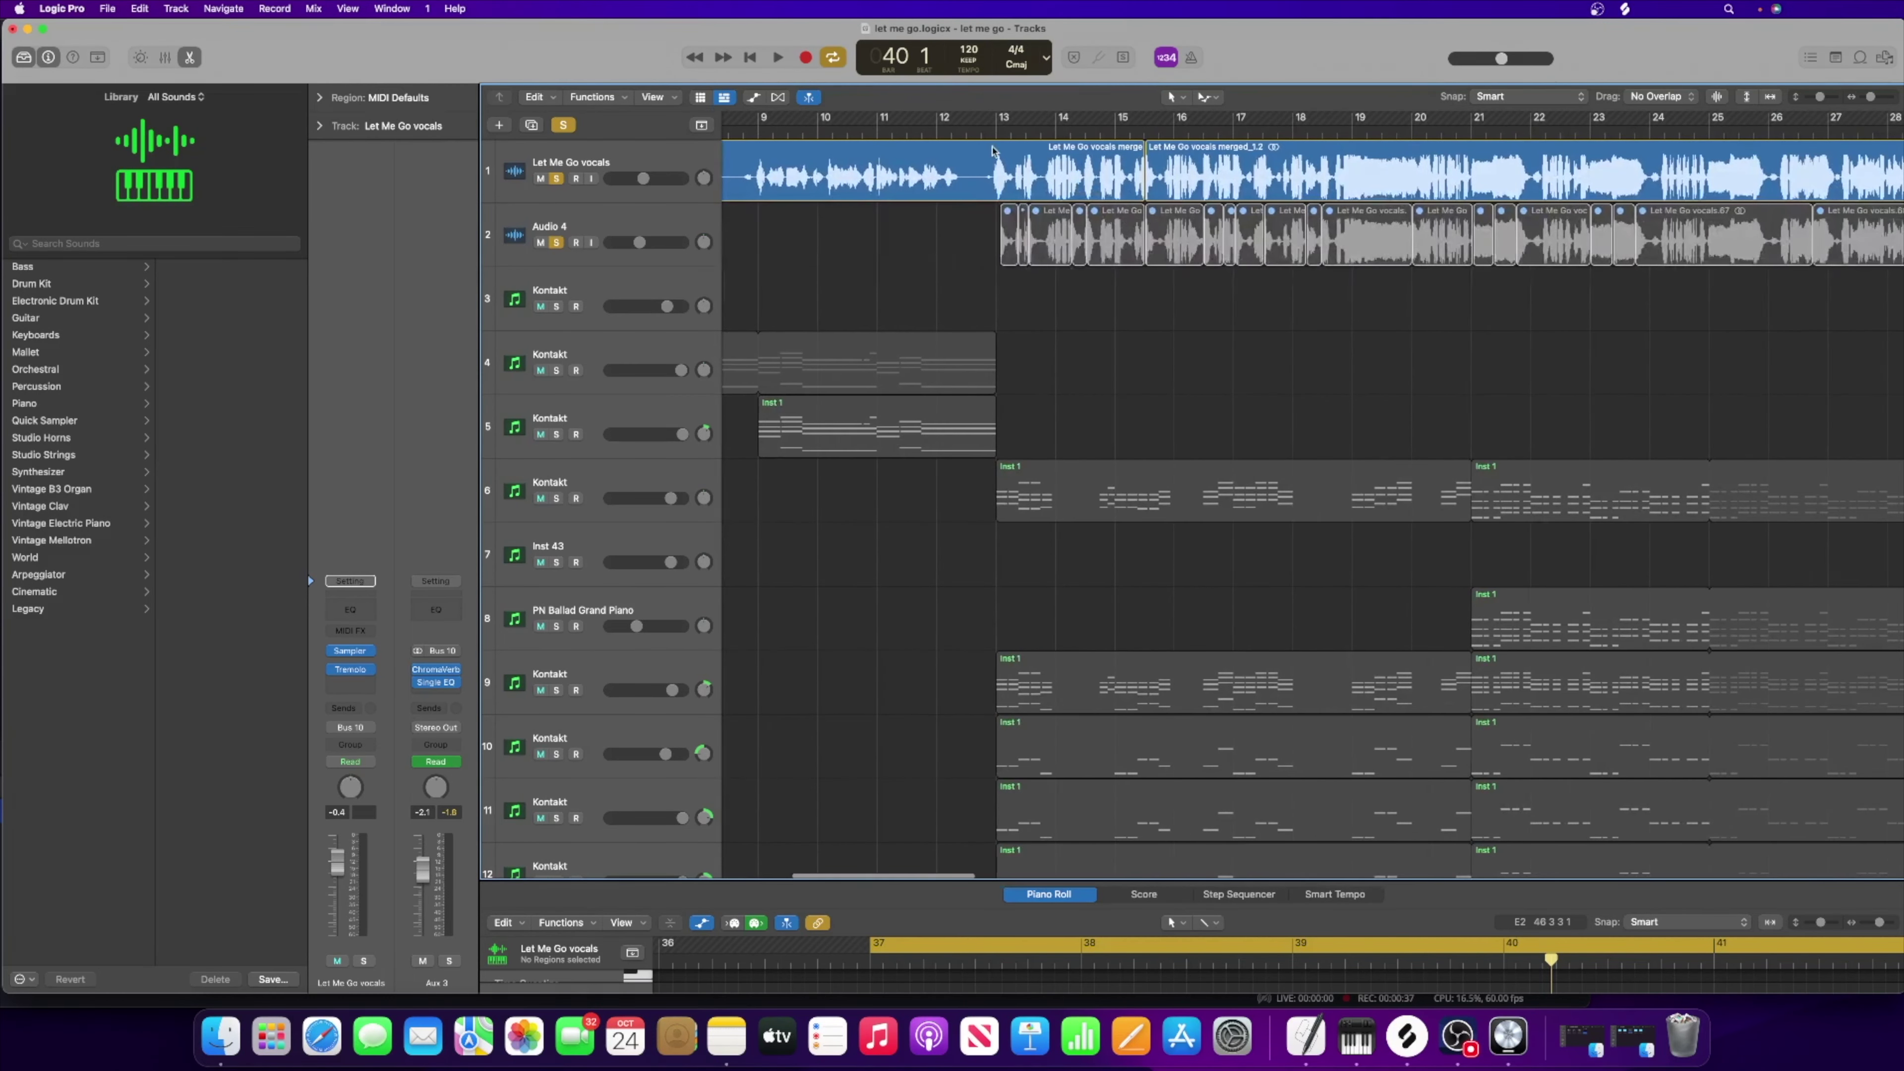
Step: Turn off cycle mode and play the soloed original vocals from bar 13
left_click(990, 133)
key("space")
left_click(972, 122)
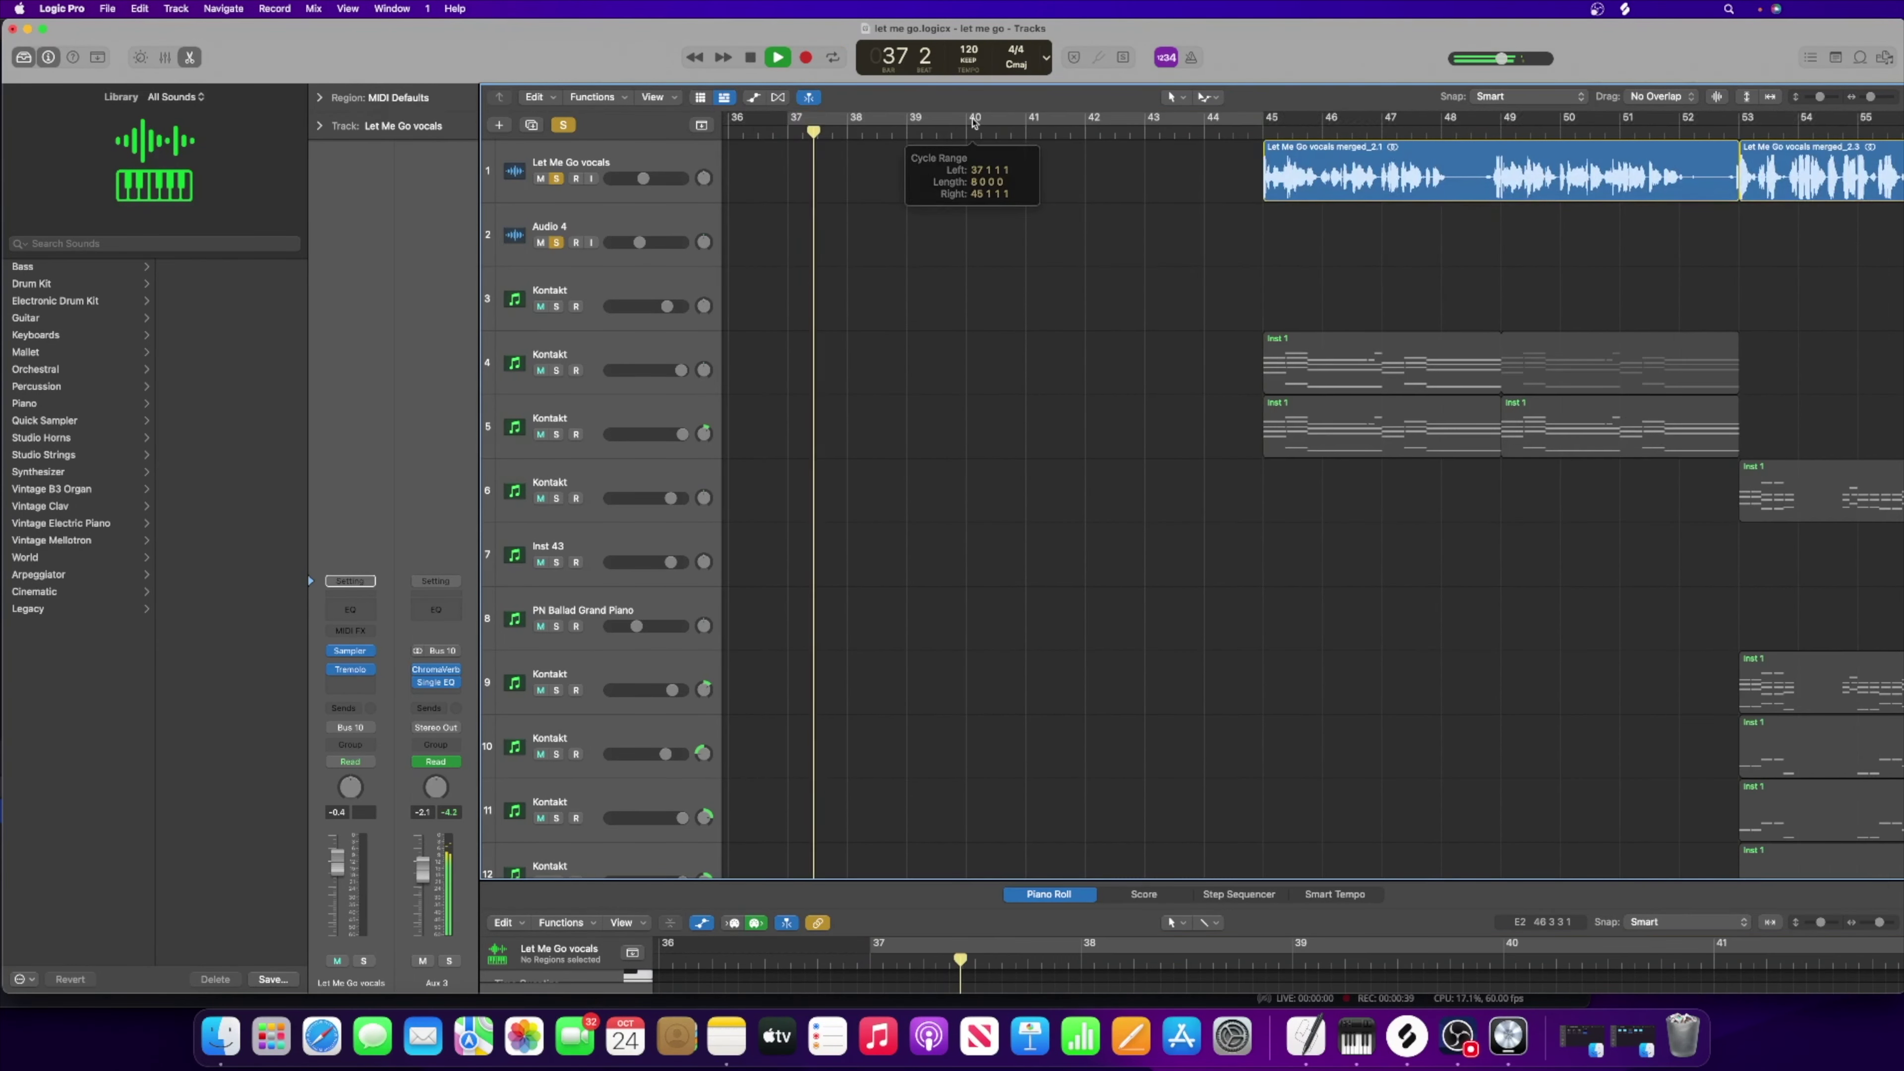
key("space")
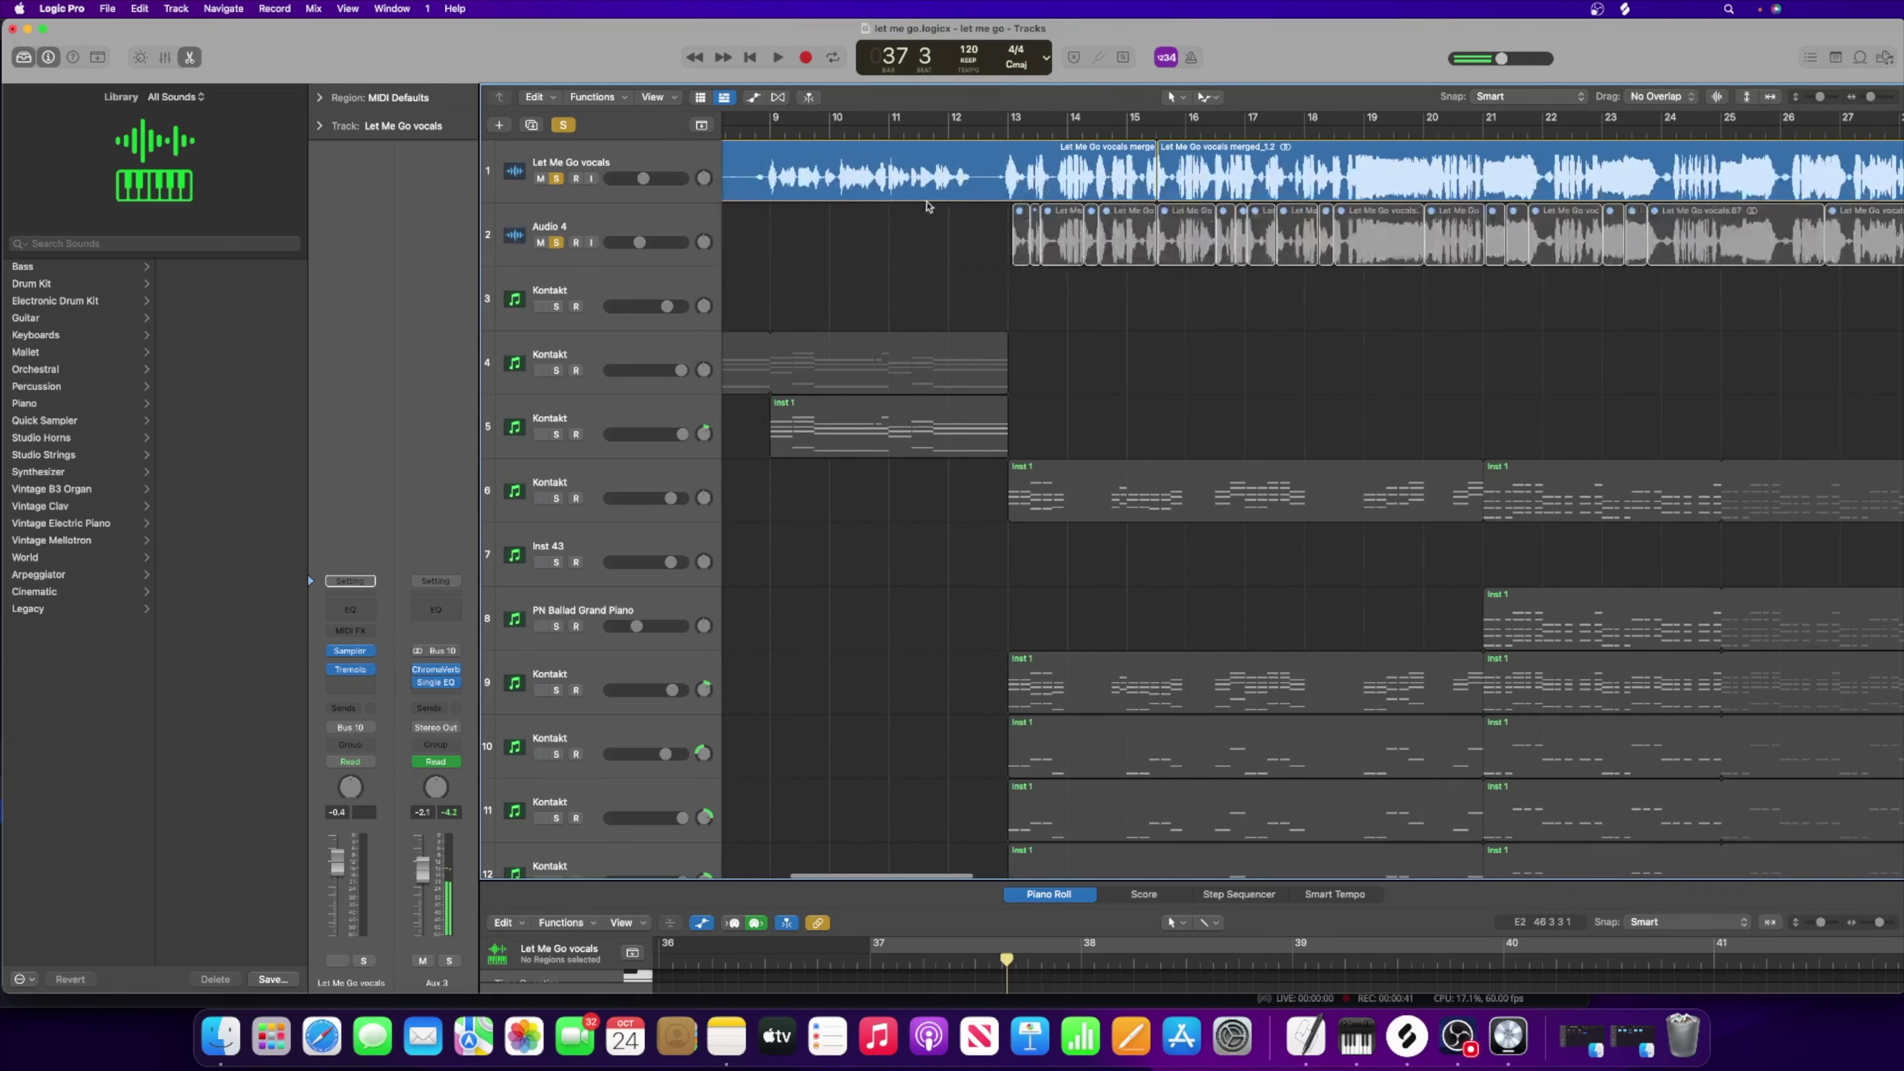
left_click(1007, 132)
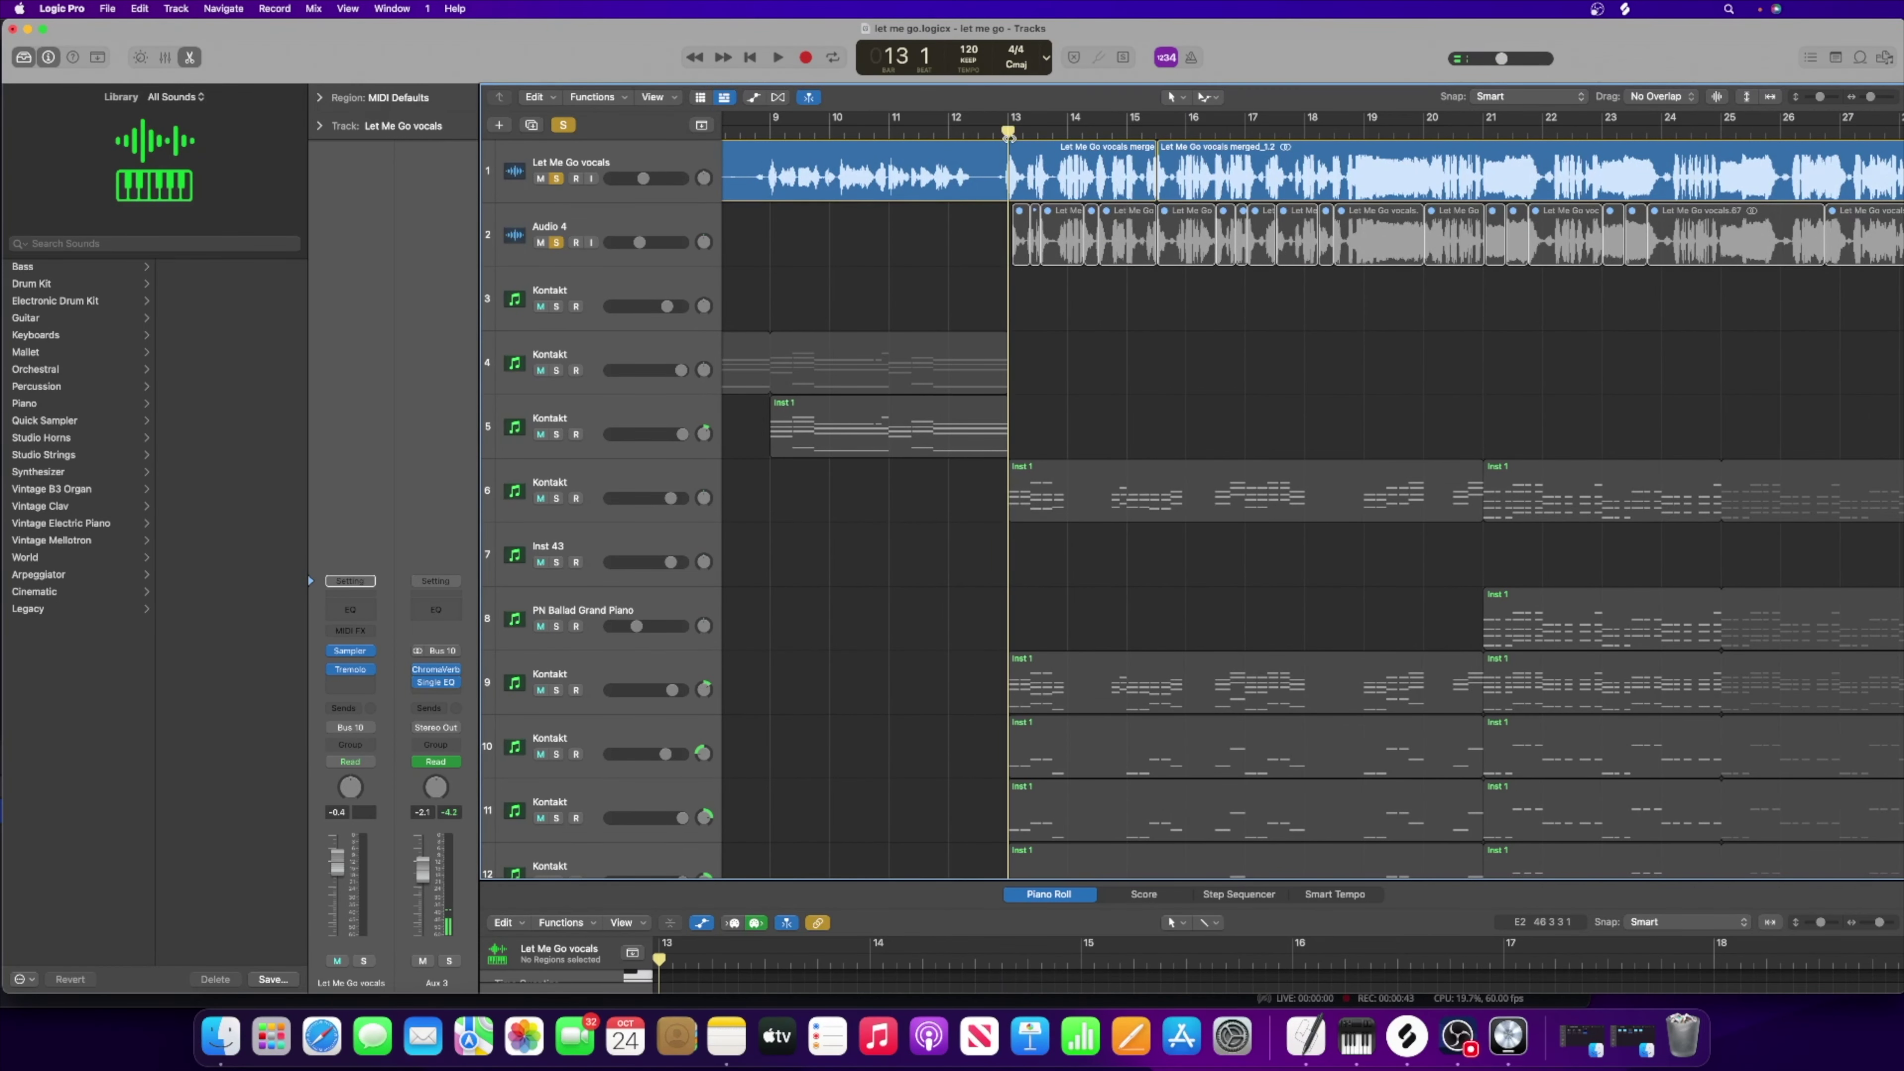
key("space")
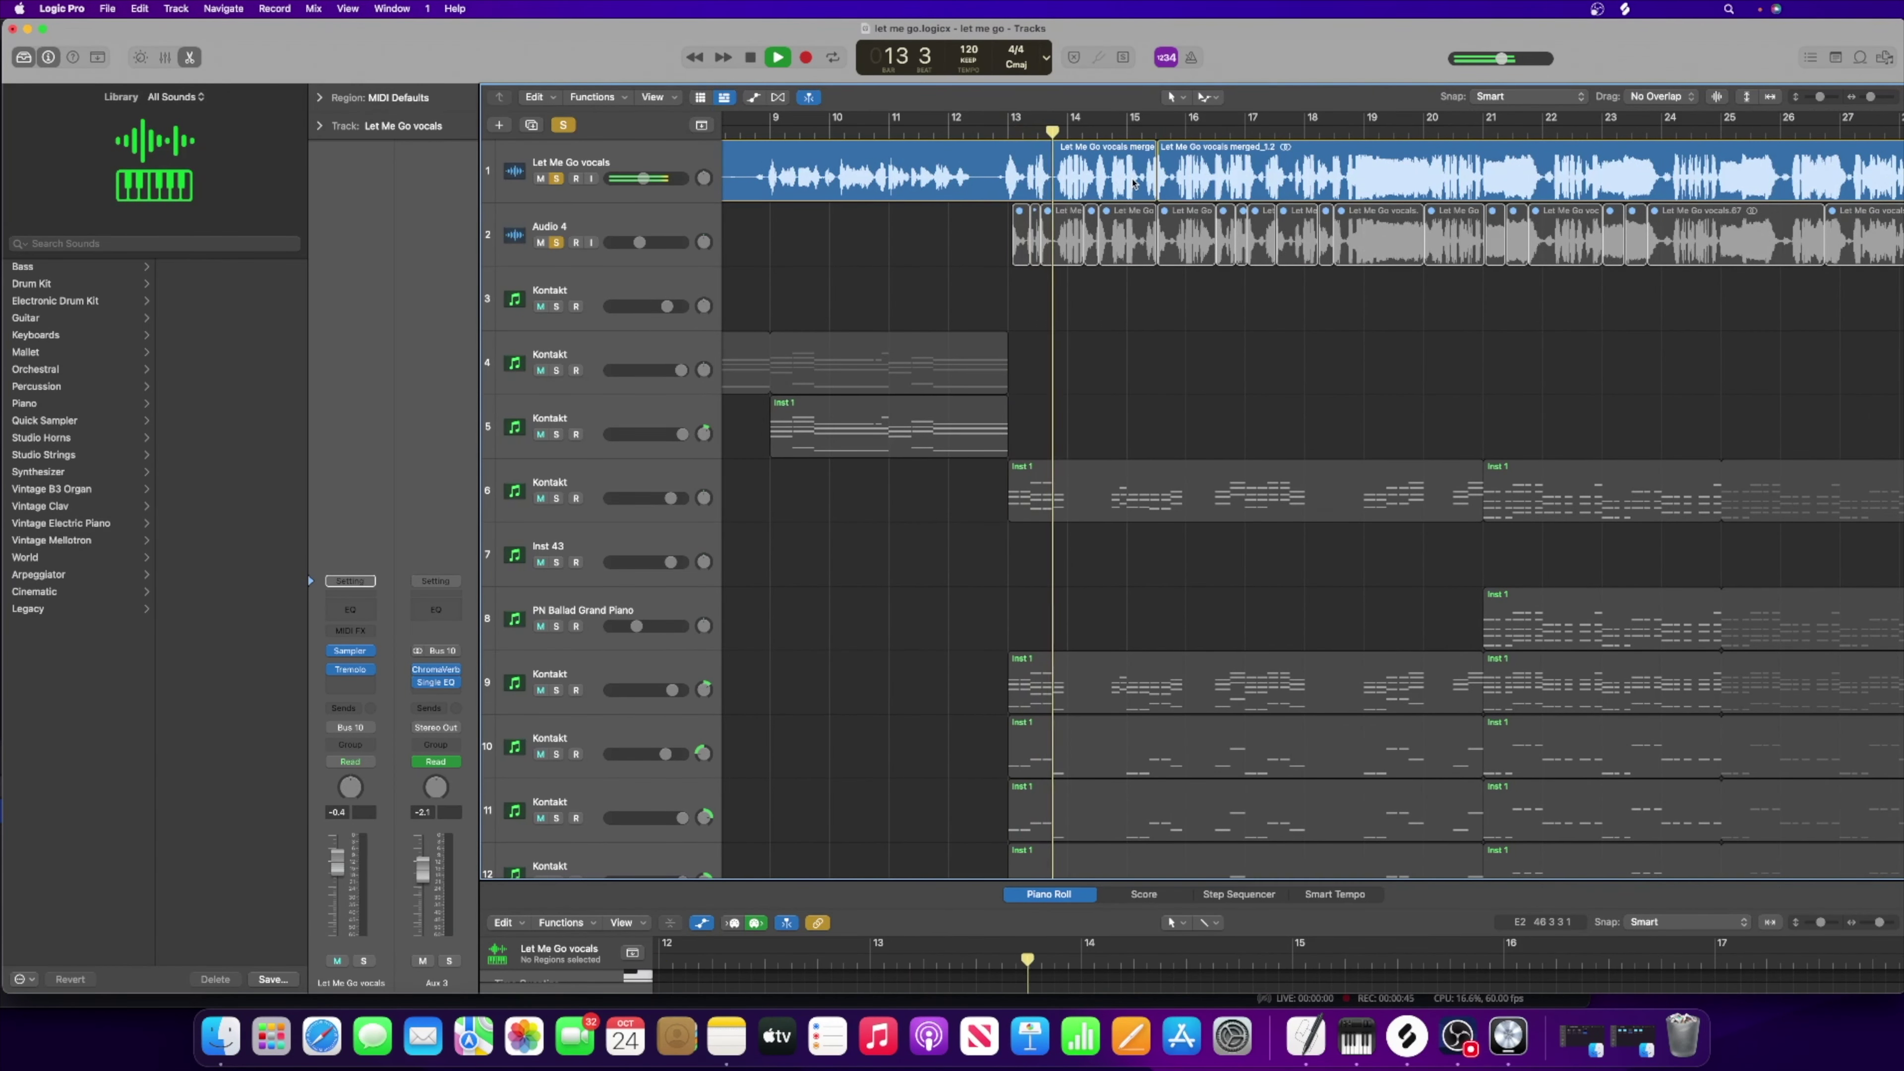
scroll(1133, 183, "right", 3)
key("space")
Step: Select the regions on the Let Me Go vocals track, then those on Audio 4, to compare the original with the chops
left_click_drag(1871, 99, 1873, 98)
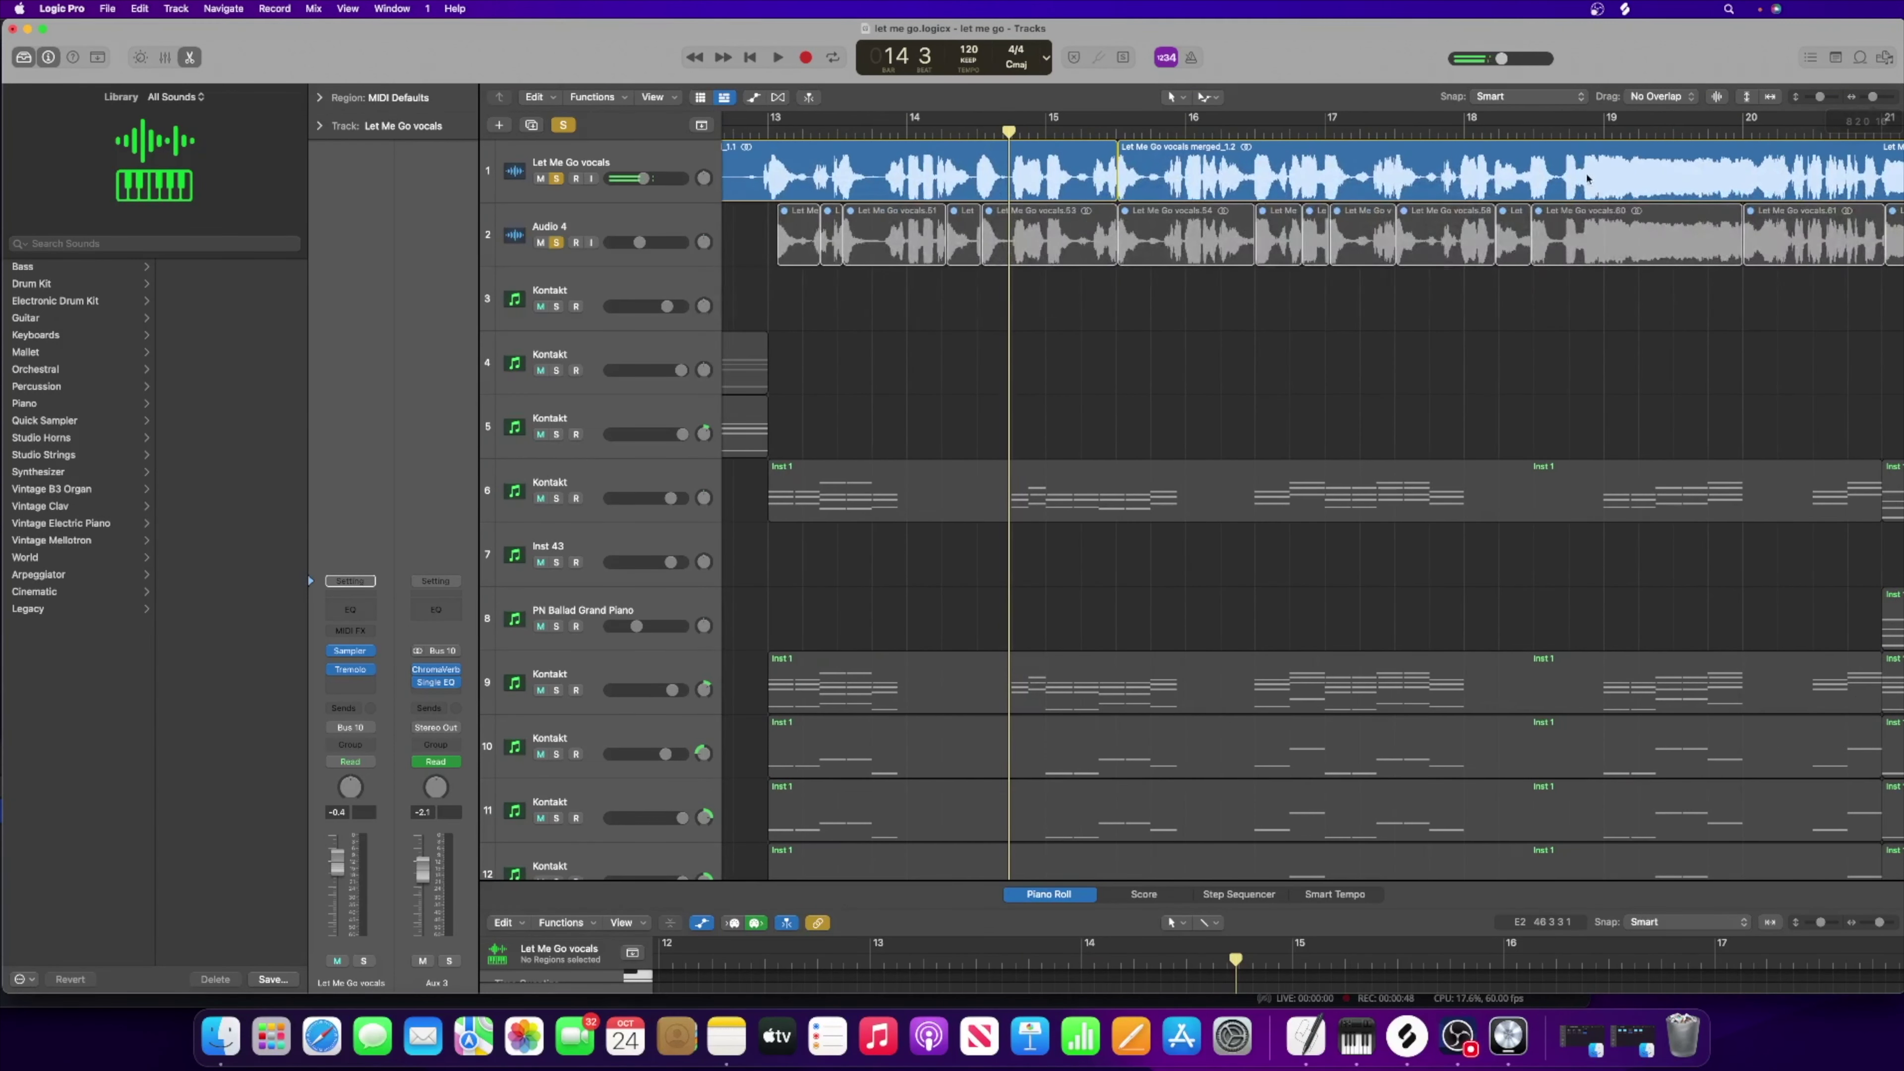
left_click(668, 160)
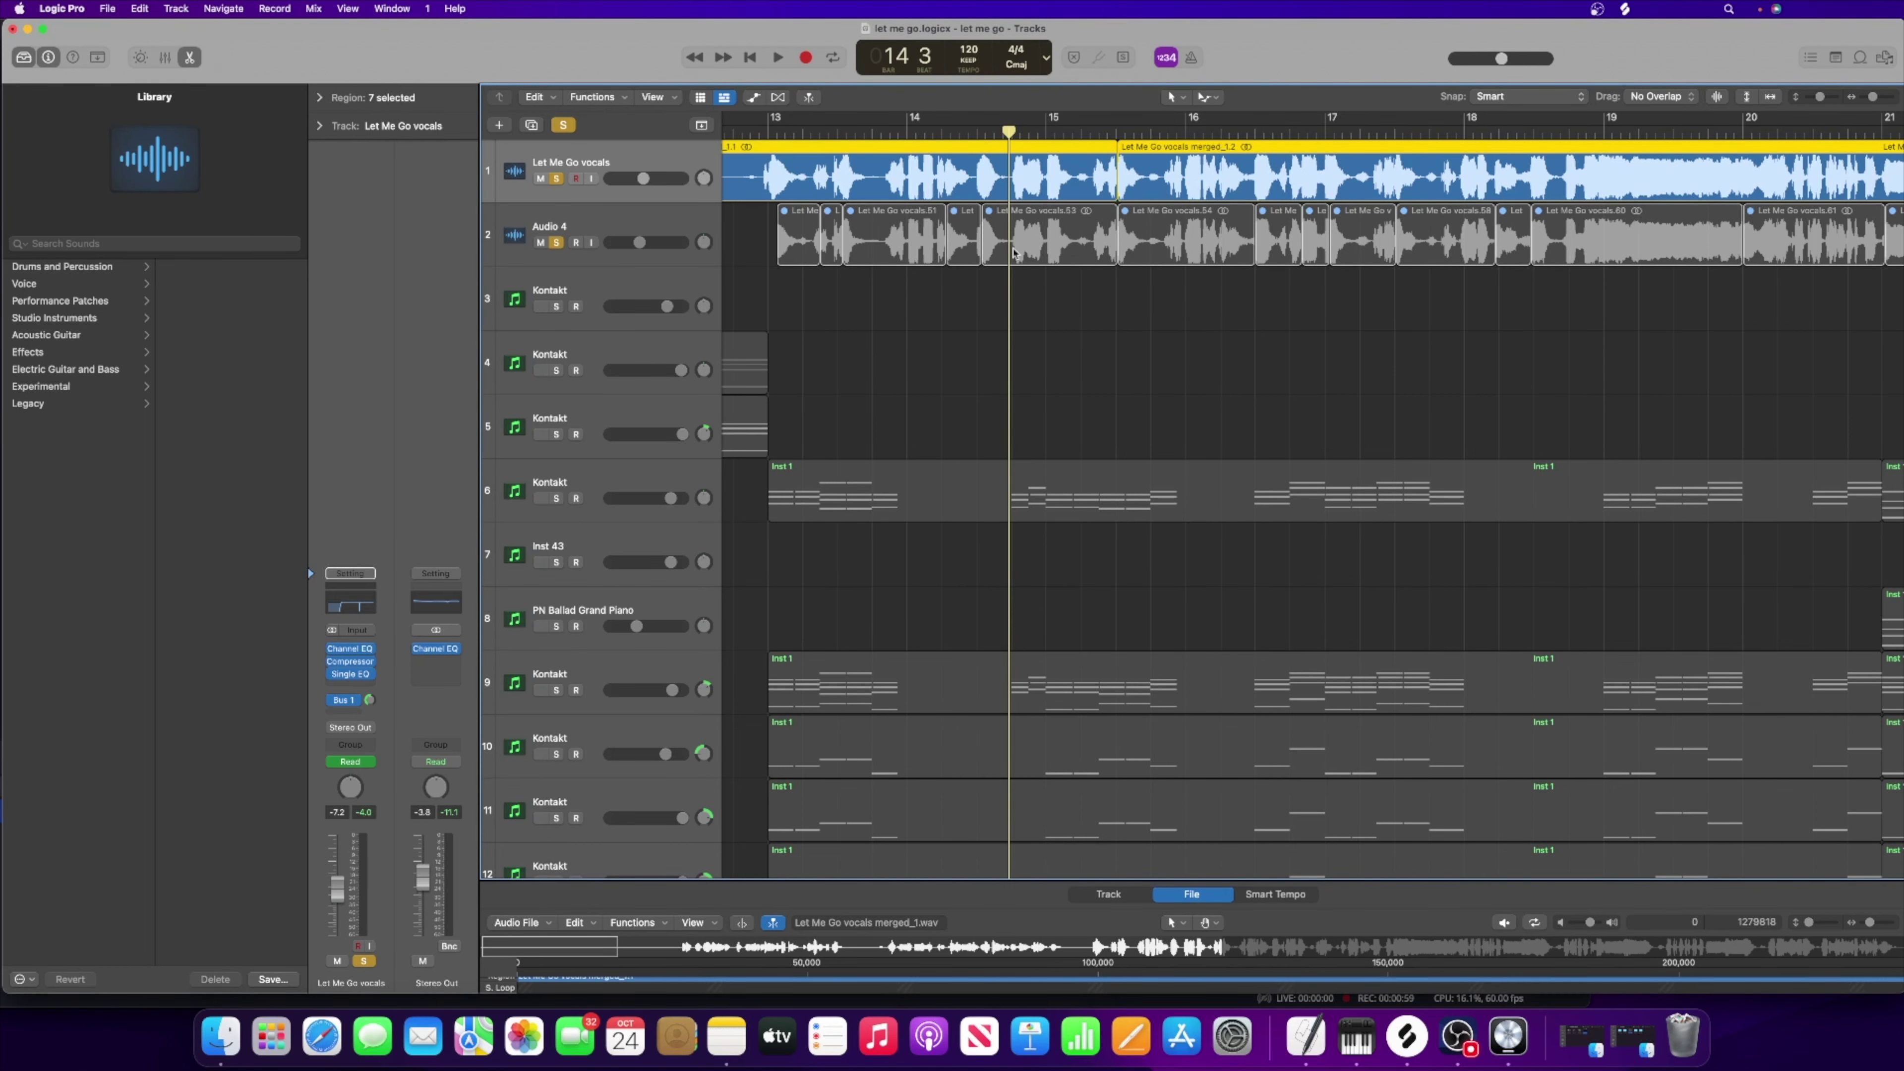
left_click_drag(745, 239, 1902, 236)
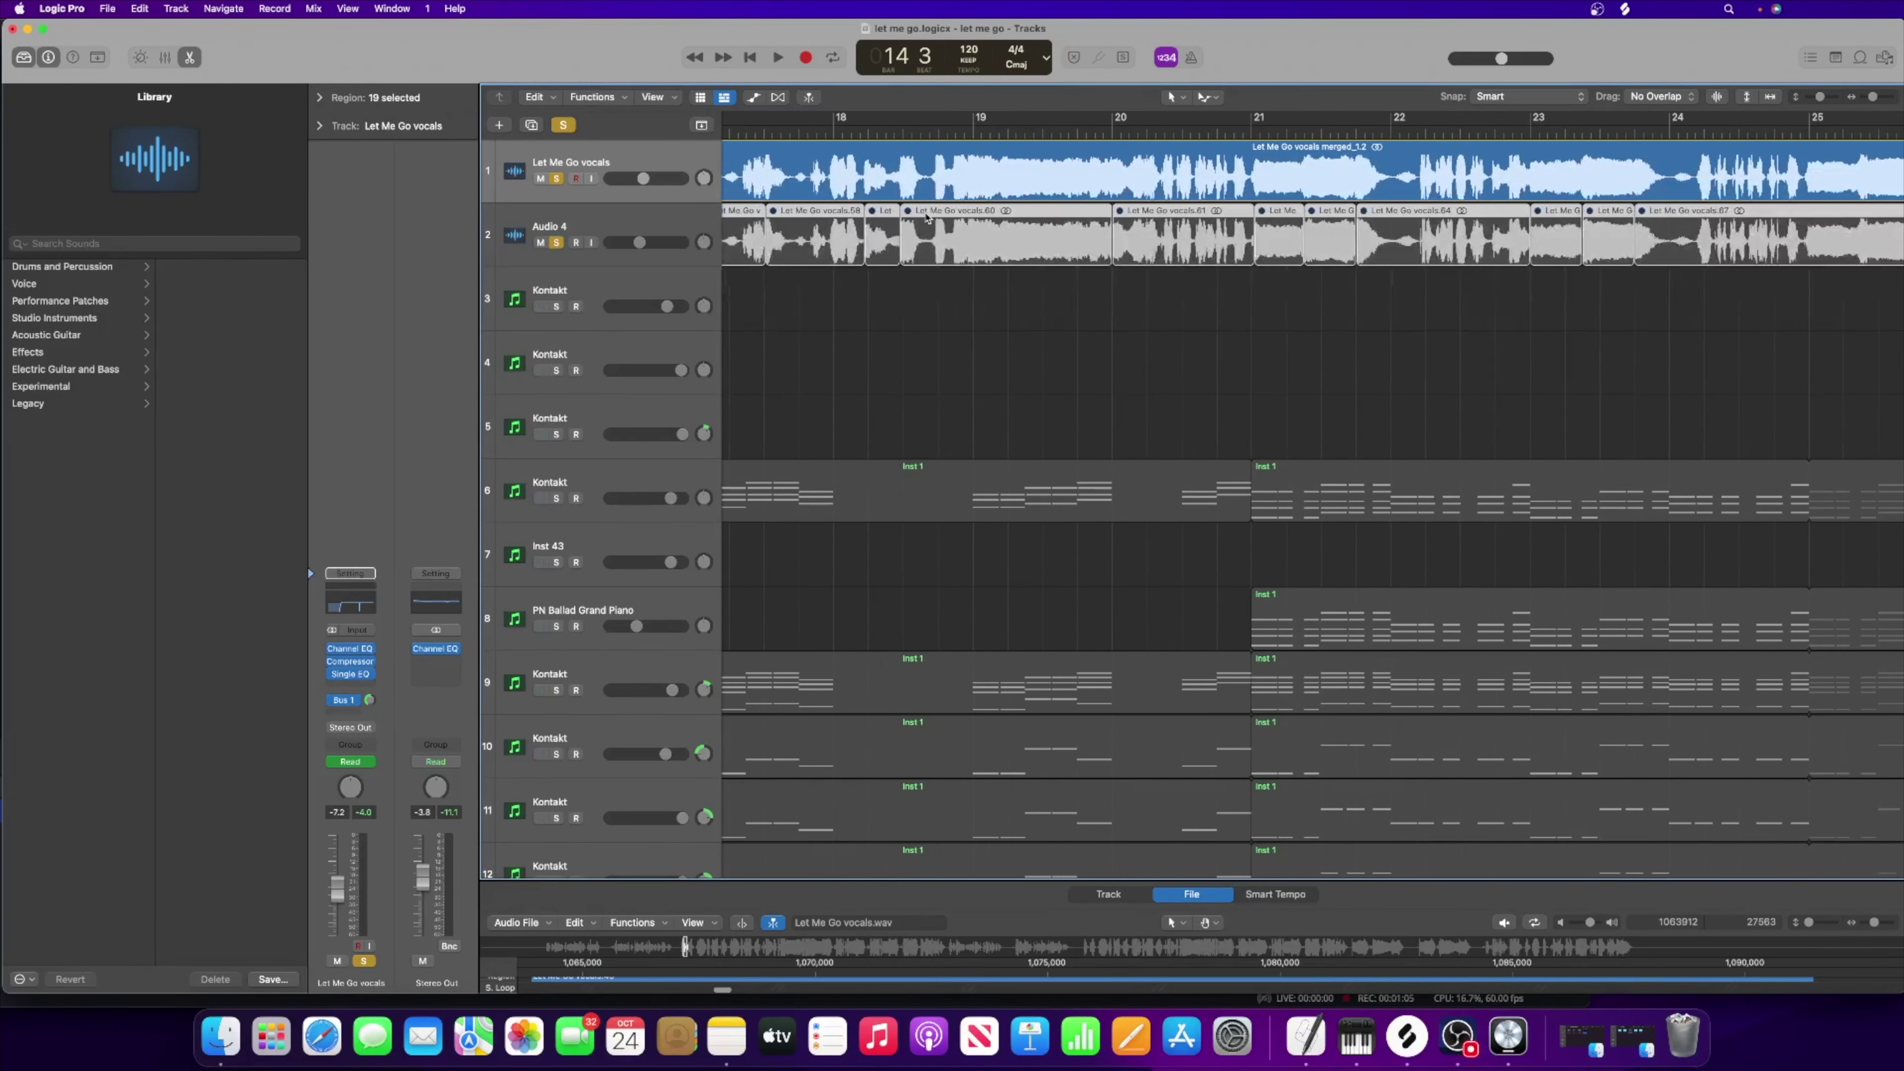
scroll(925, 219, "left", 10)
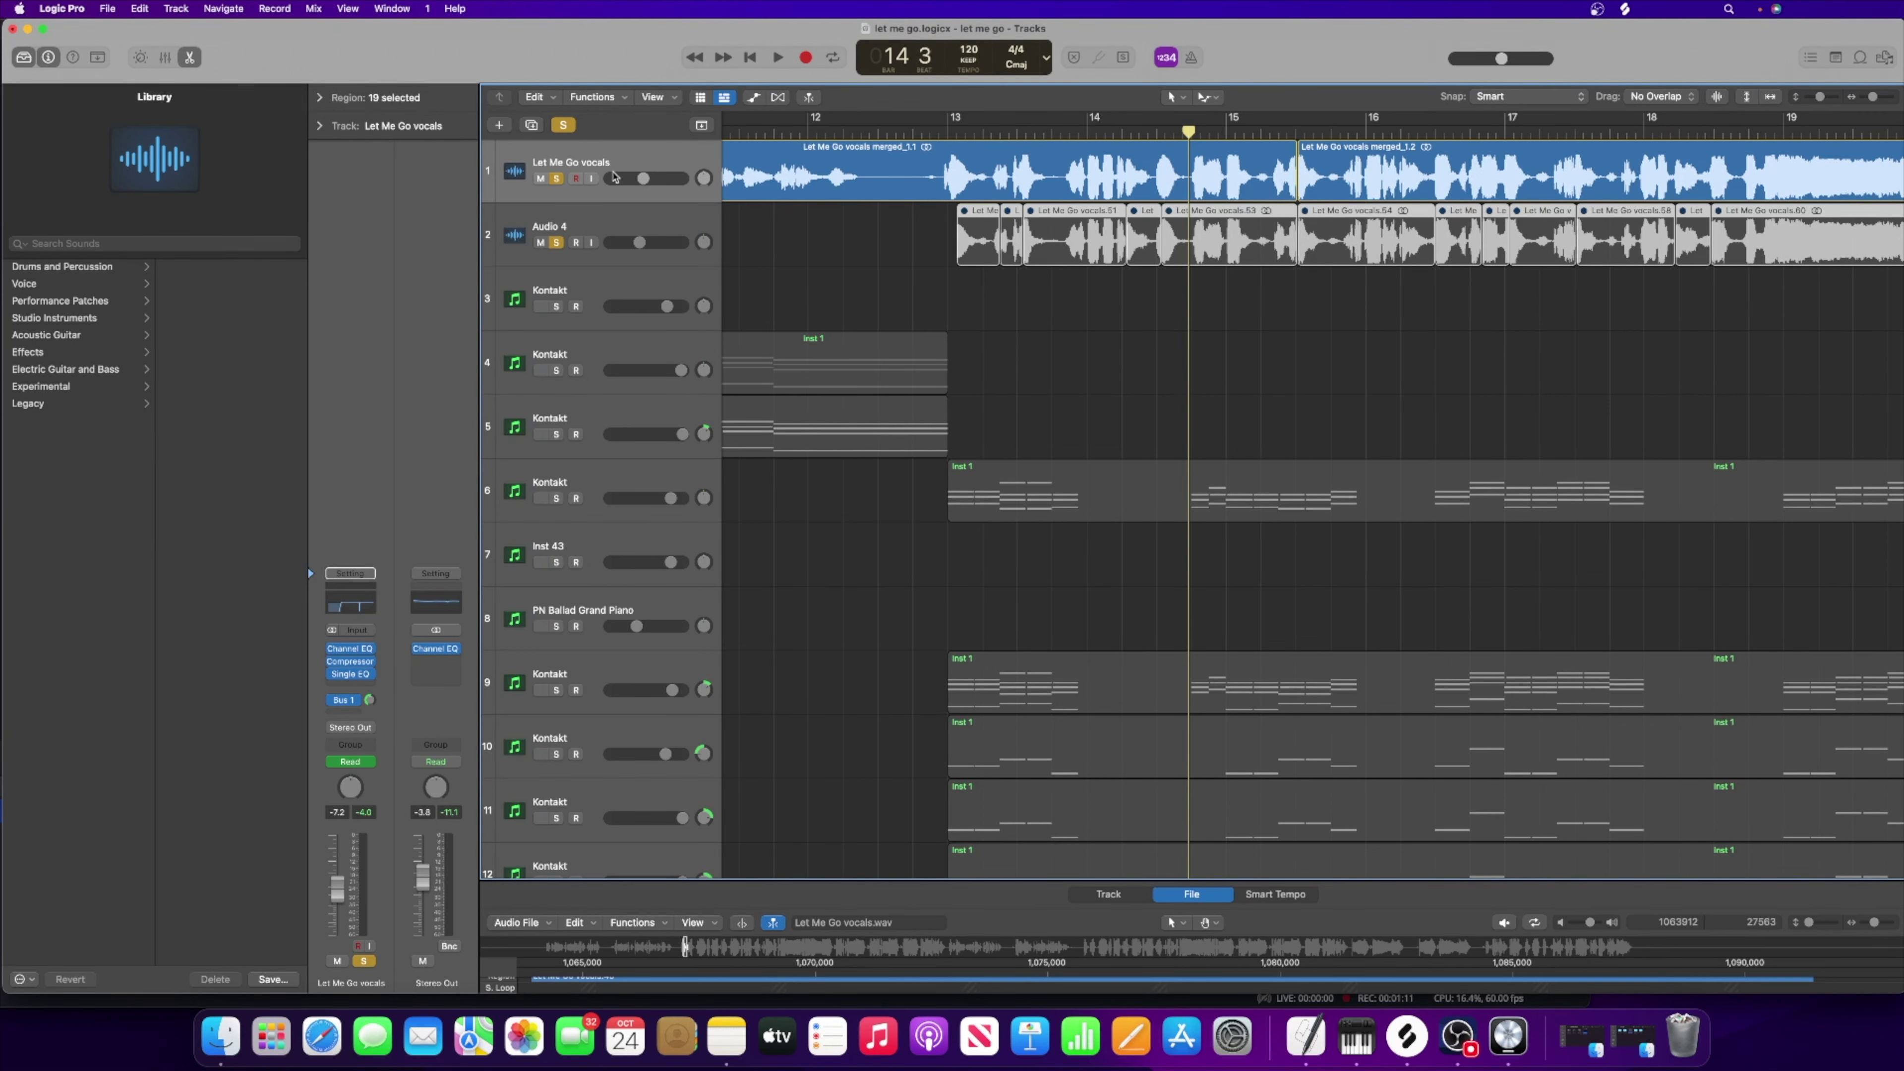
Step: Duplicate the Let Me Go vocals audio track and copy its merged vocal regions onto the new track
key("super+d")
left_click_drag(1000, 227, 1358, 184)
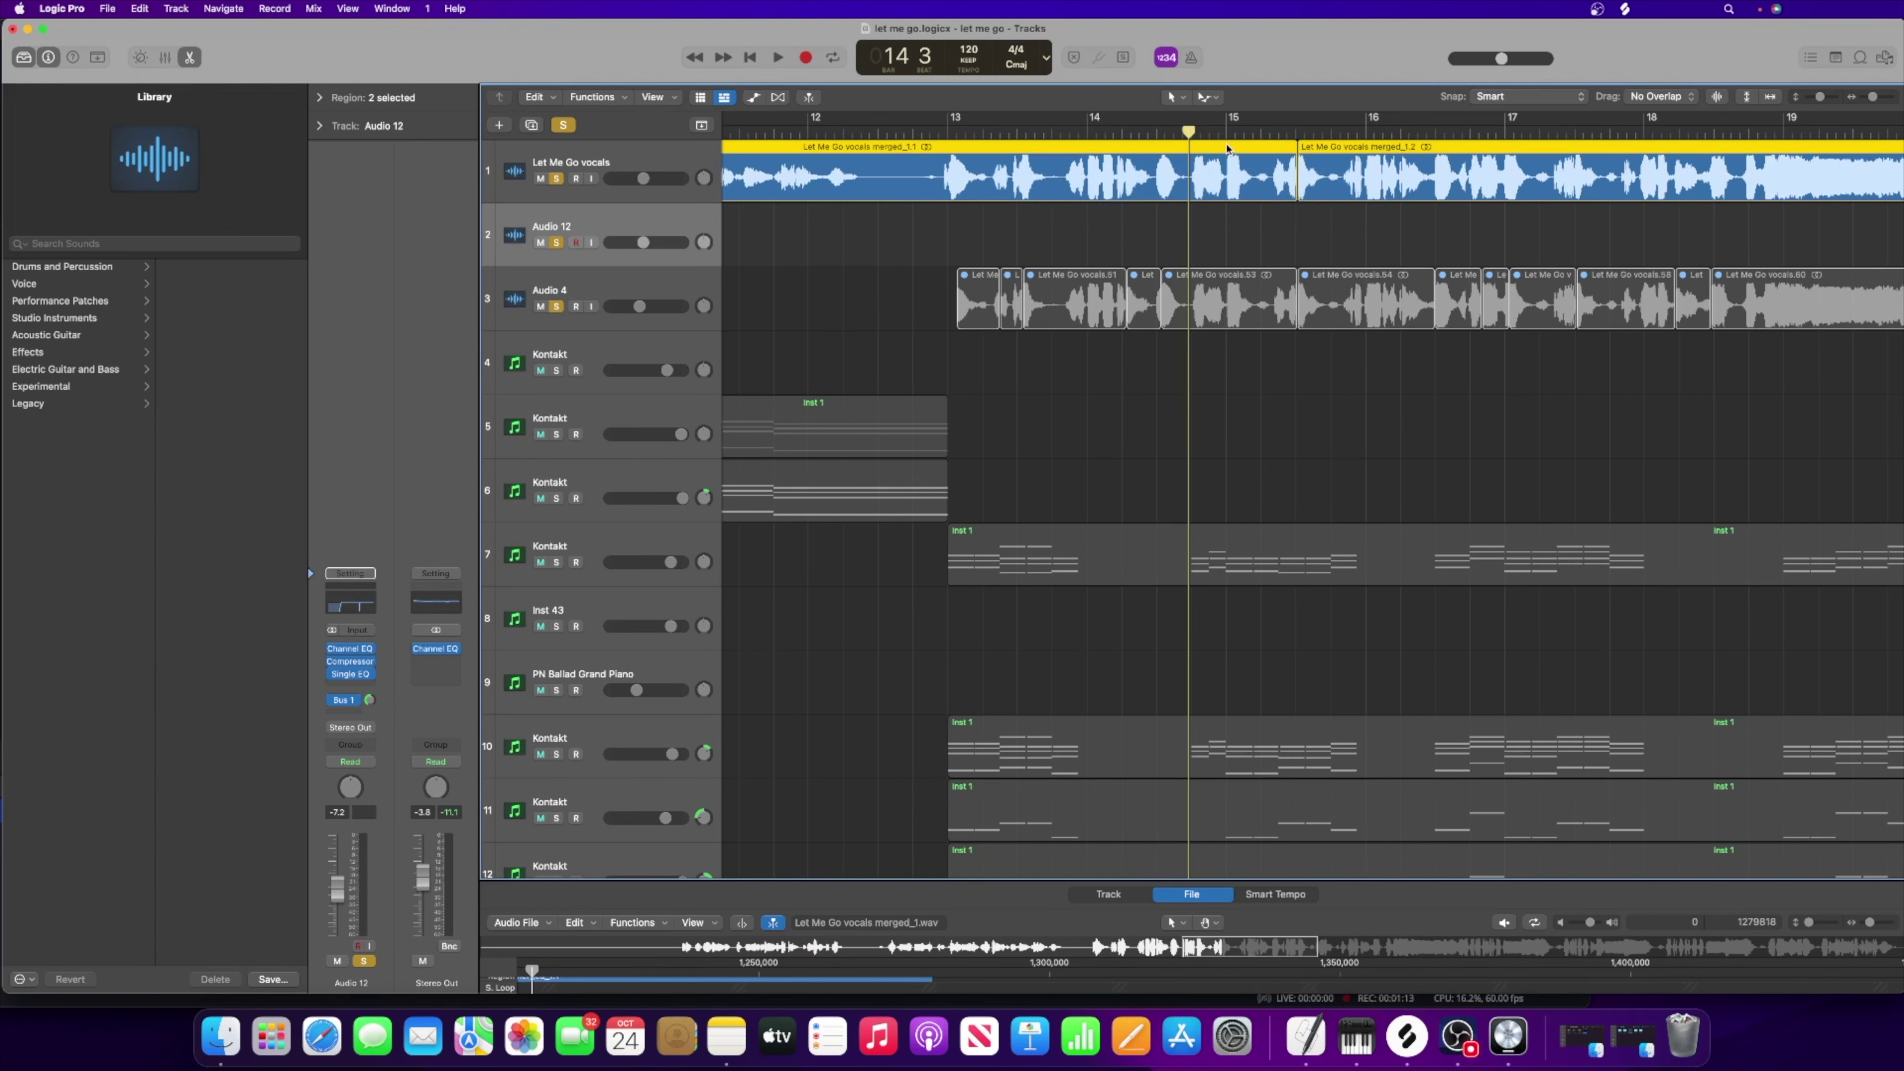
left_click_drag(1235, 174, 1223, 226)
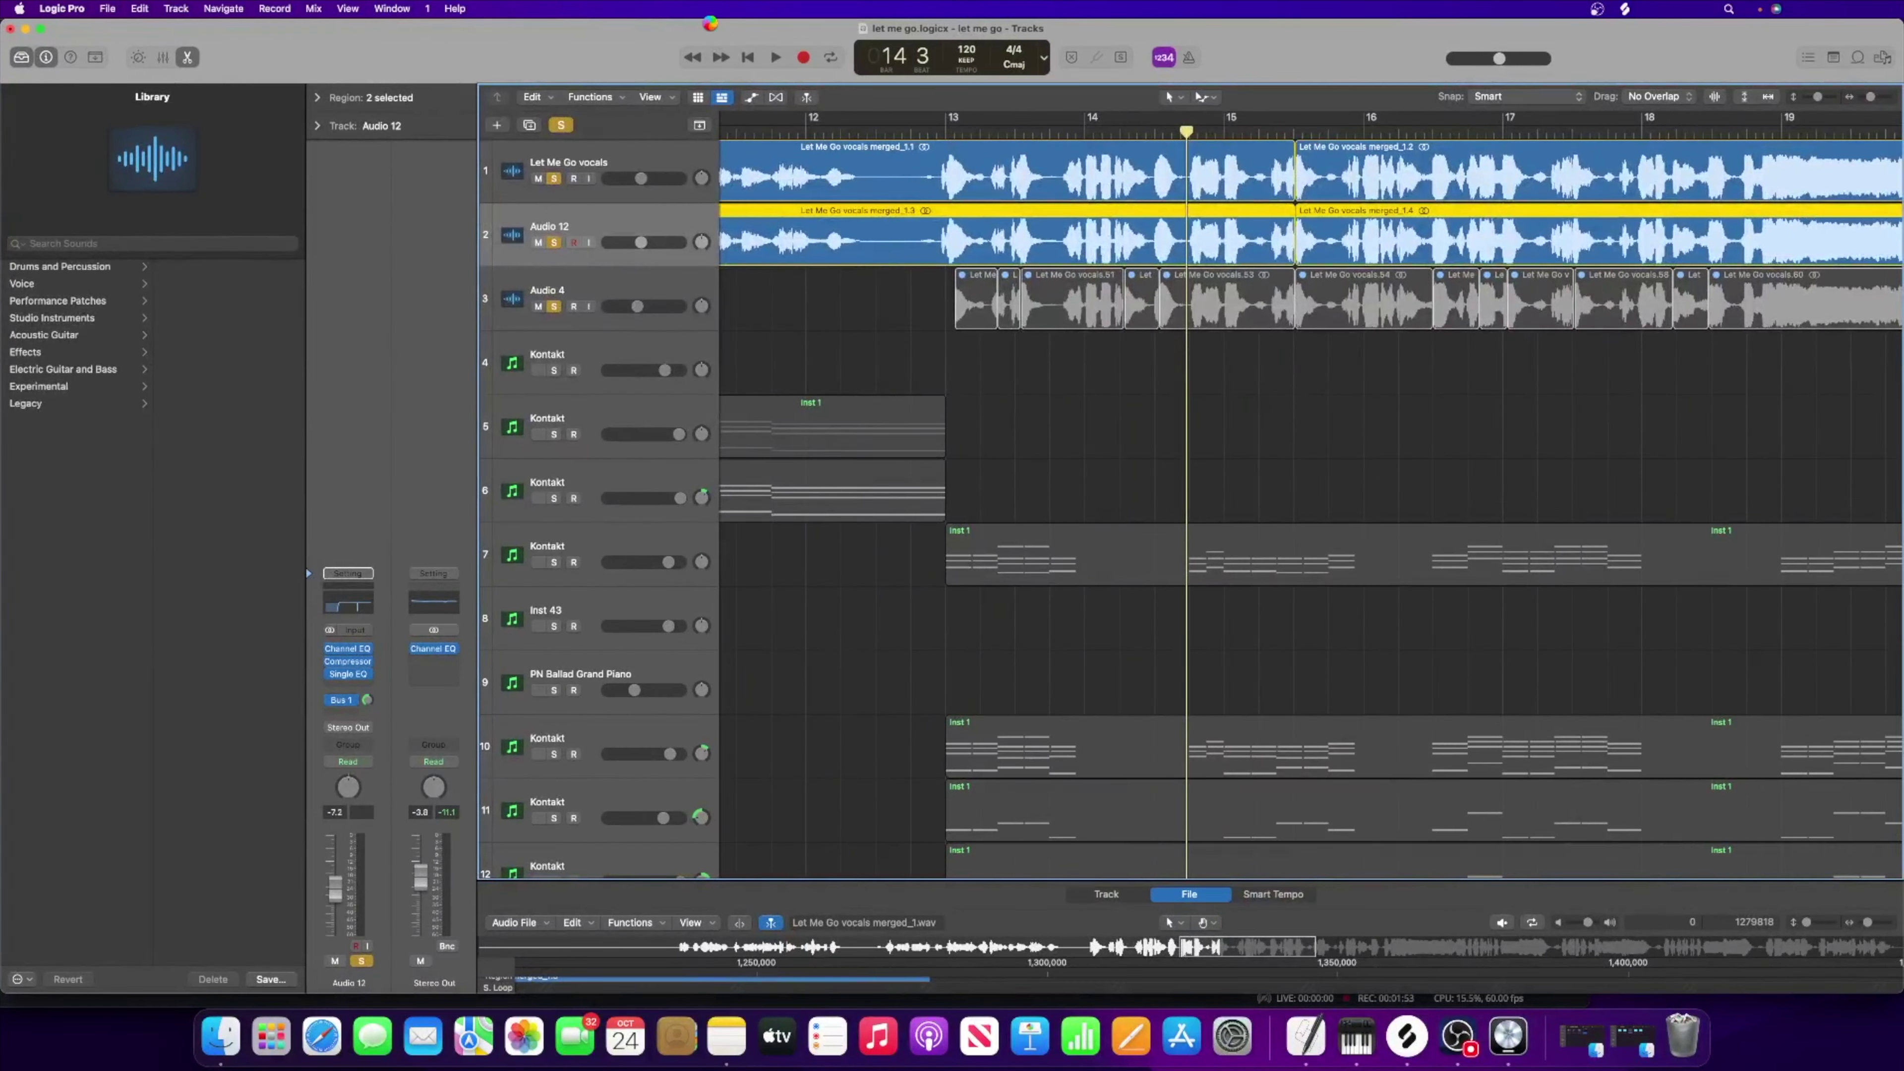
Step: Undo the region copy and delete the empty duplicate track
key("super+z")
scroll(1098, 256, "right", 5)
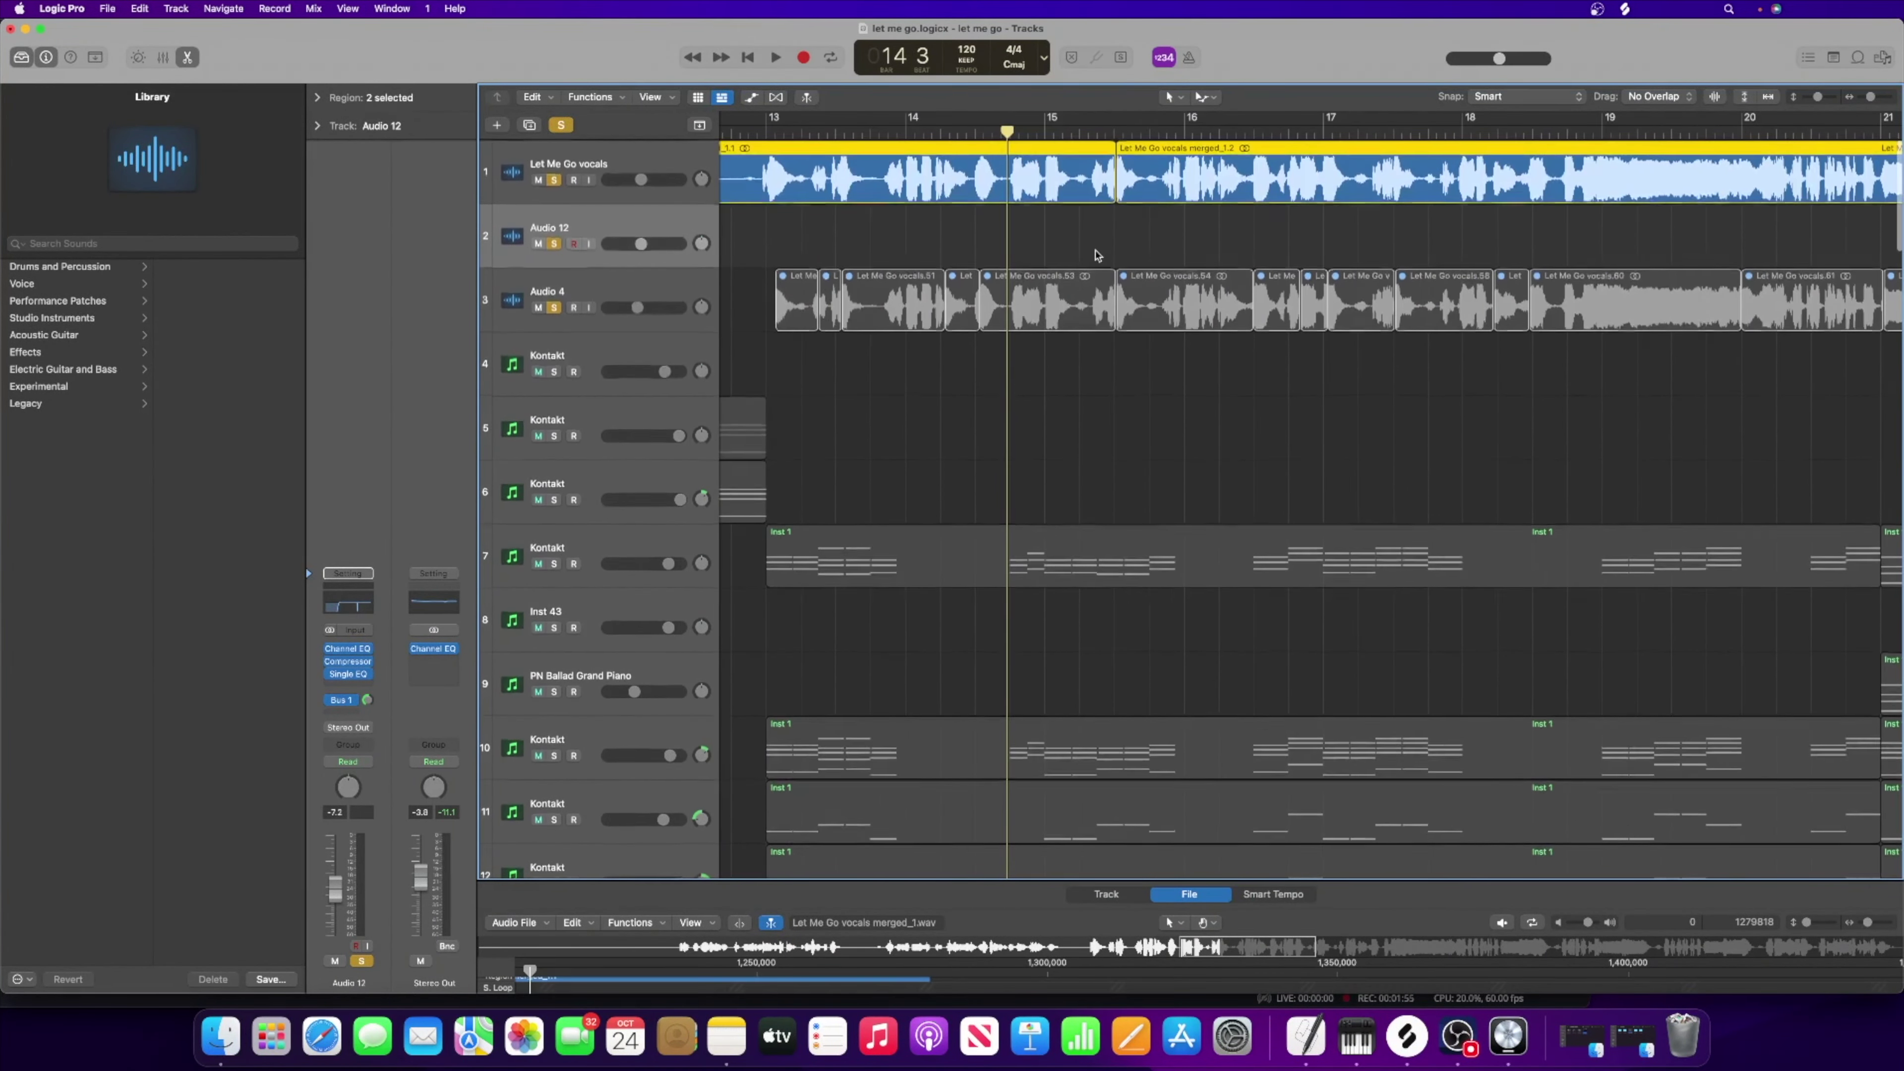
scroll(798, 281, "left", 6)
left_click(602, 227)
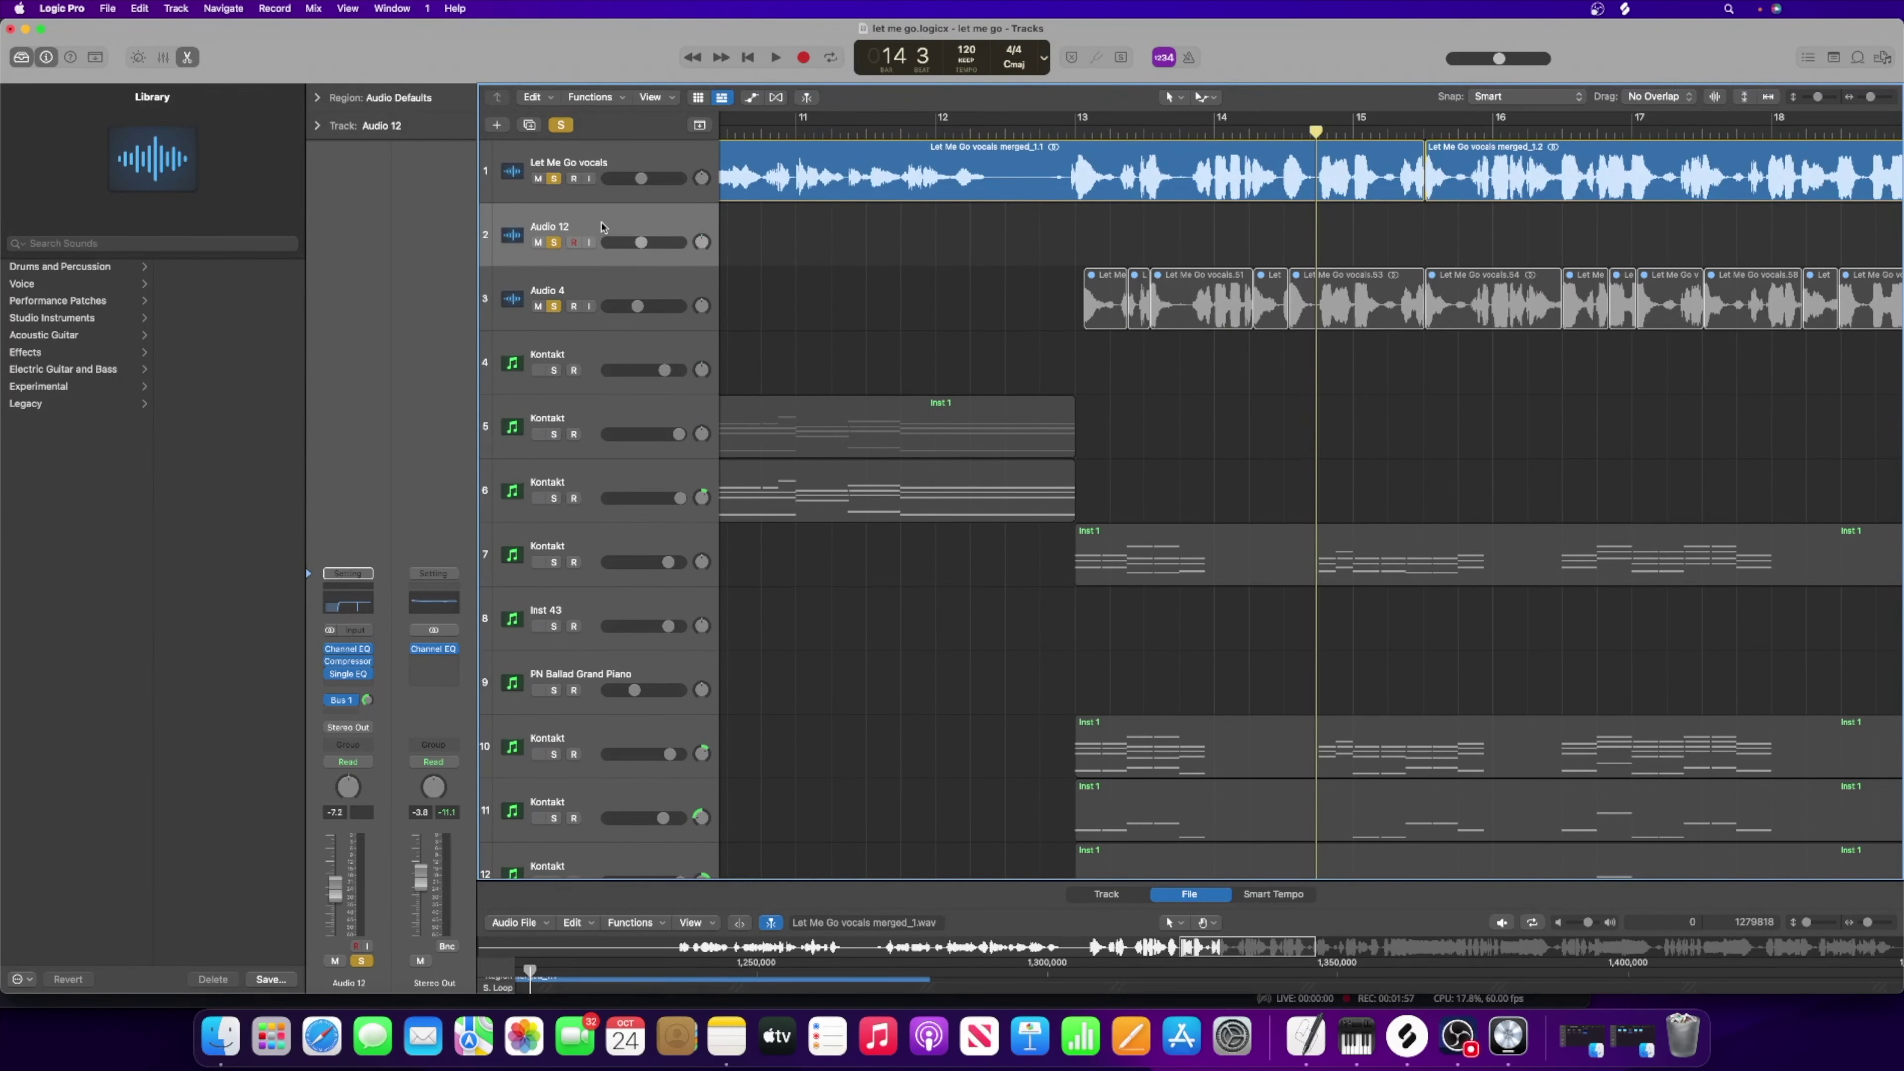
key("super+BackSpace")
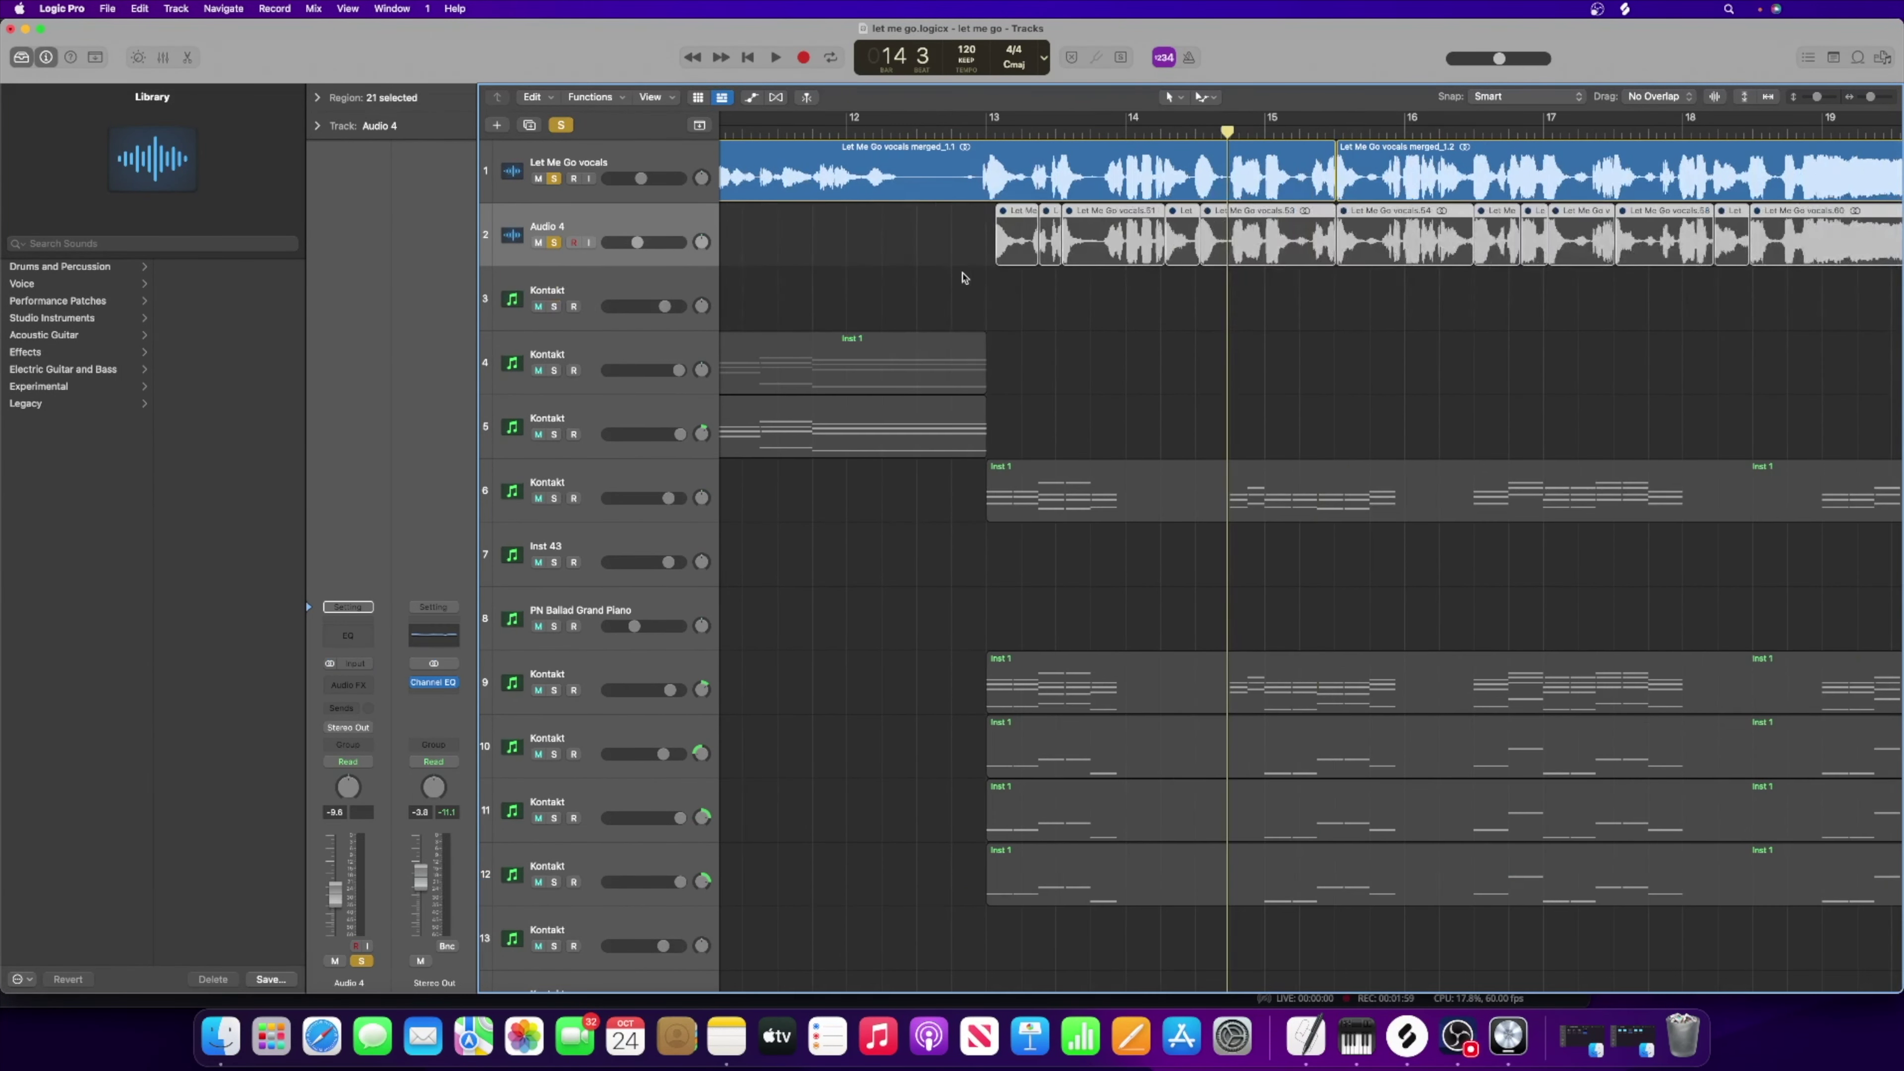
Step: Select the opening chopped regions on Audio 4 from bar 13 to the cut at 16 3
scroll(964, 278, "right", 5)
left_click_drag(800, 253, 1150, 249)
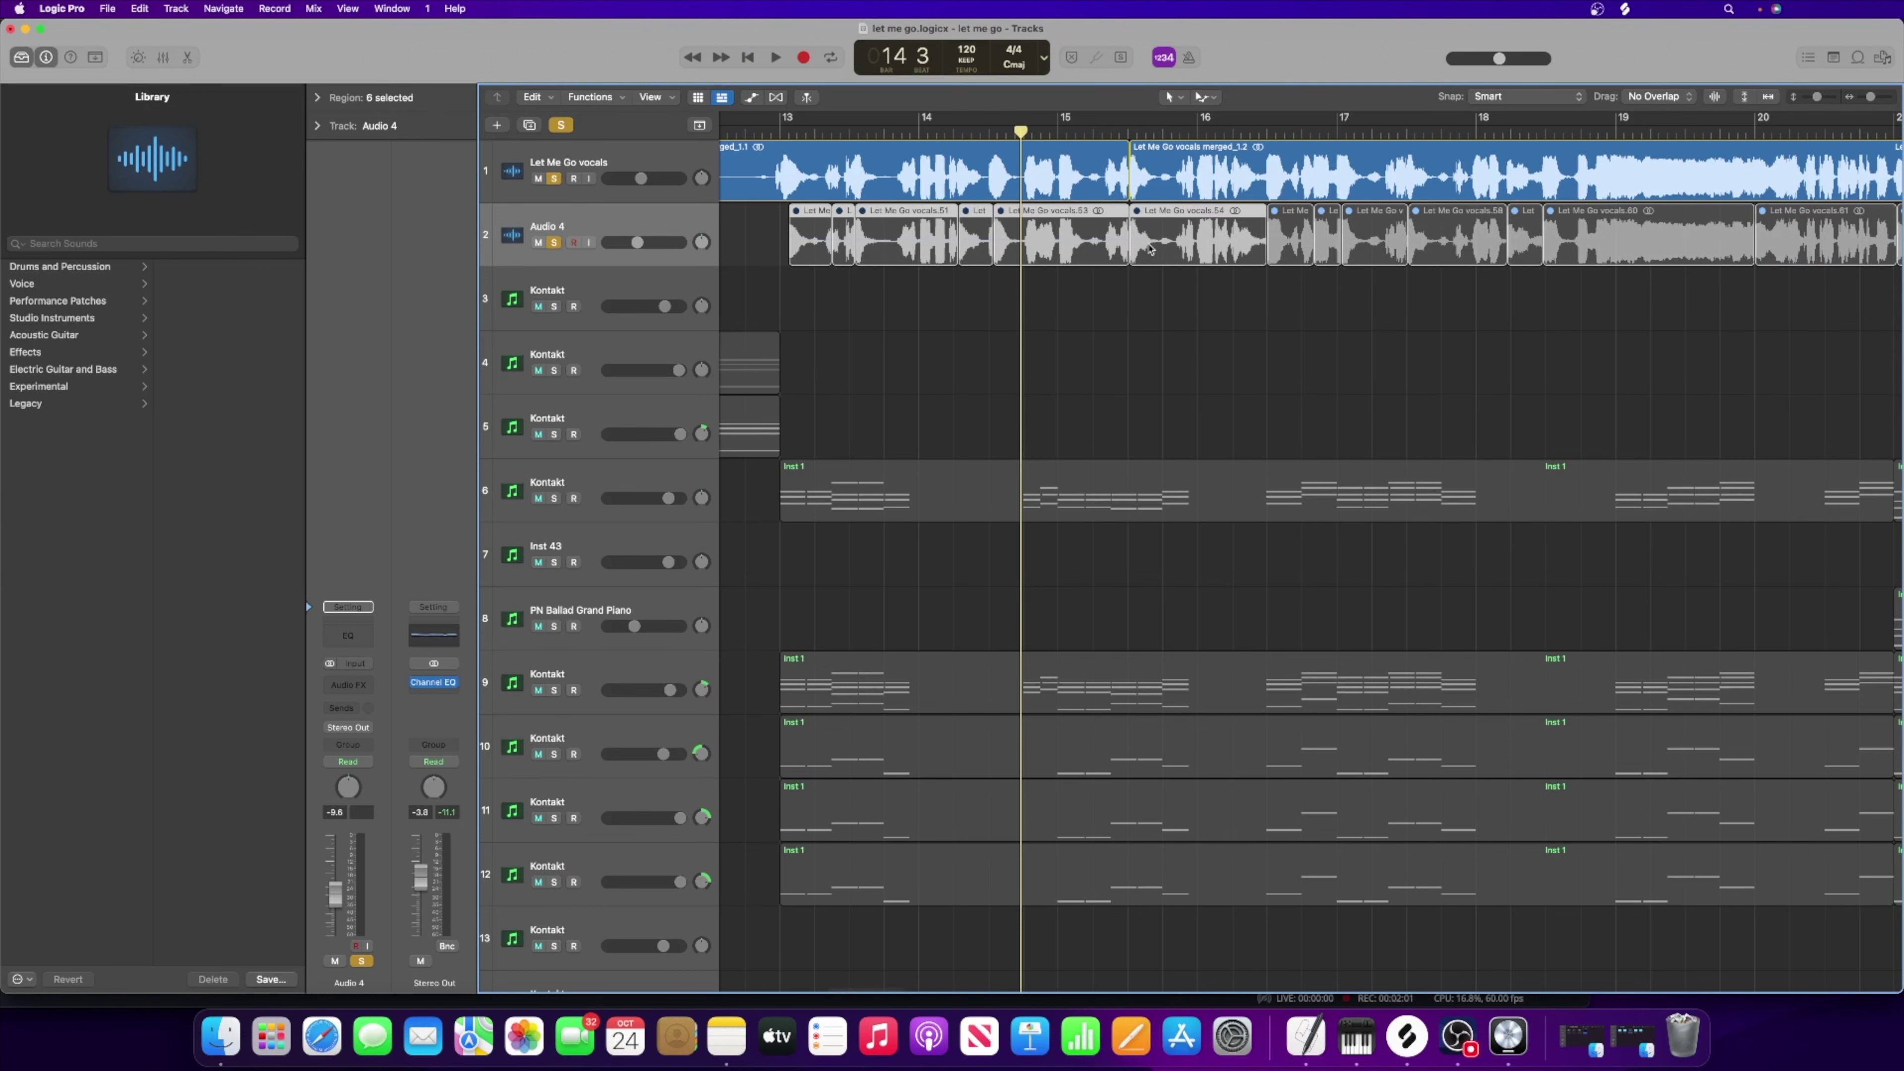
left_click_drag(1870, 98, 1874, 97)
scroll(1662, 212, "right", 3)
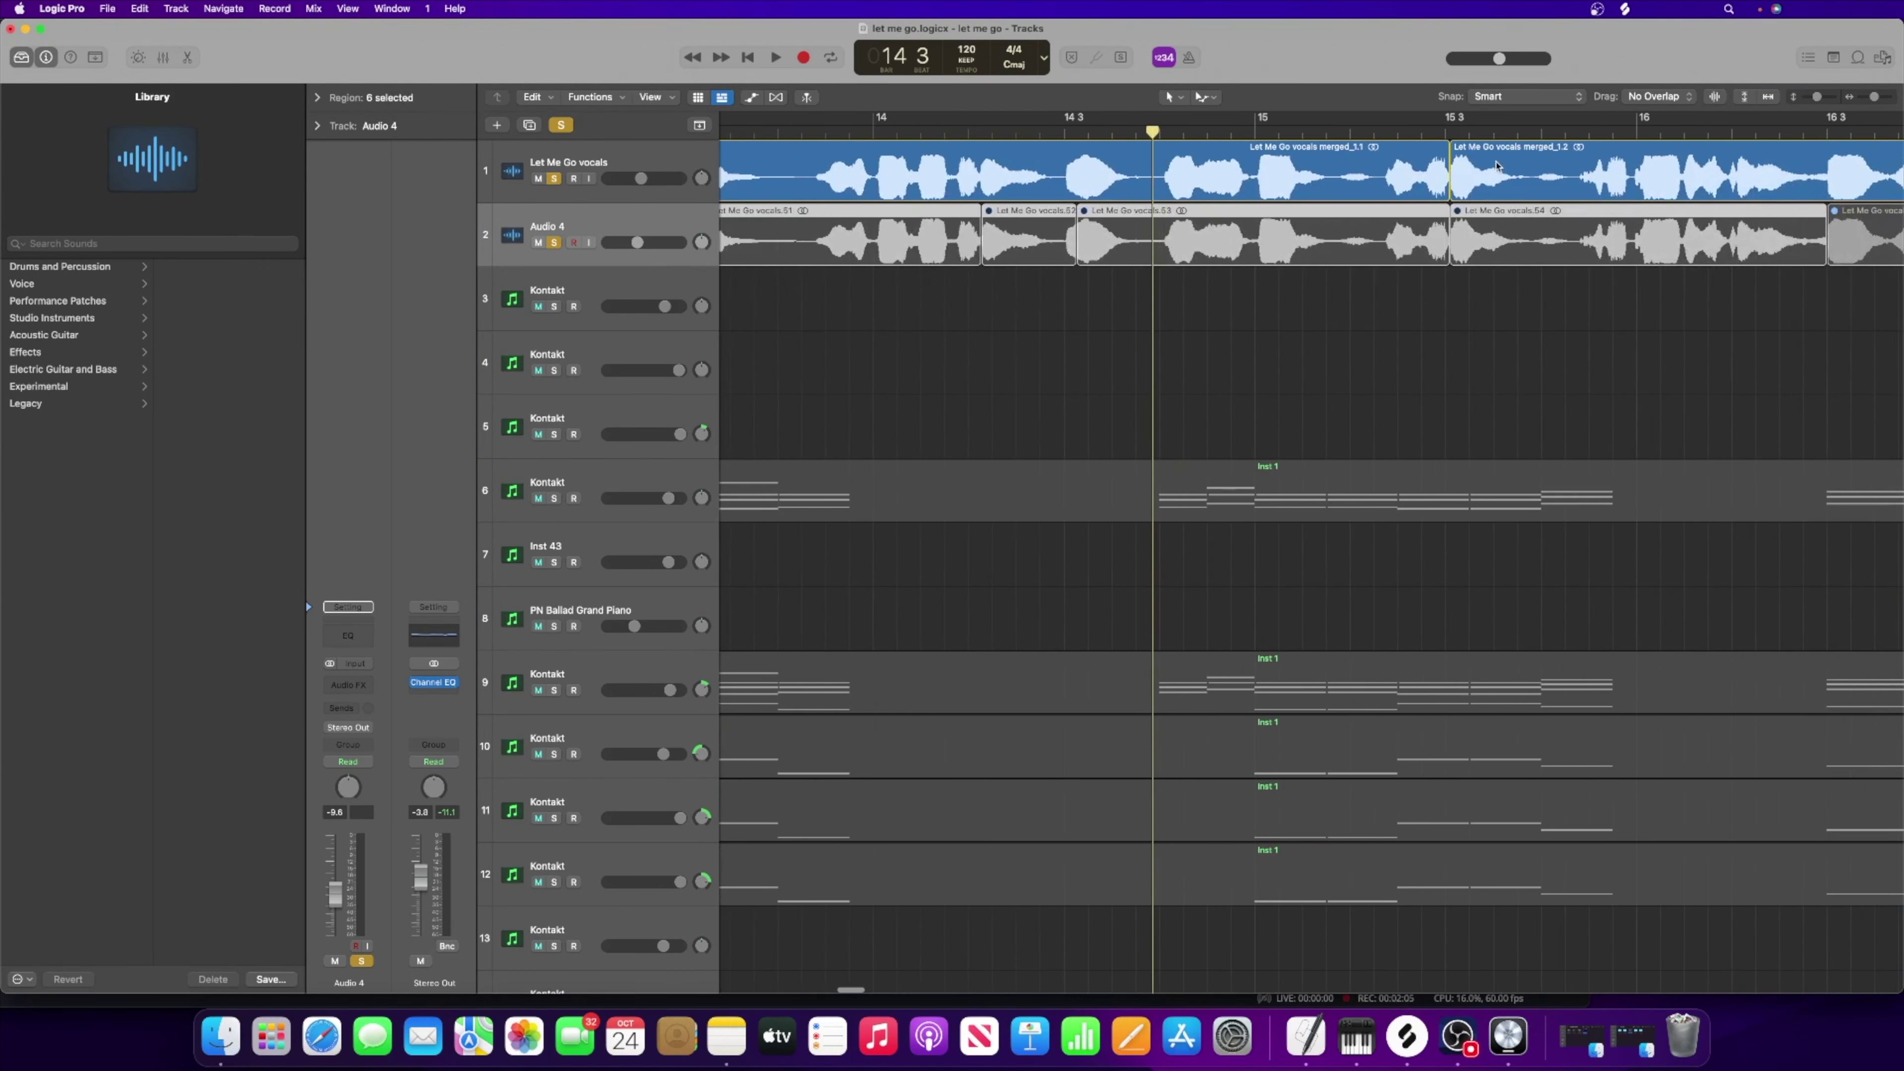
Step: Play the vocals repeatedly from the cut near bar 15 beat 3 to examine where the phrase was split
left_click(1450, 136)
scroll(1514, 136, "right", 3)
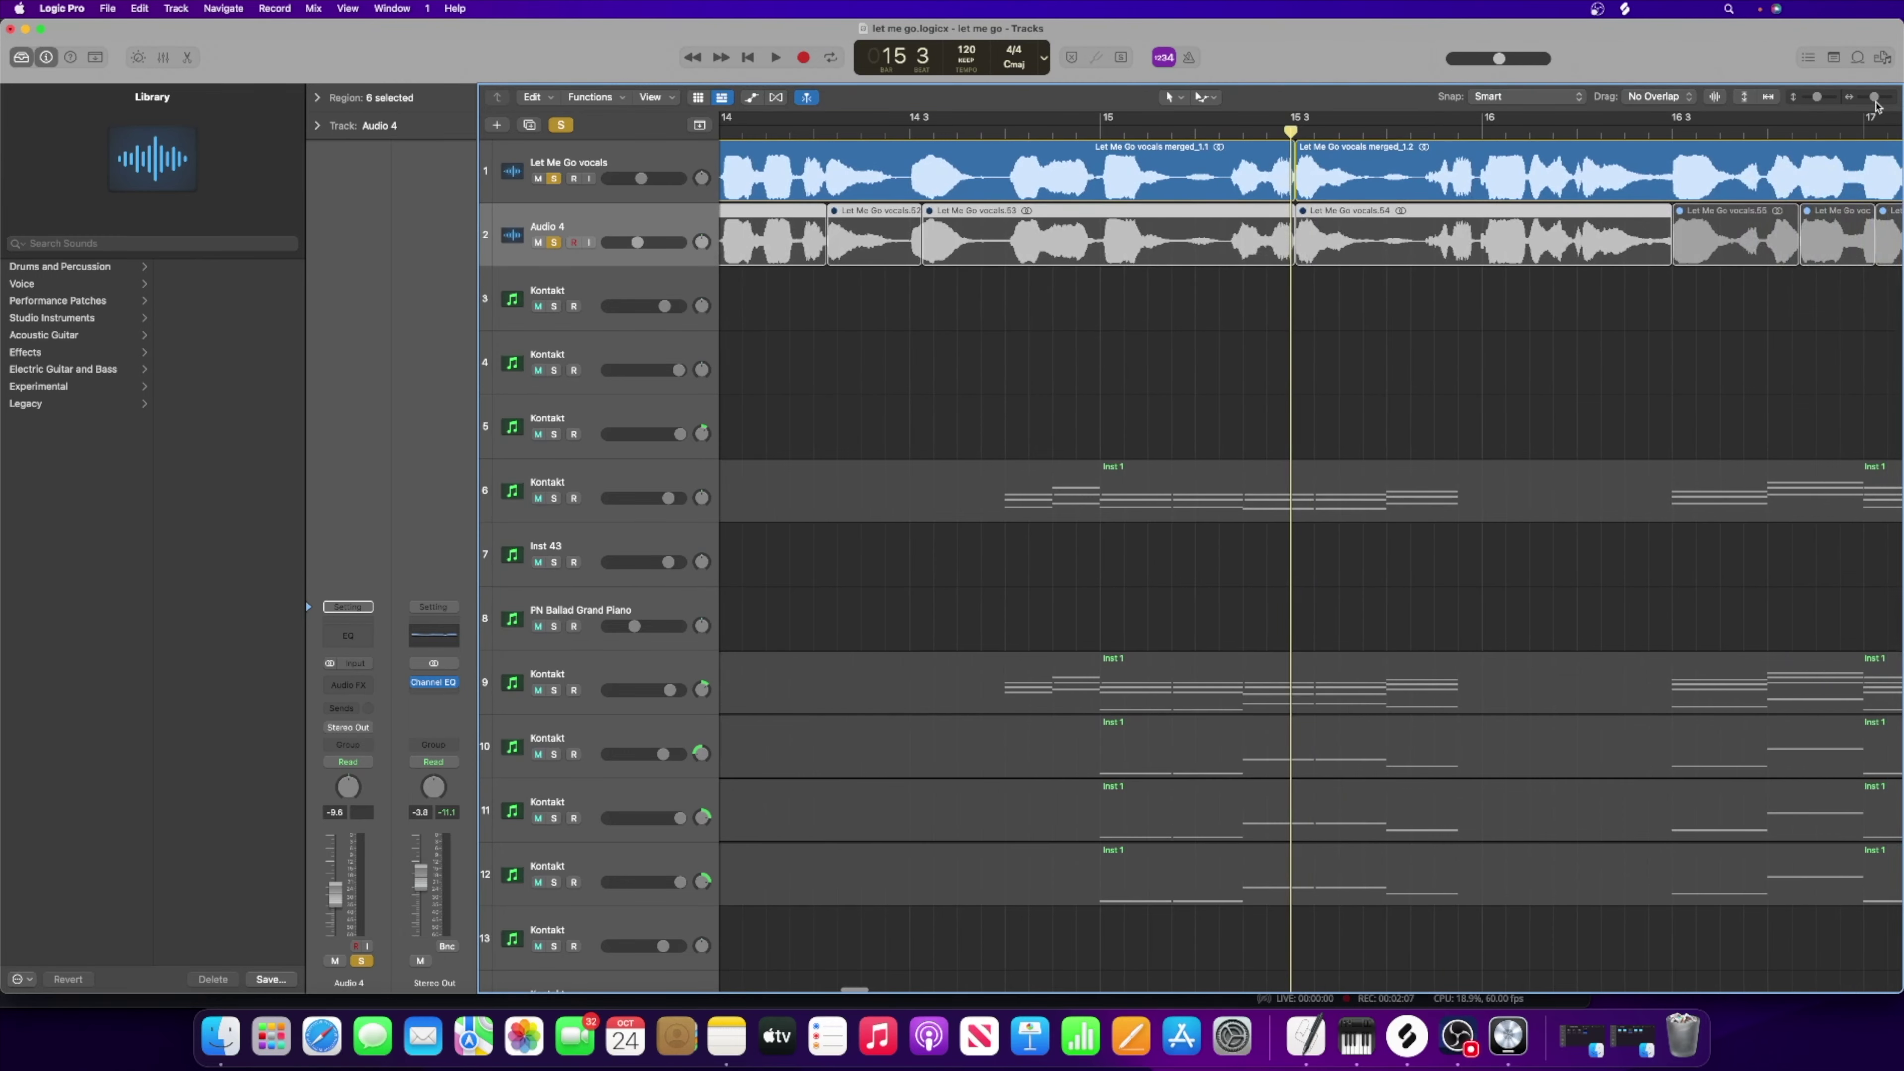
left_click_drag(1874, 99, 1878, 99)
scroll(1316, 240, "right", 2)
key("space")
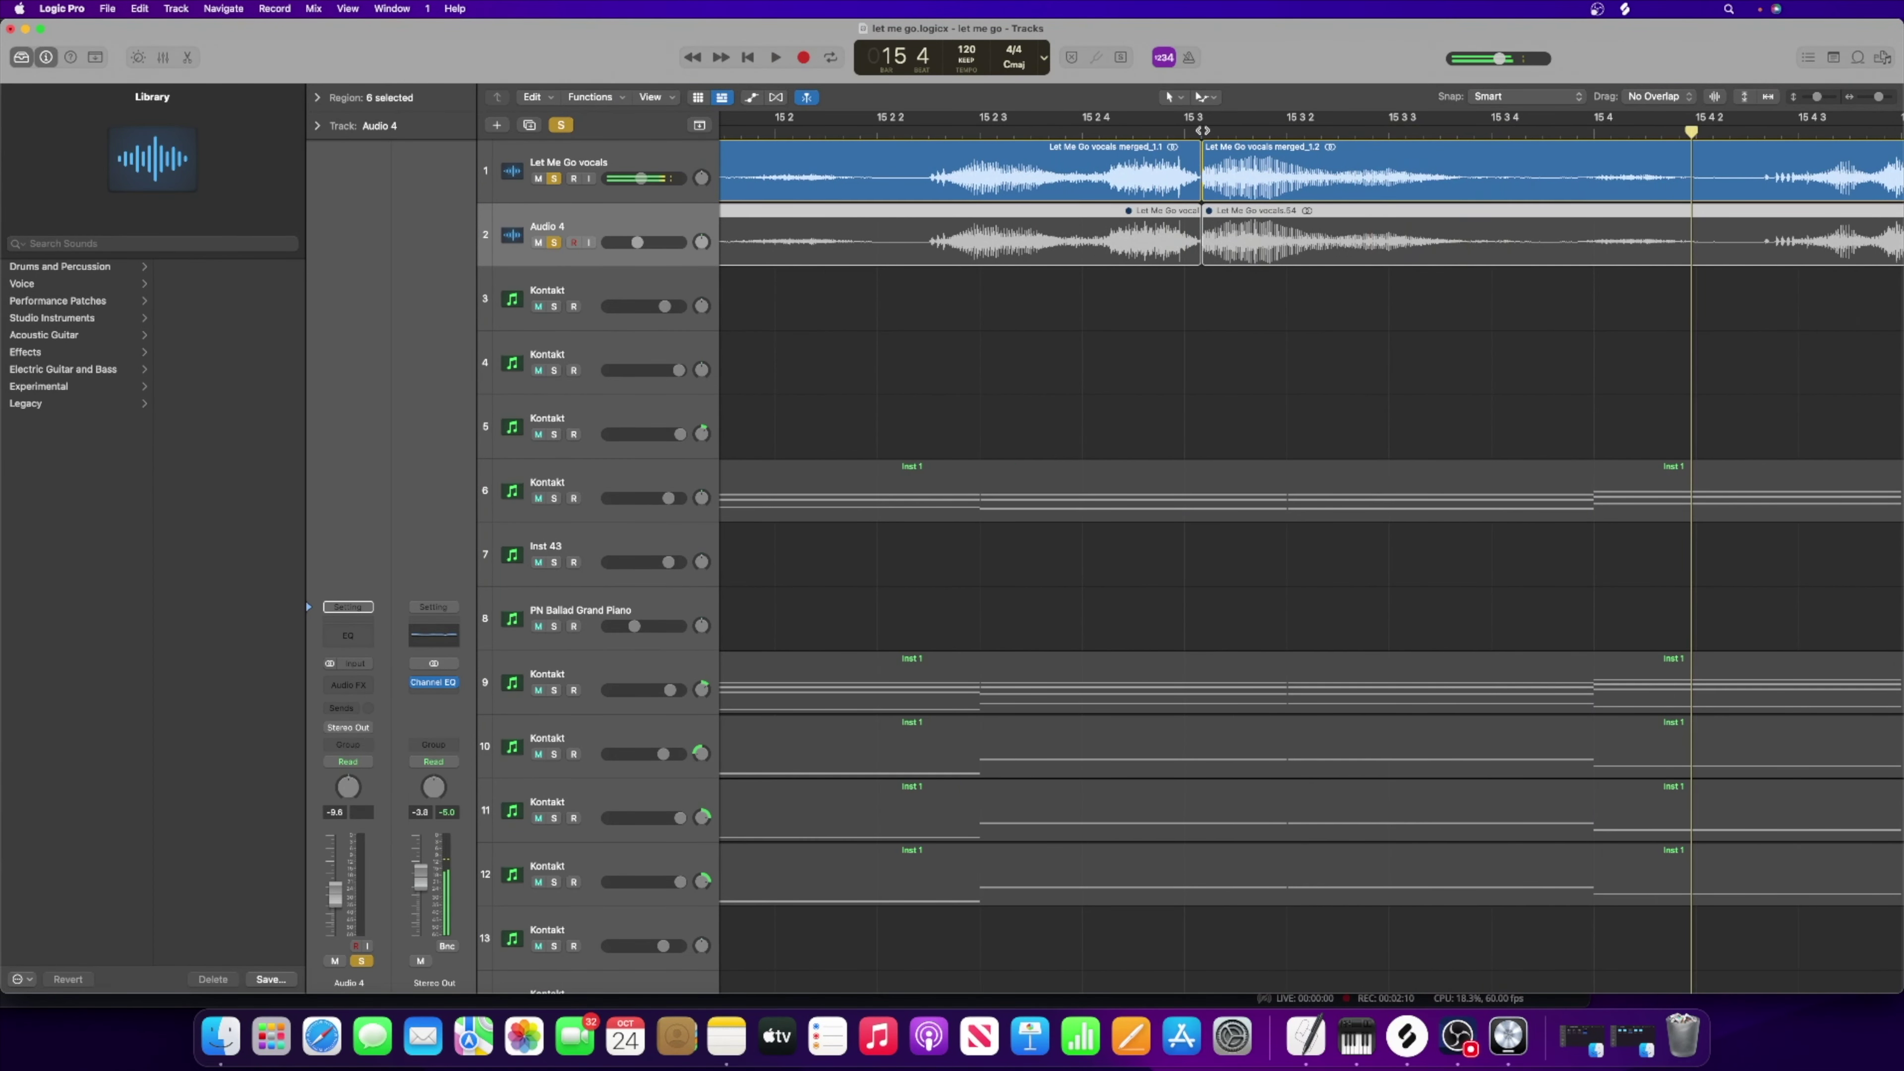
key("space")
key("space")
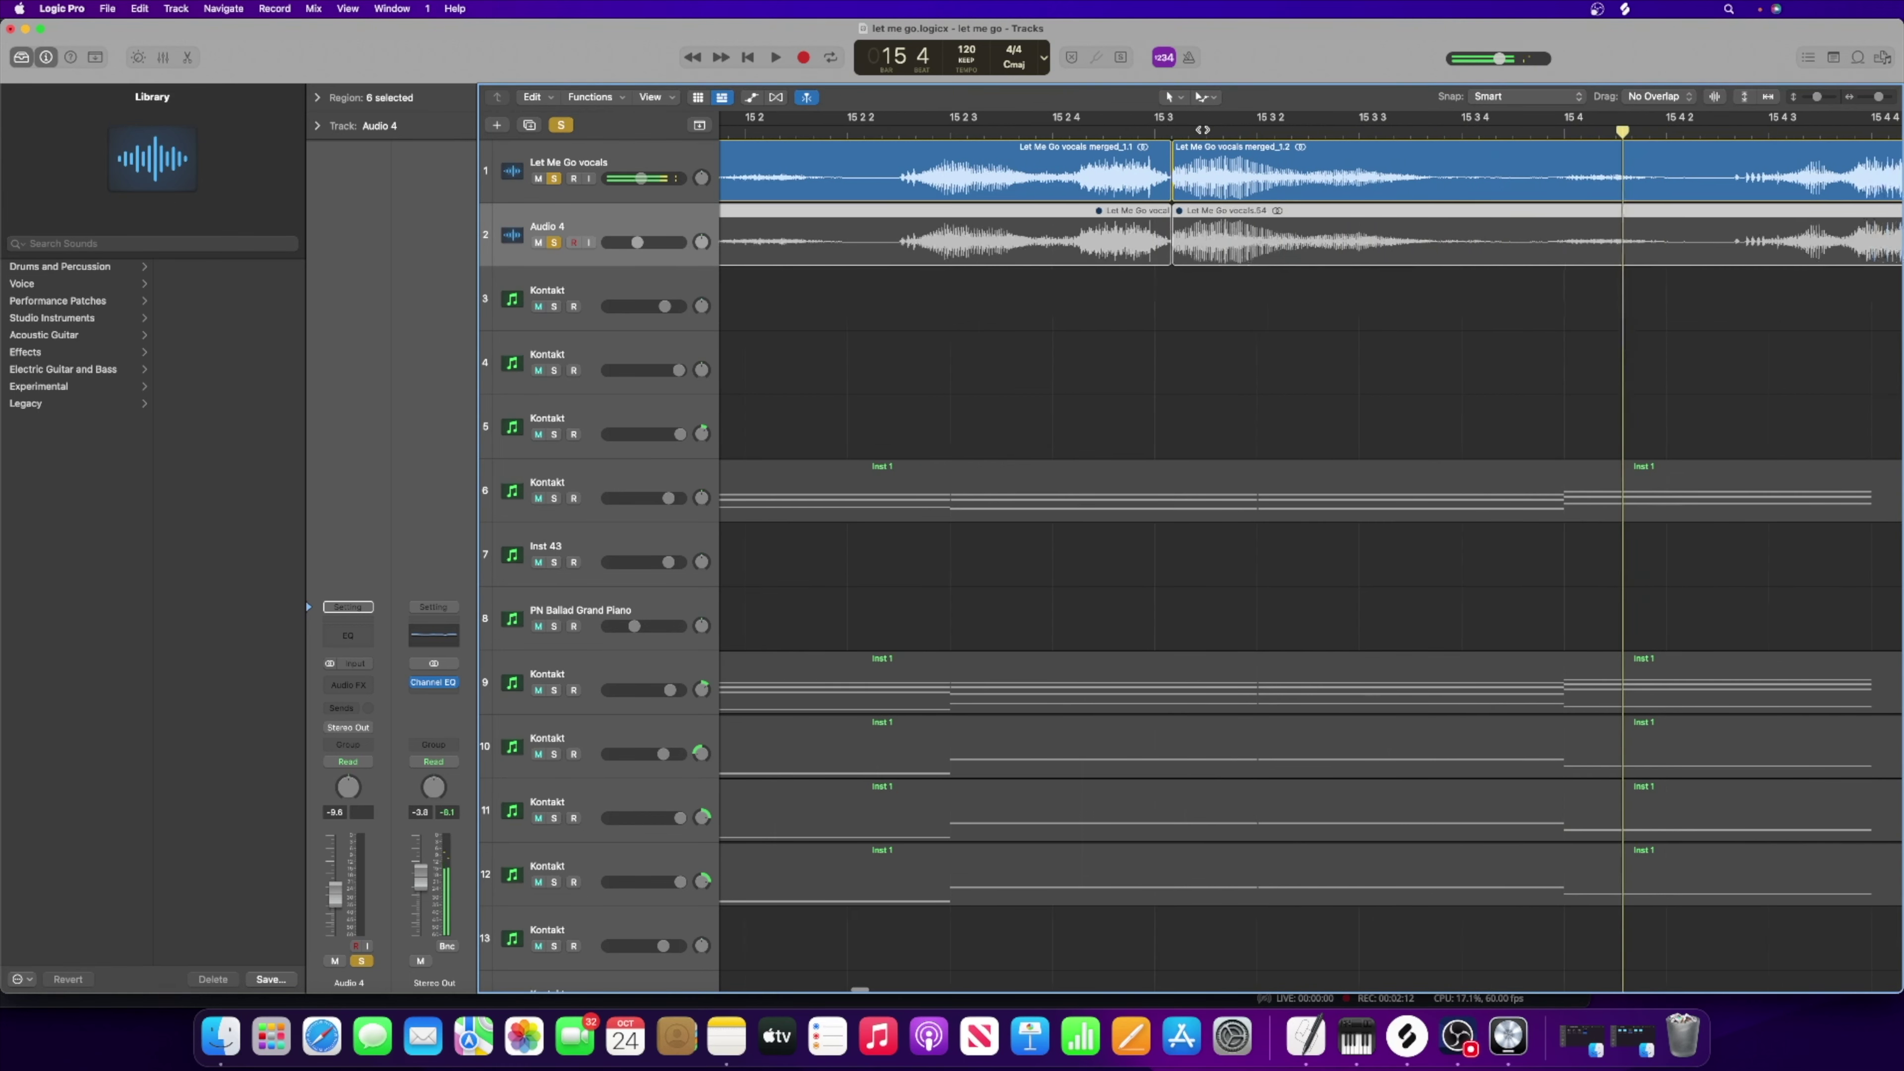
scroll(1199, 129, "right", 1)
left_click(1173, 129)
key("space")
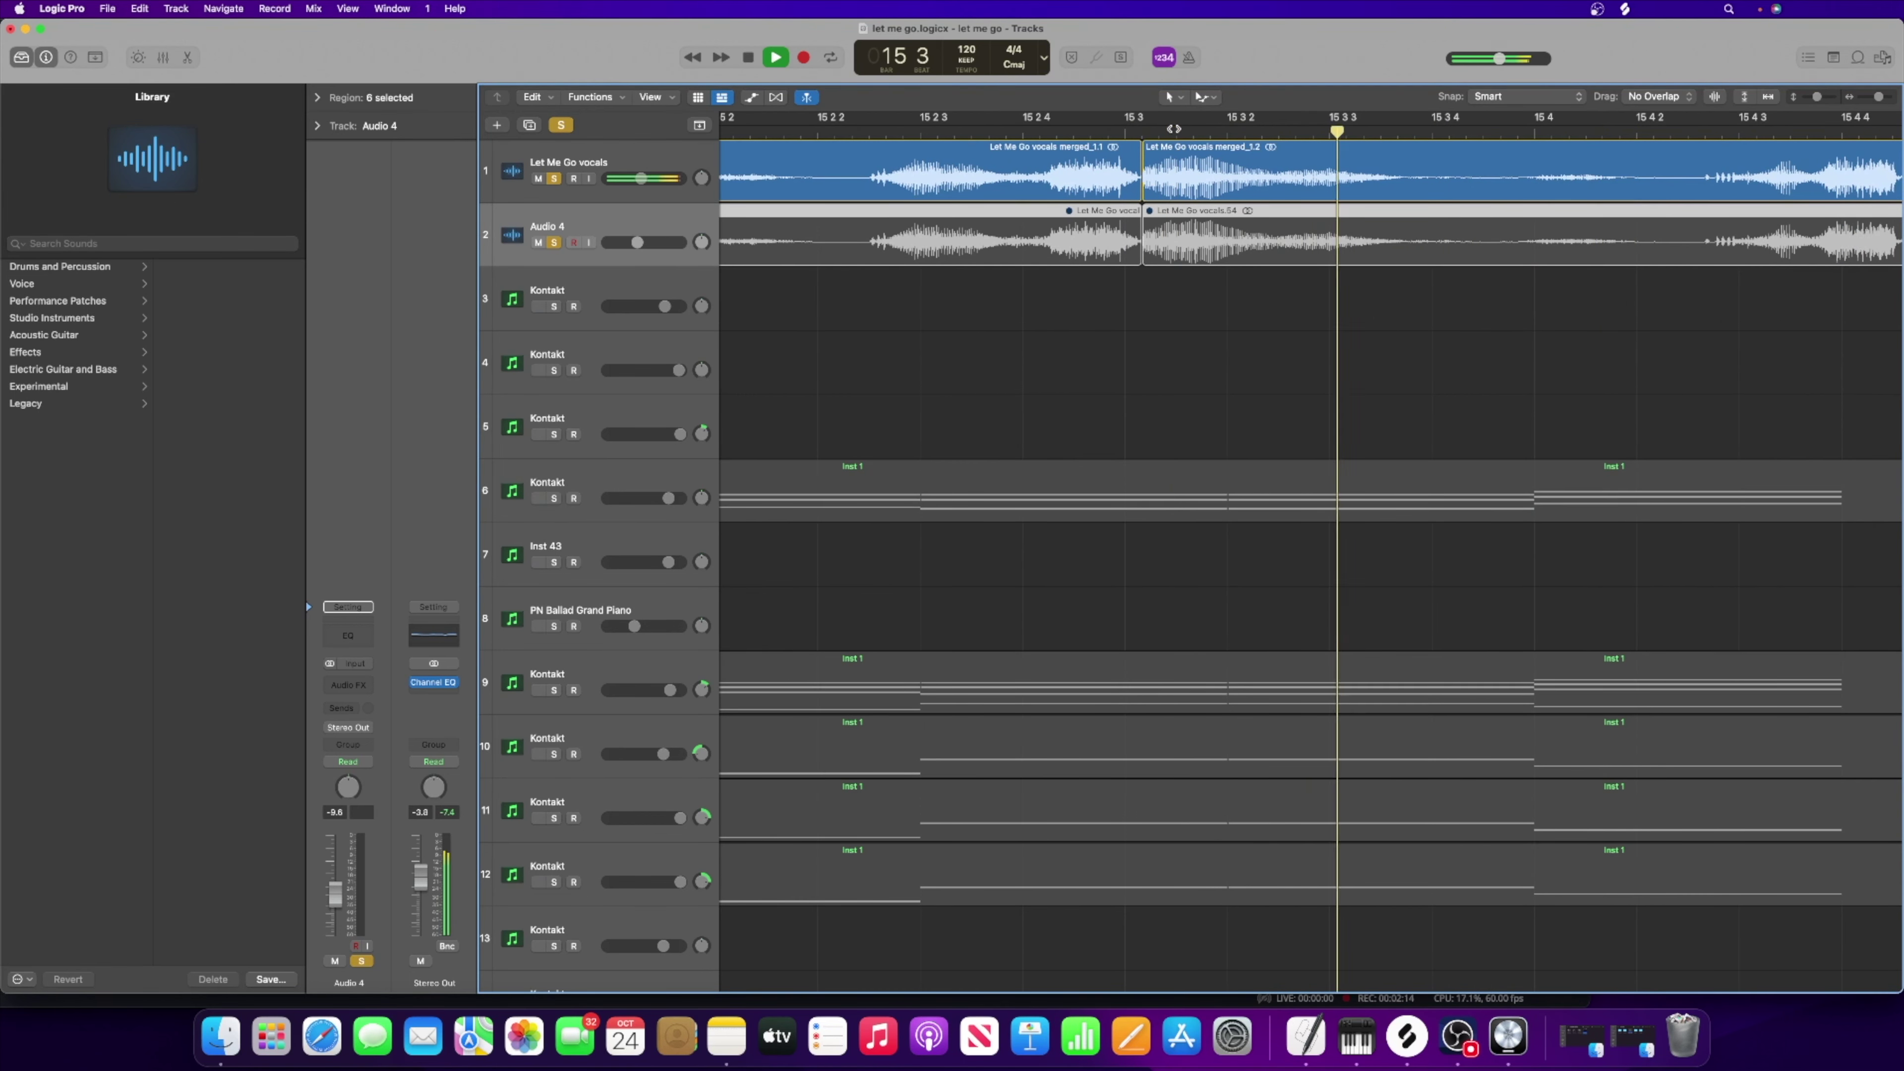
scroll(1174, 129, "right", 3)
key("space")
Step: Play the vocals onward from bar 15 beat 4 past the cut at bar 16 beat 3
scroll(1173, 129, "right", 5)
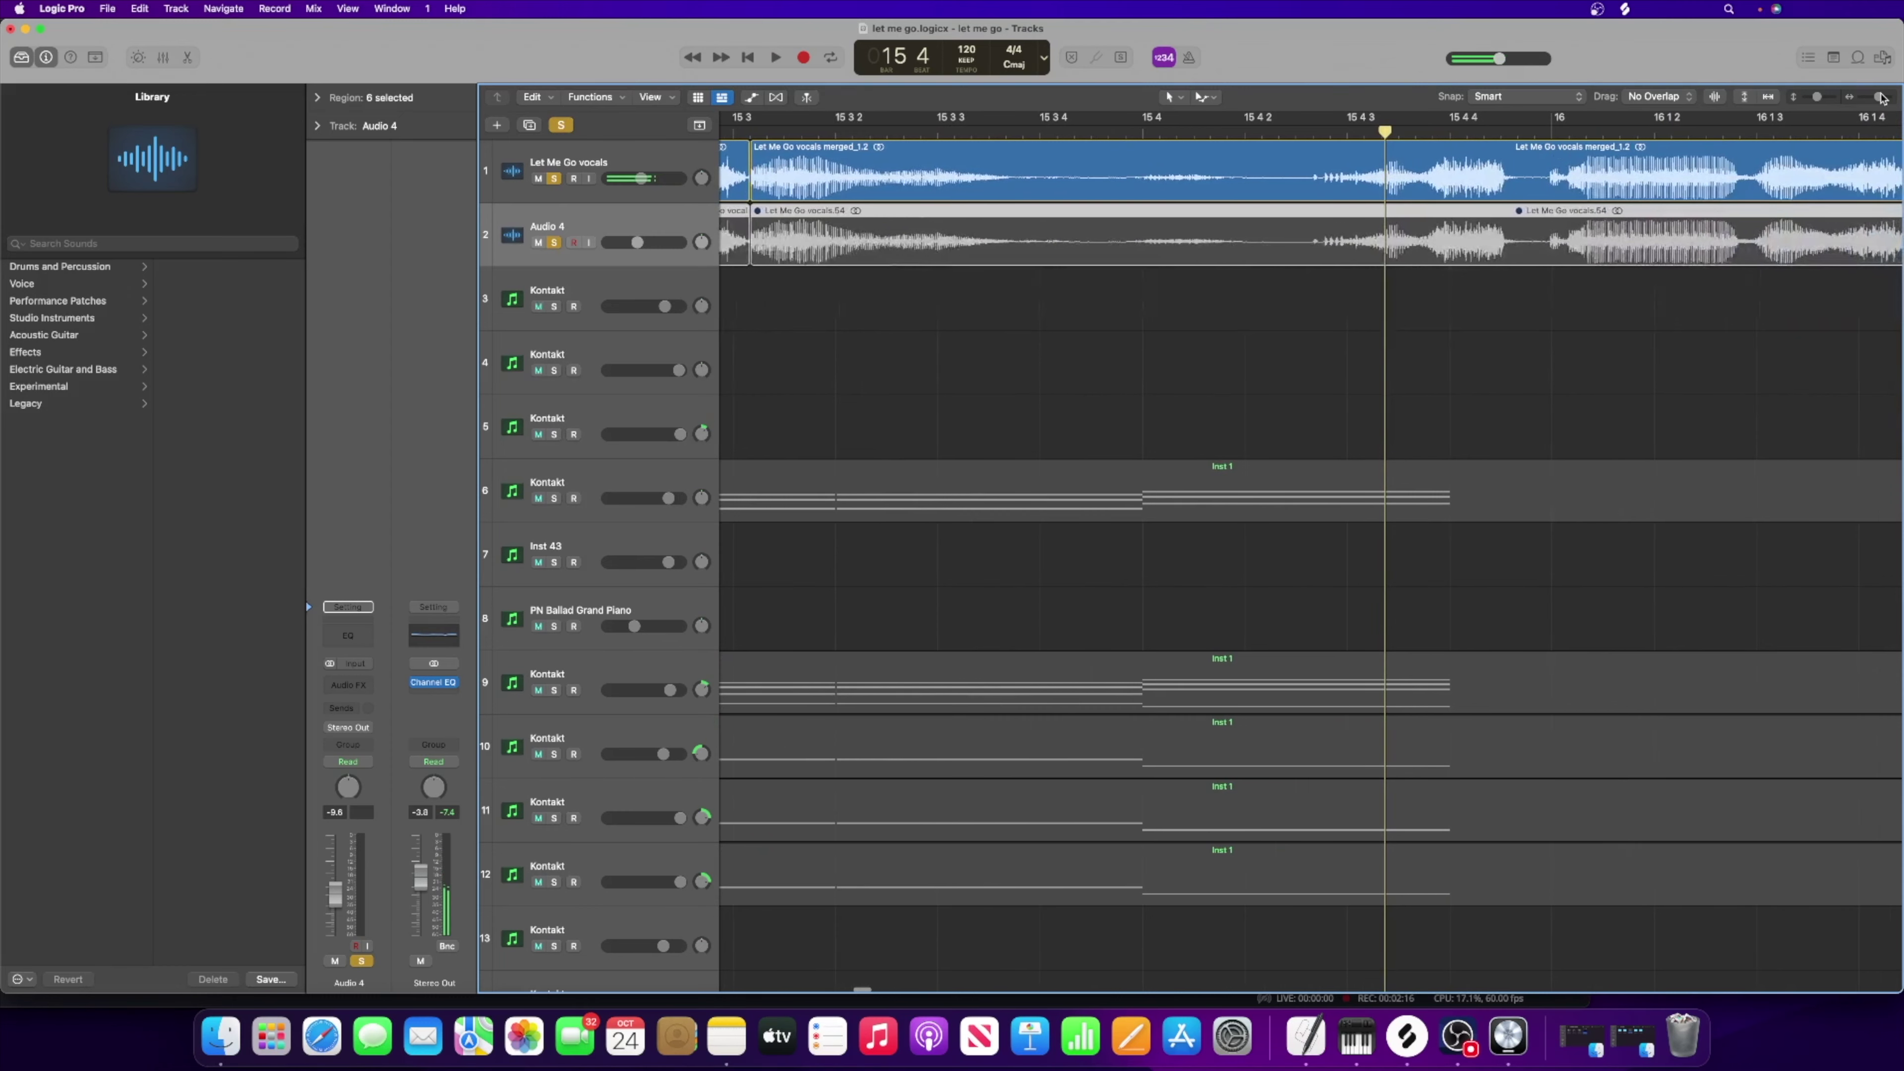
left_click_drag(1880, 95, 1877, 93)
scroll(1600, 218, "right", 10)
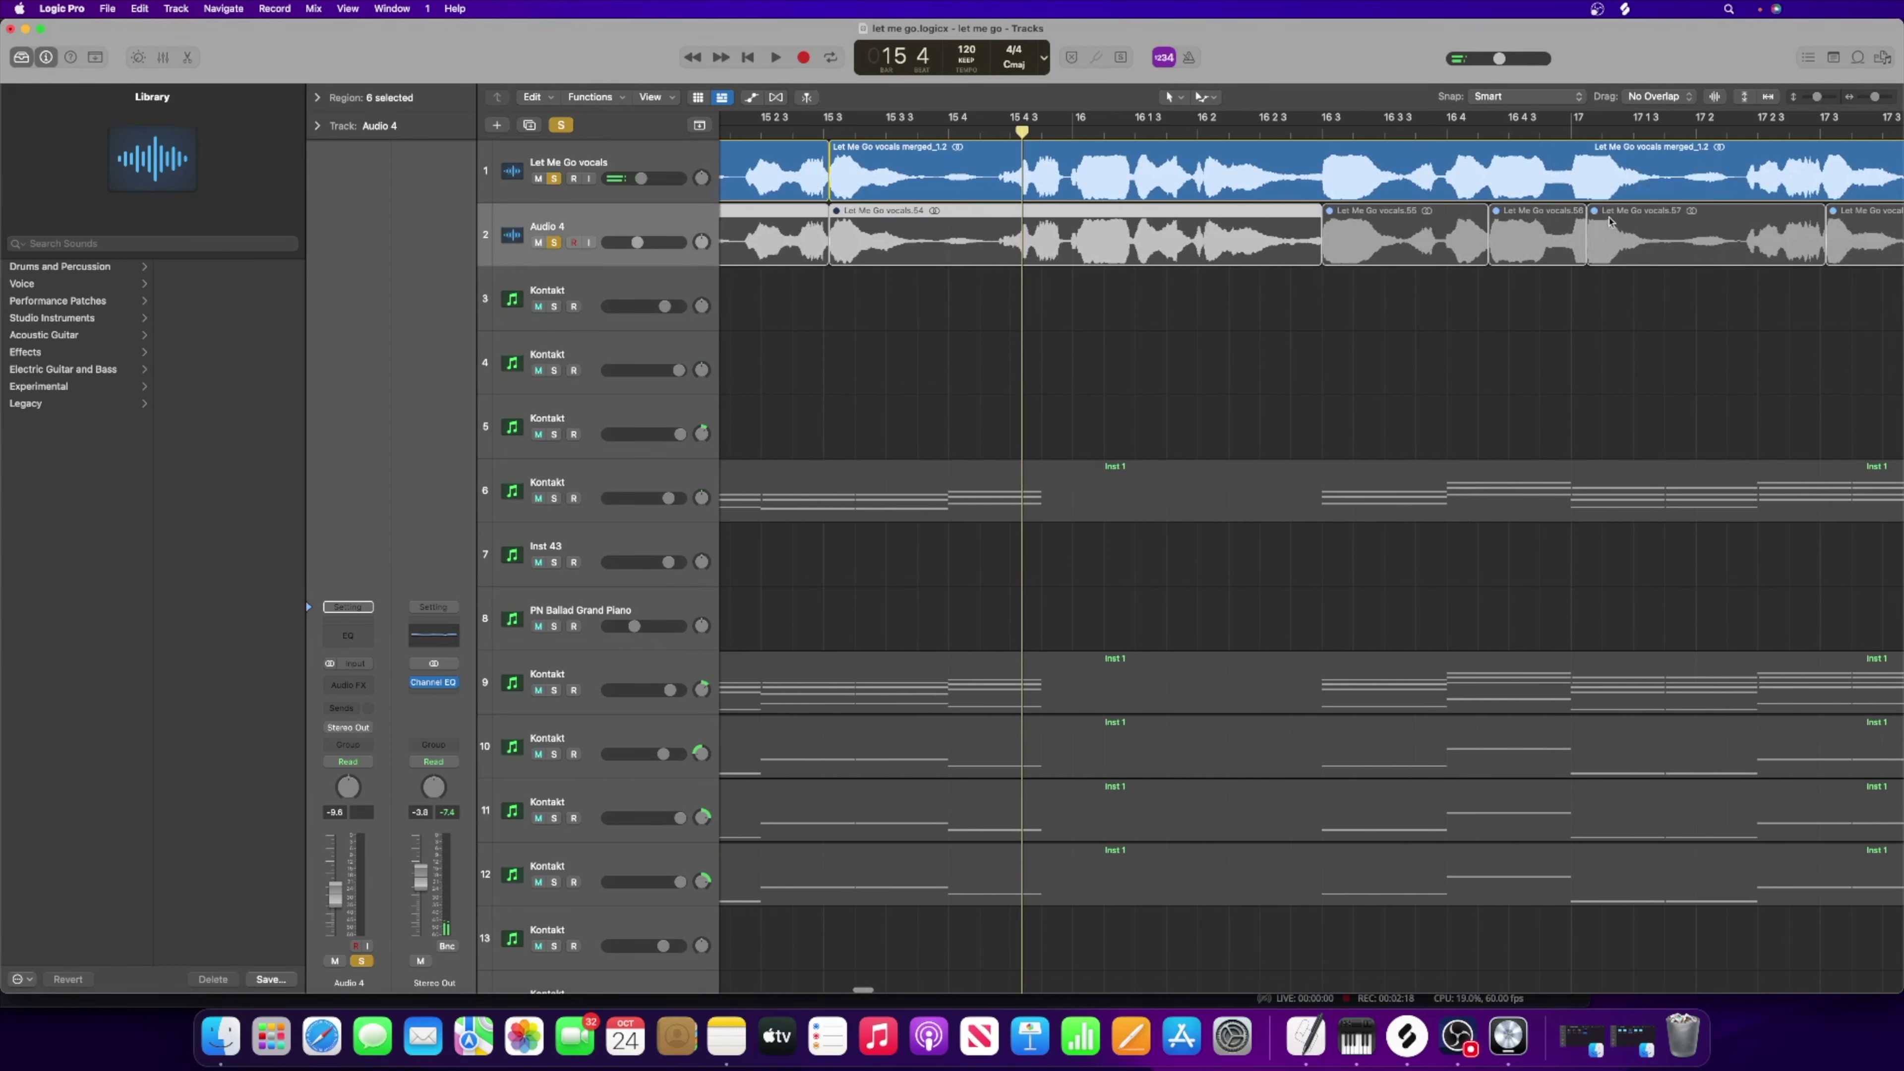
key("space")
scroll(1600, 218, "right", 4)
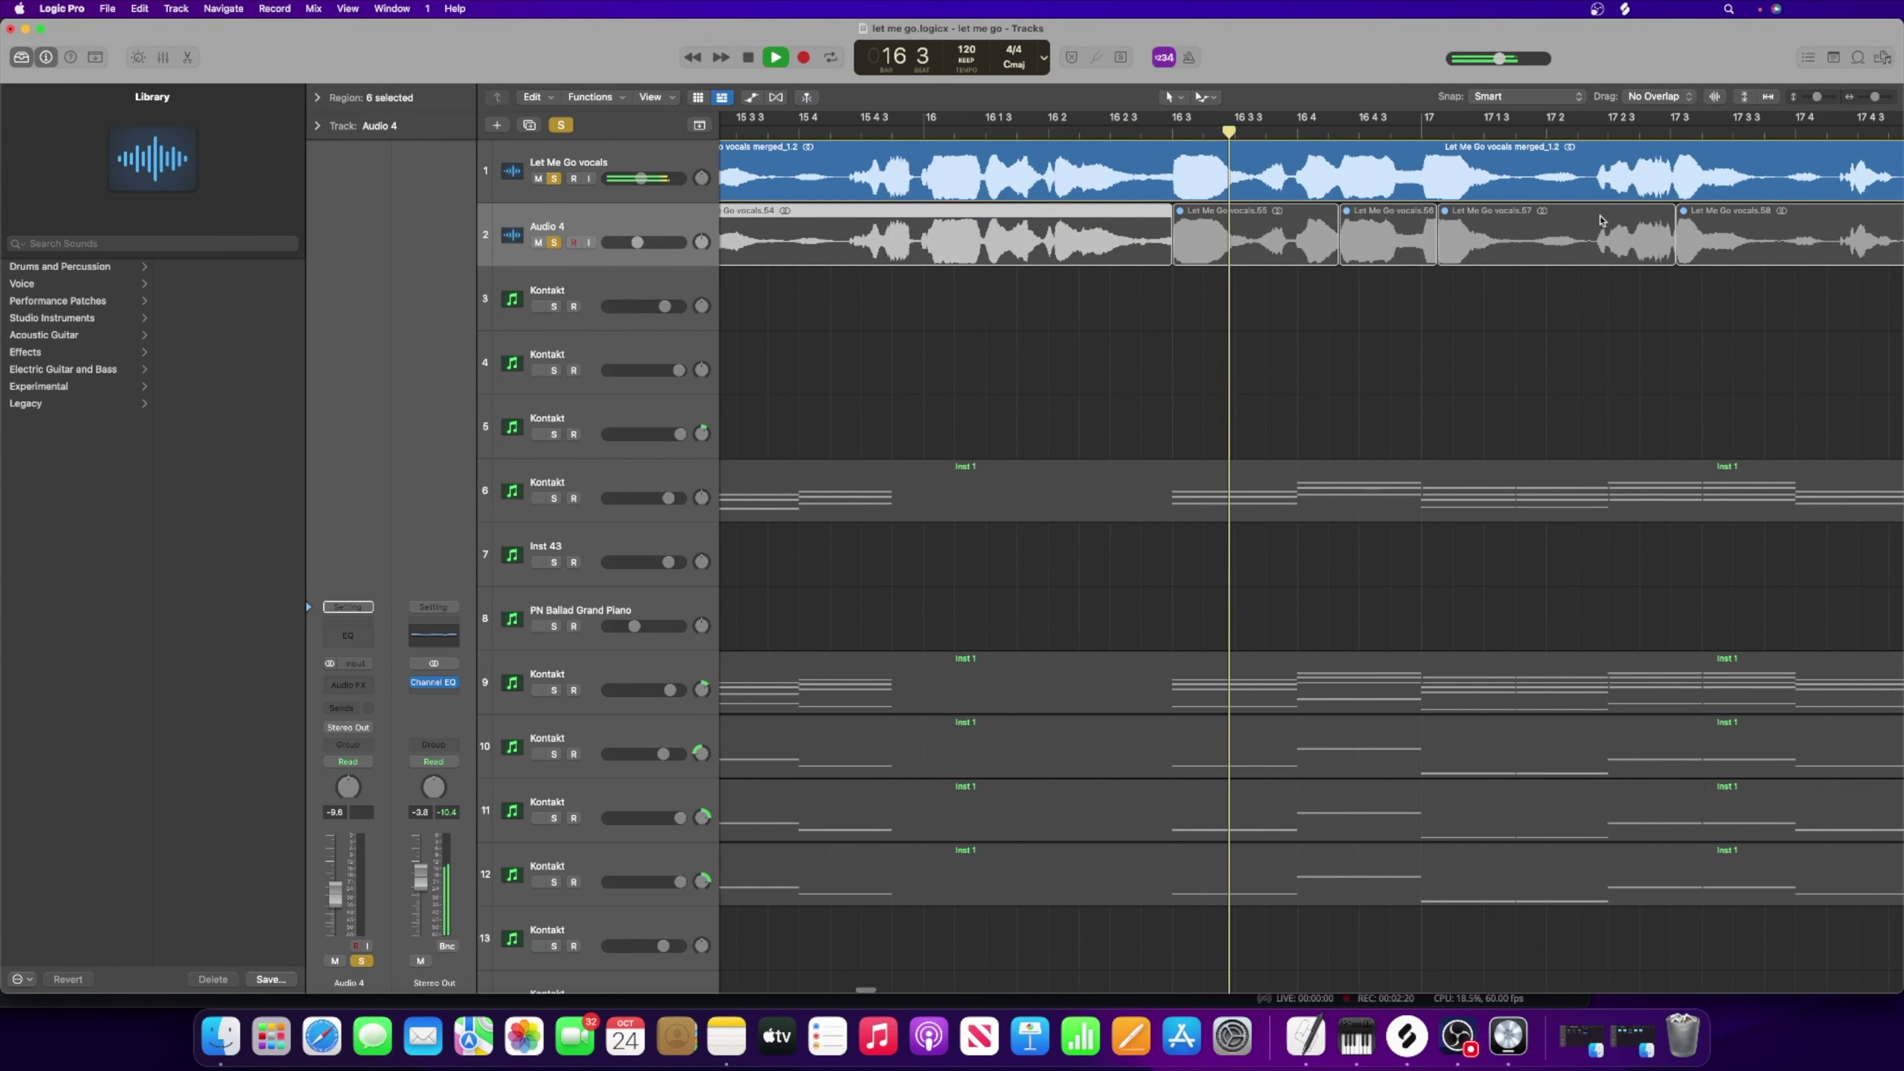
key("space")
Step: Replay the vocals from the cut at bar 16 beat 3 to examine the word split before bar 17
left_click(1187, 133)
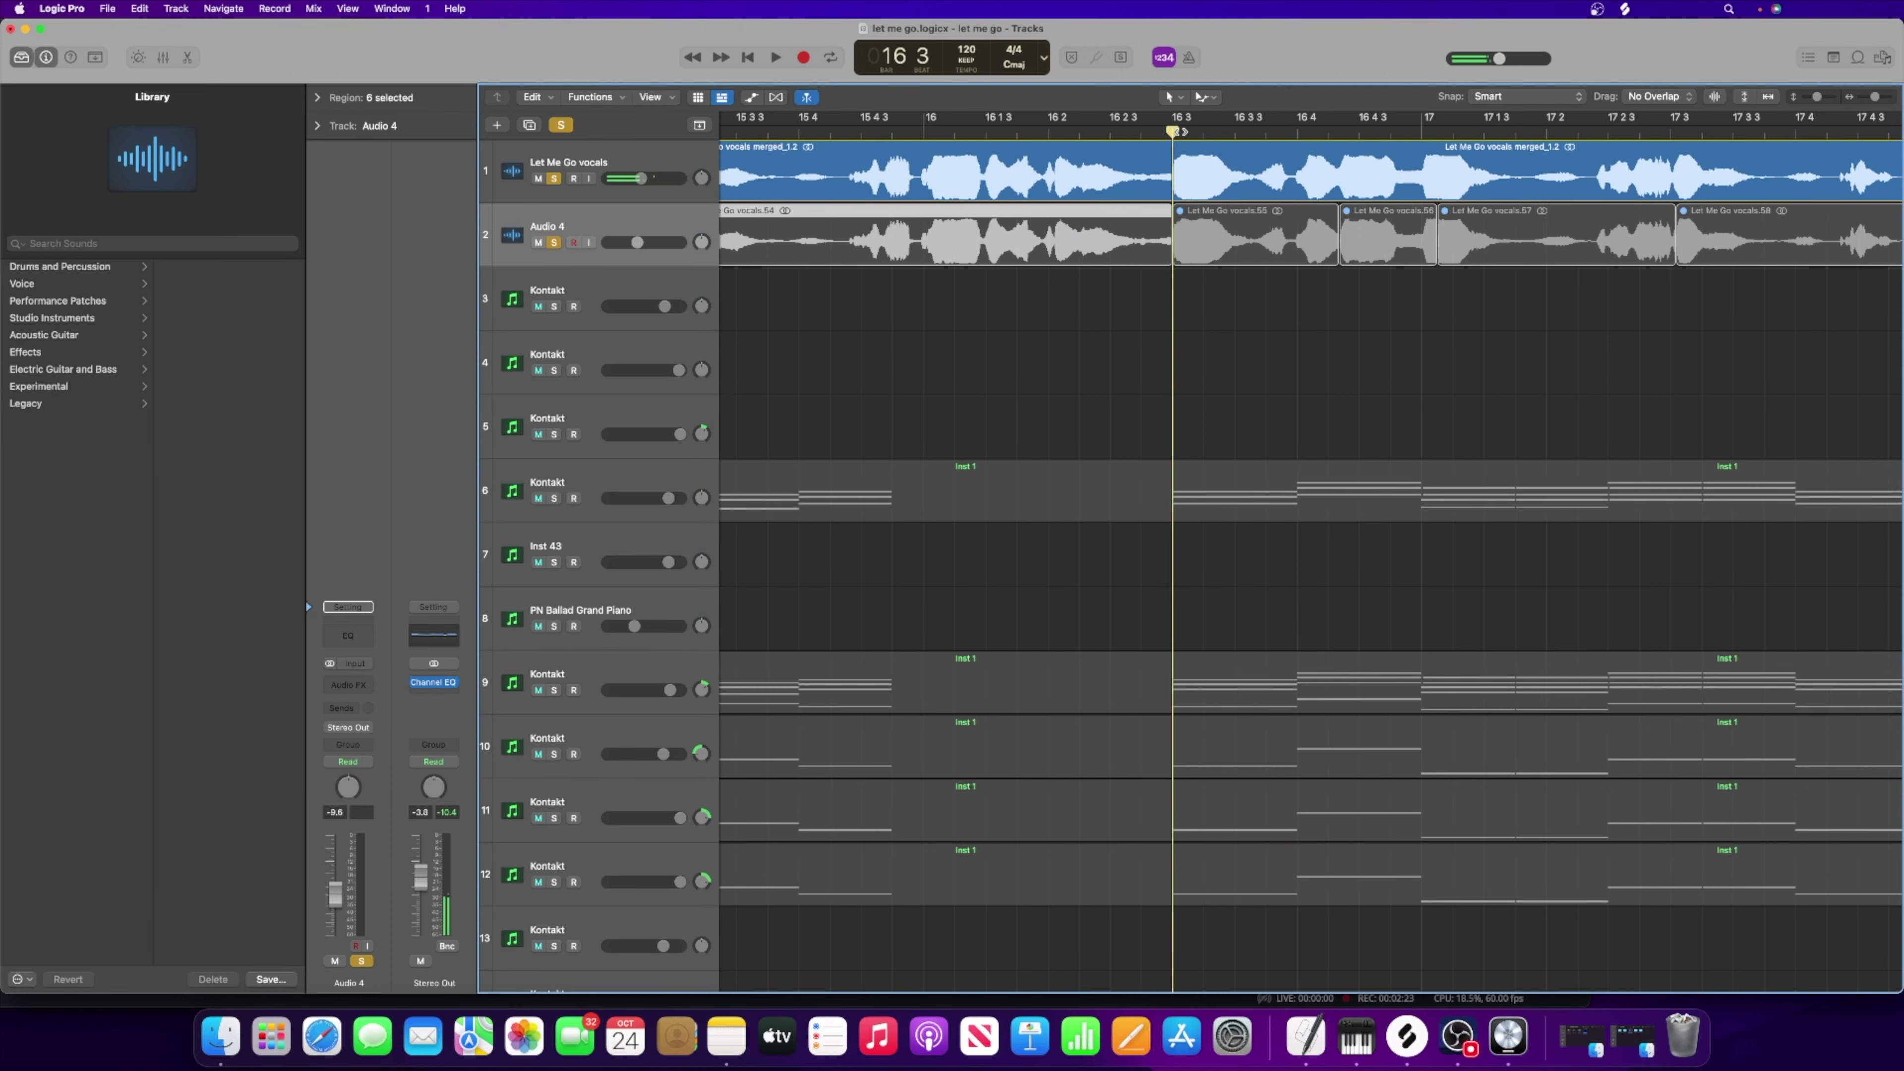
key("space")
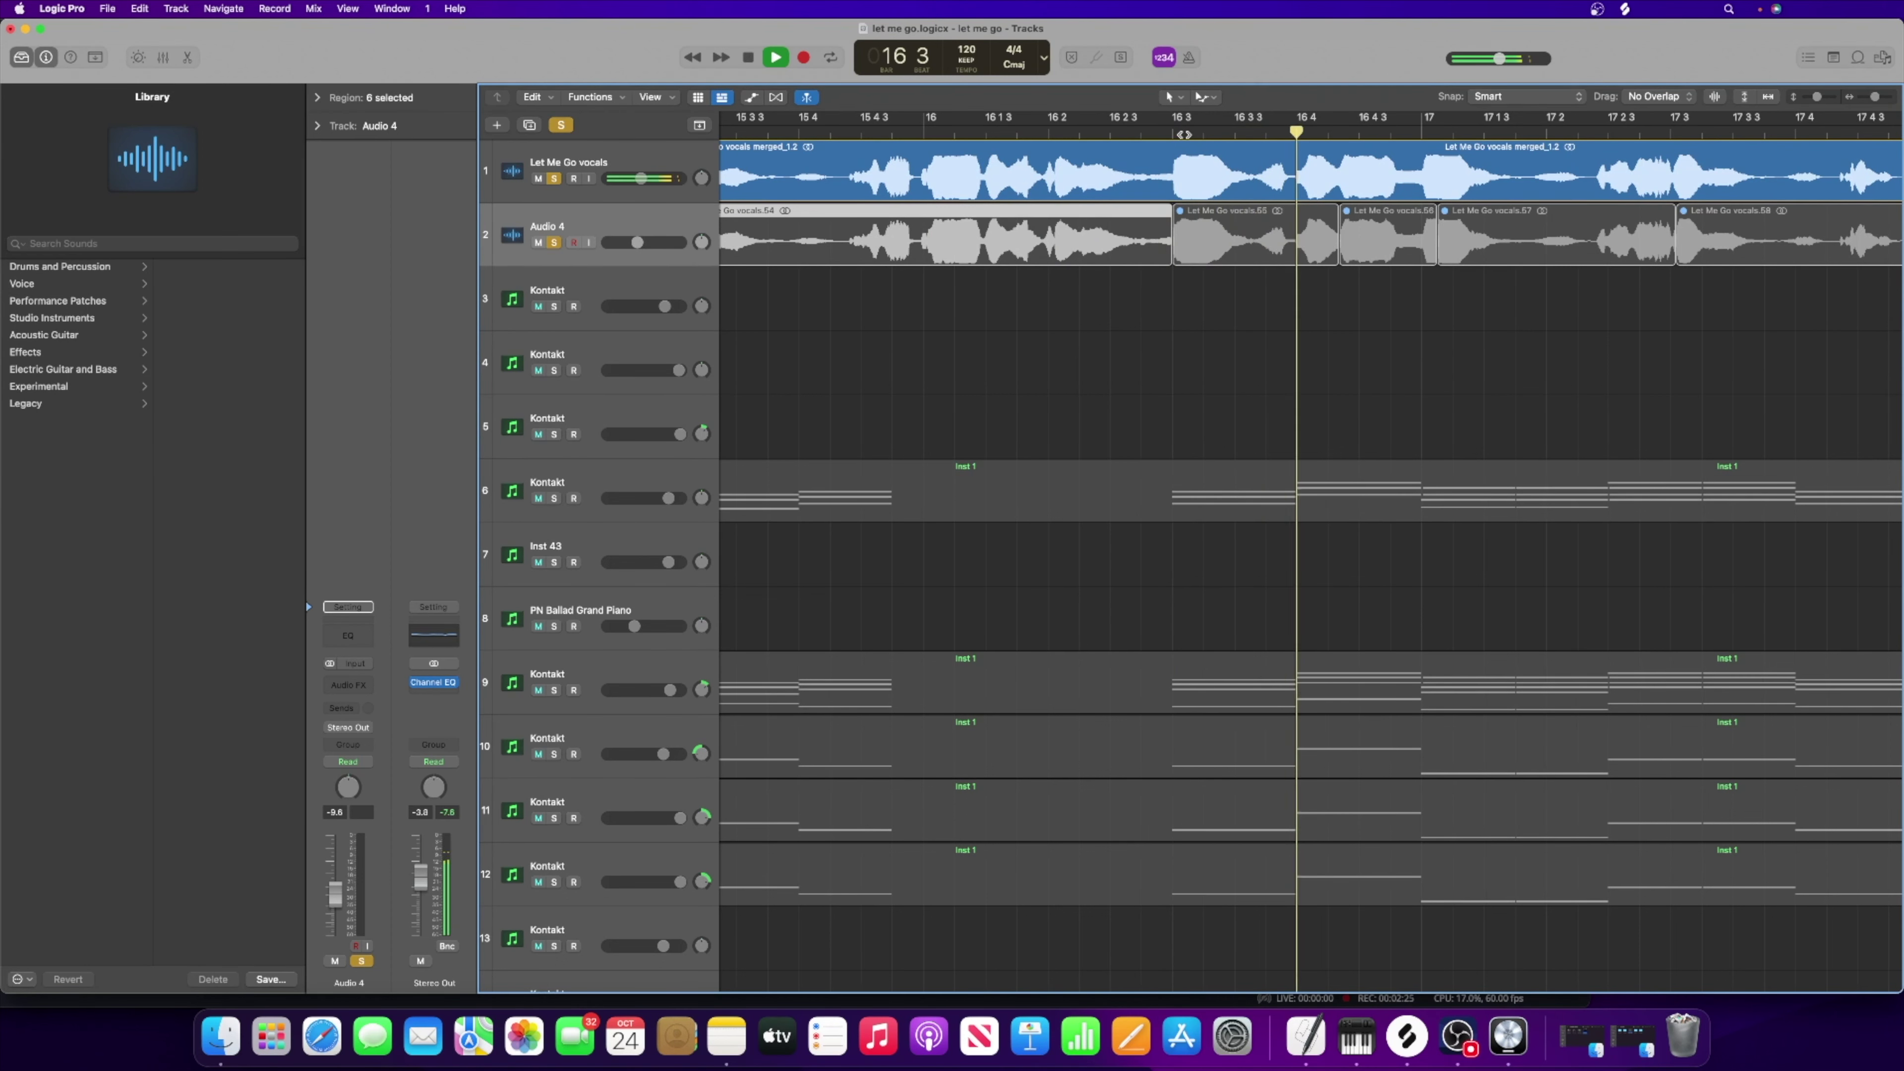
key("space")
left_click(1199, 133)
key("space")
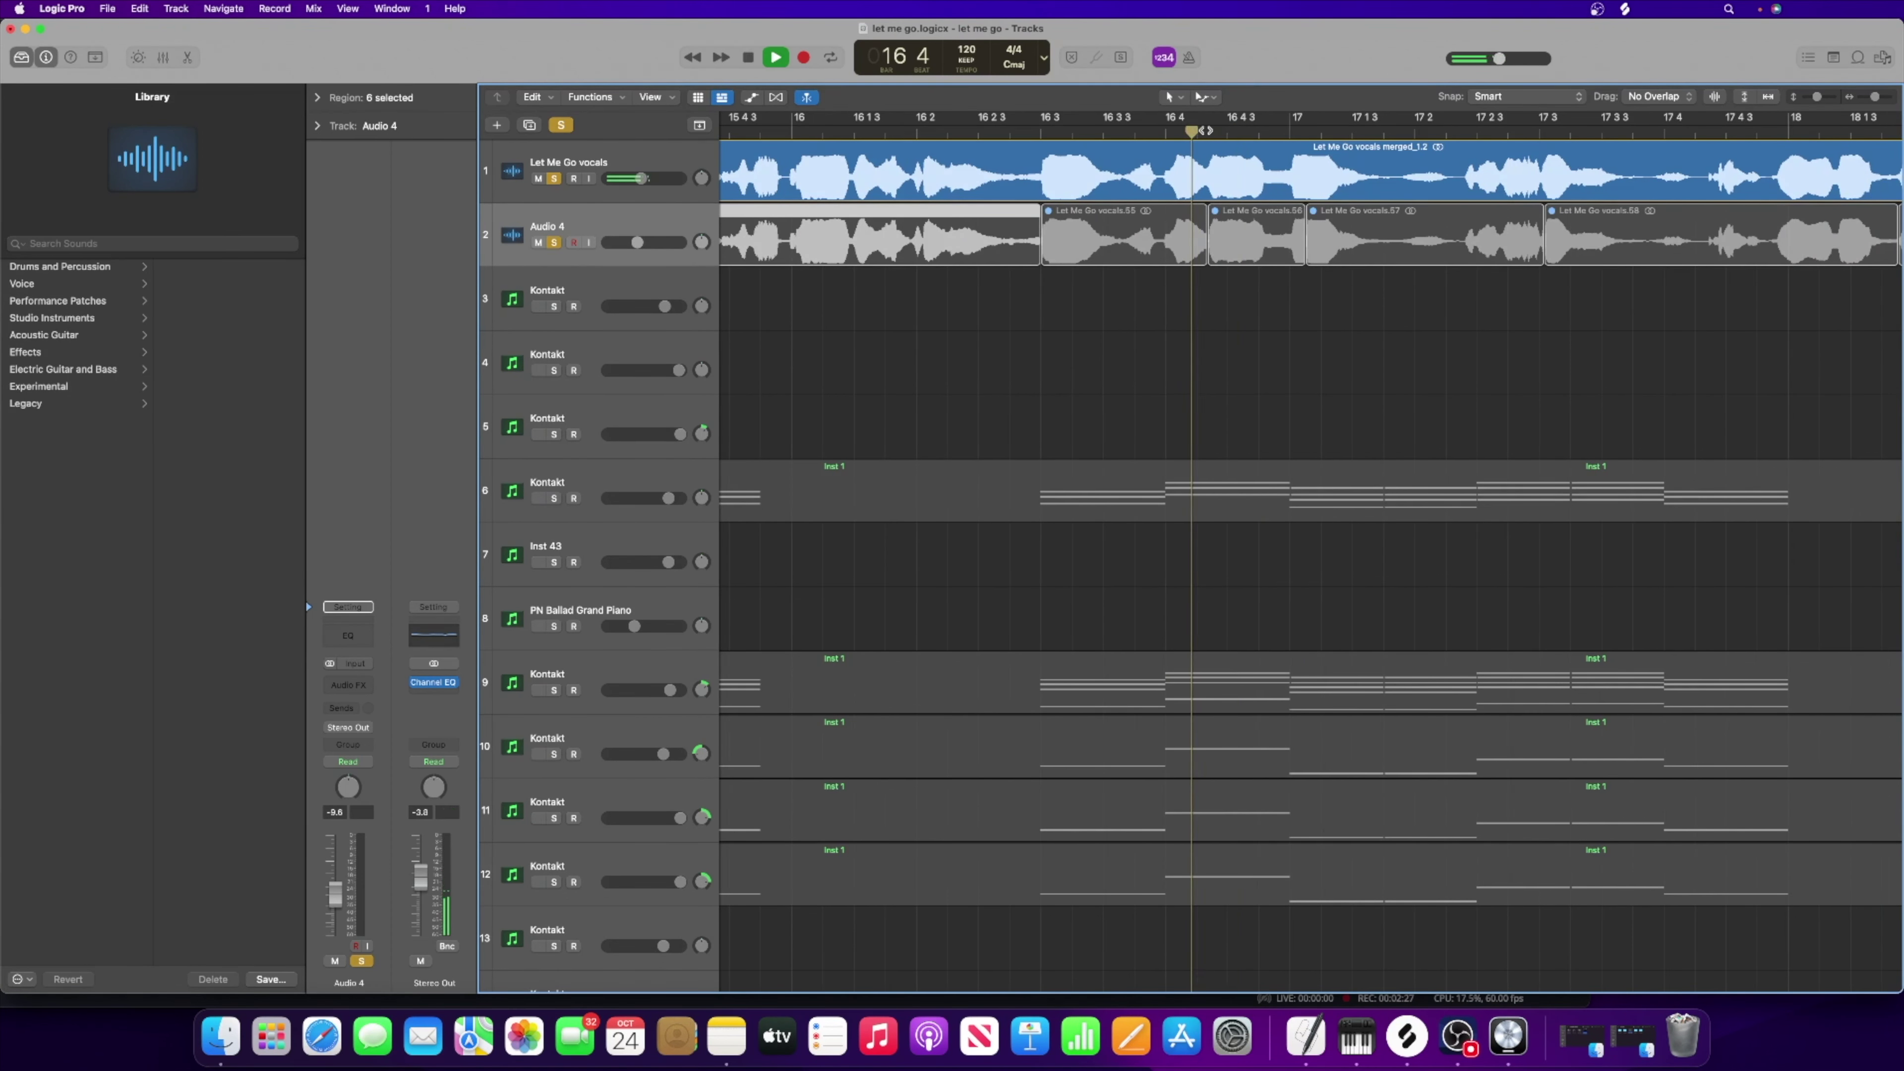
key("space")
Step: Select all the chopped vocal regions on the Audio 4 track, from bar 13 to bar 29
scroll(1204, 130, "right", 5)
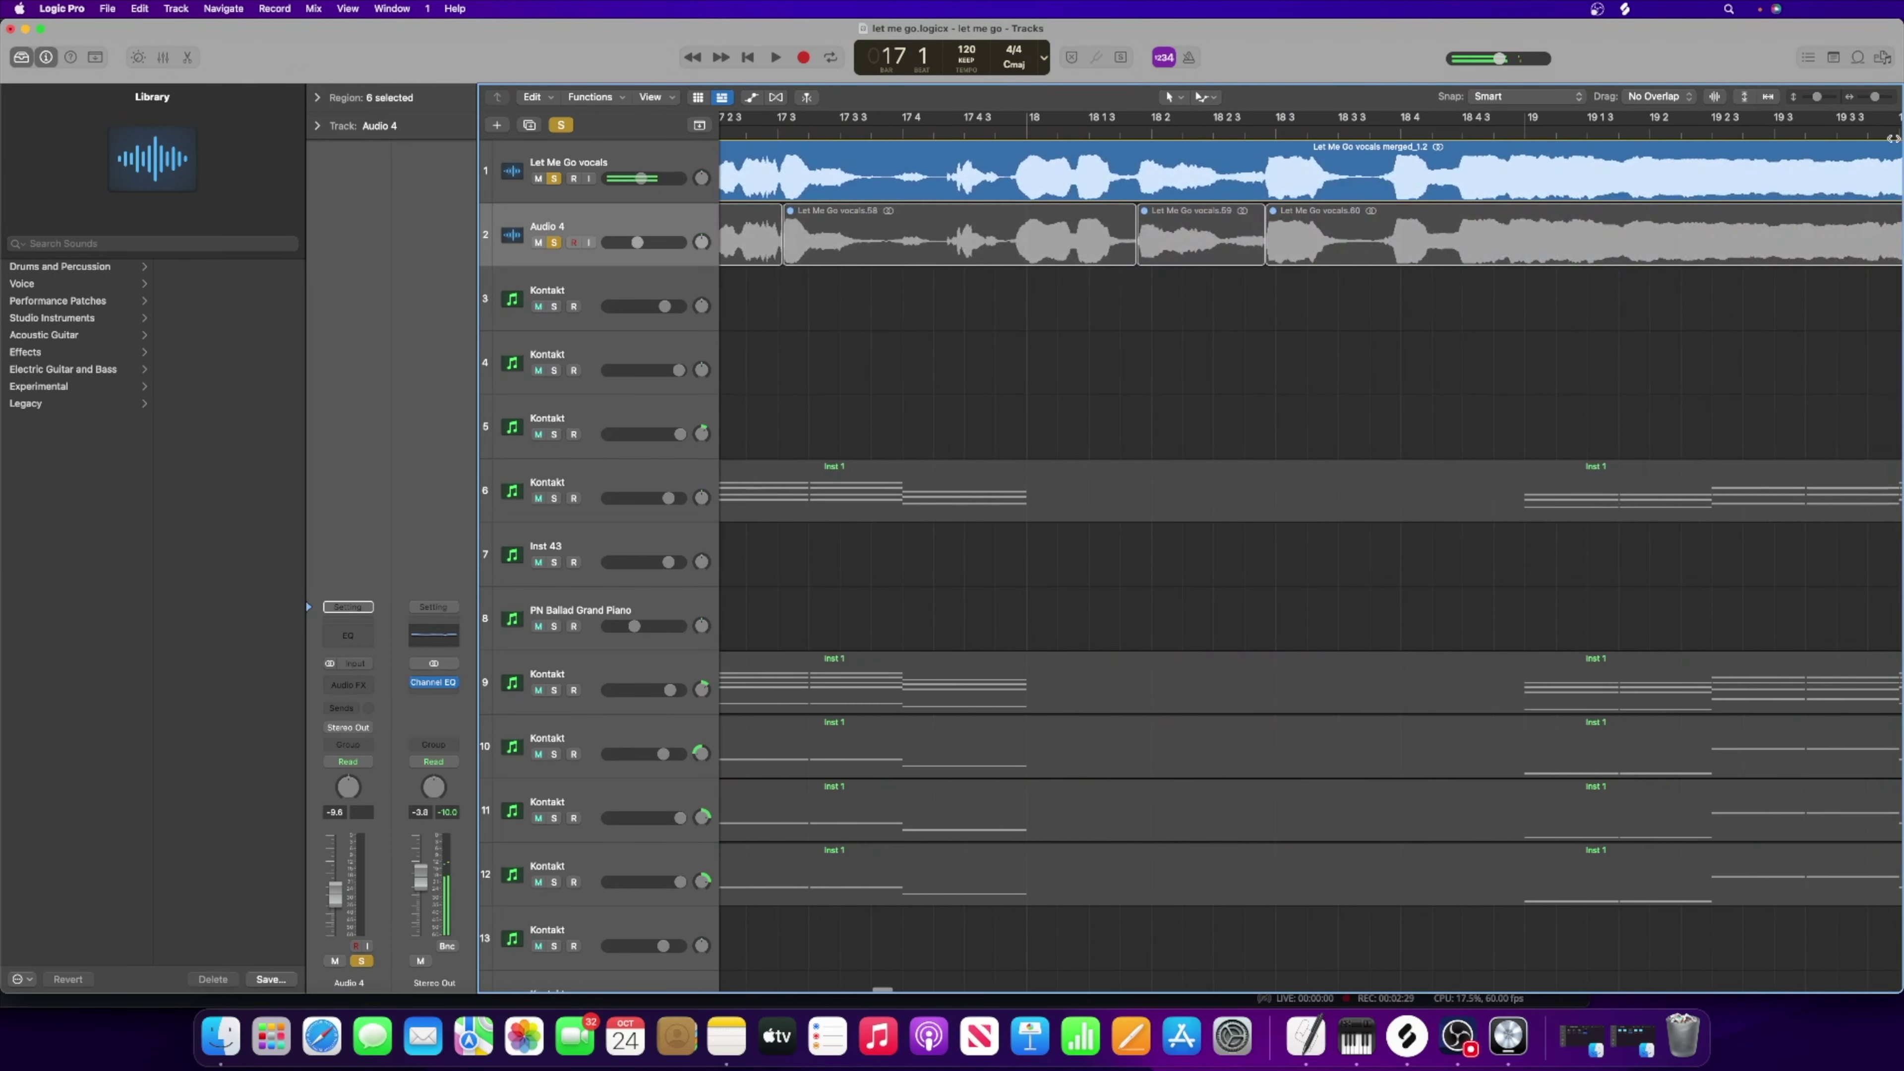
left_click_drag(1874, 98, 1864, 97)
scroll(1240, 334, "left", 6)
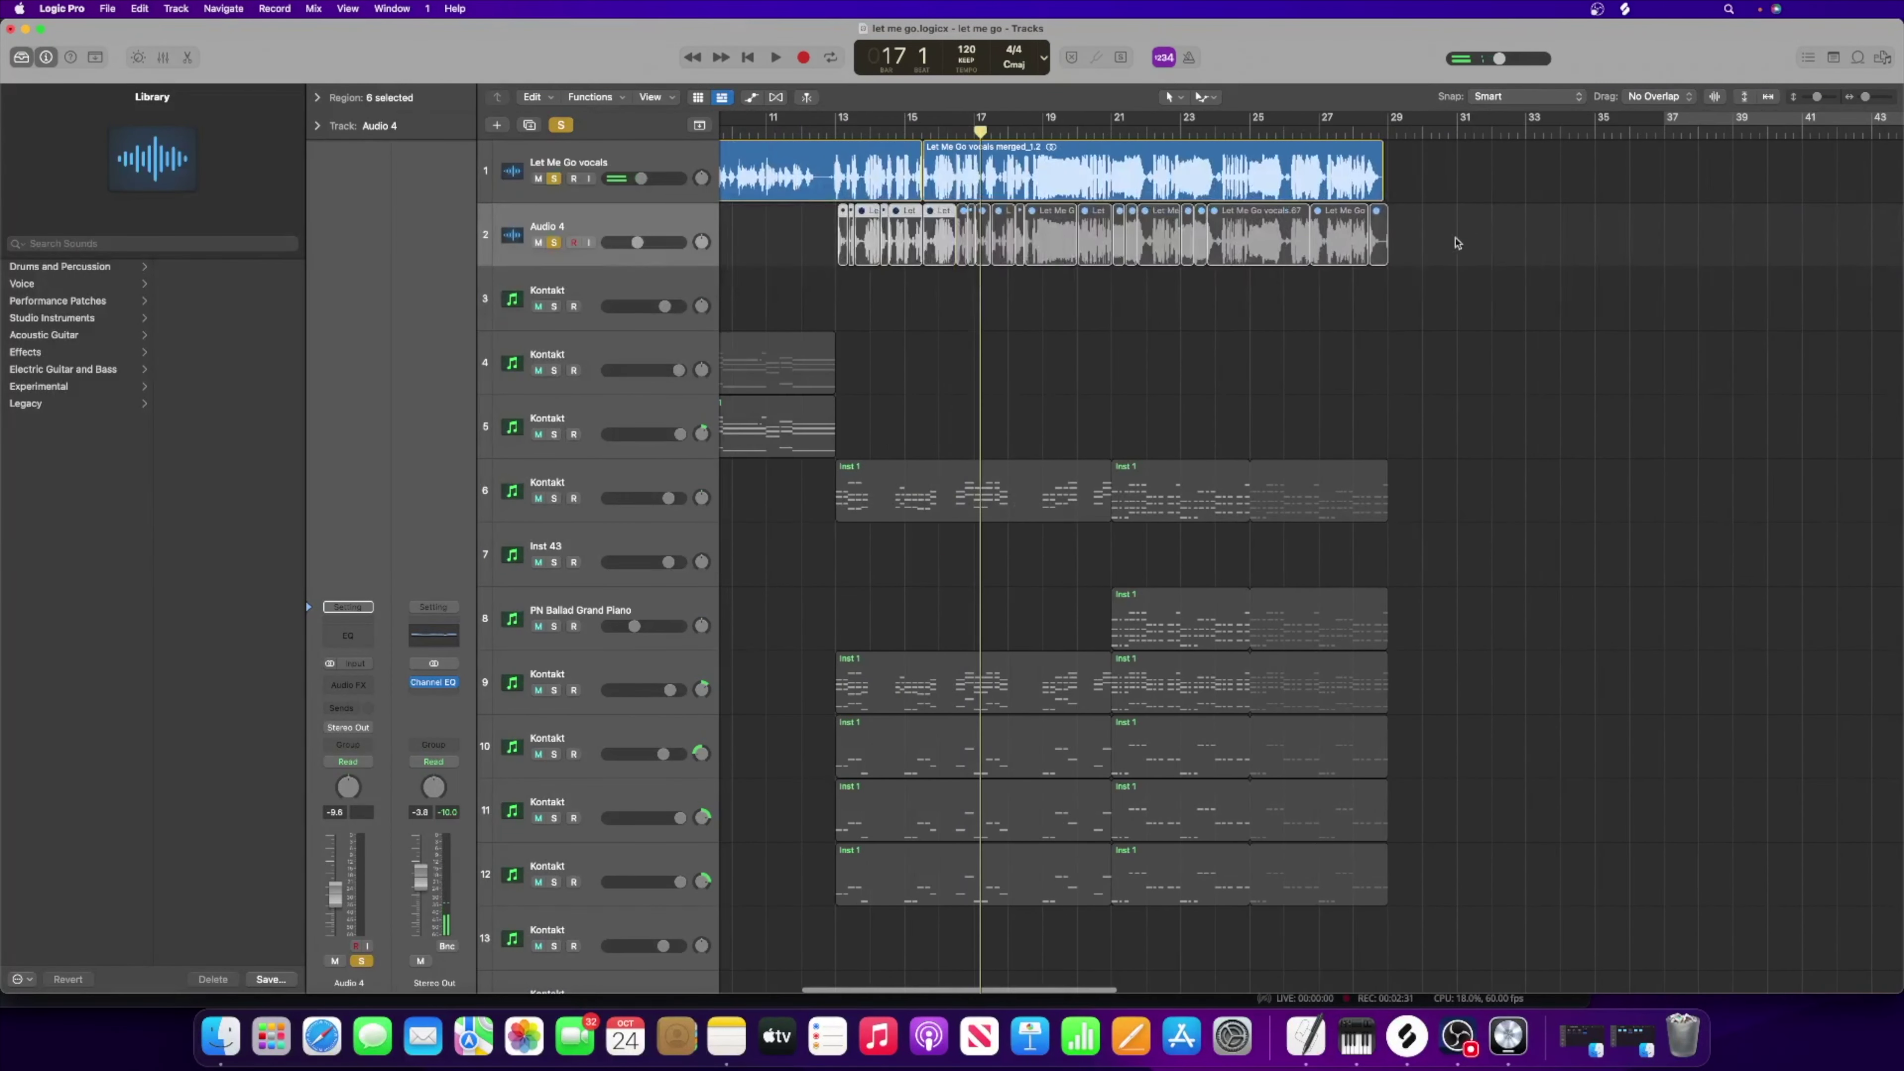
left_click_drag(1475, 233, 757, 257)
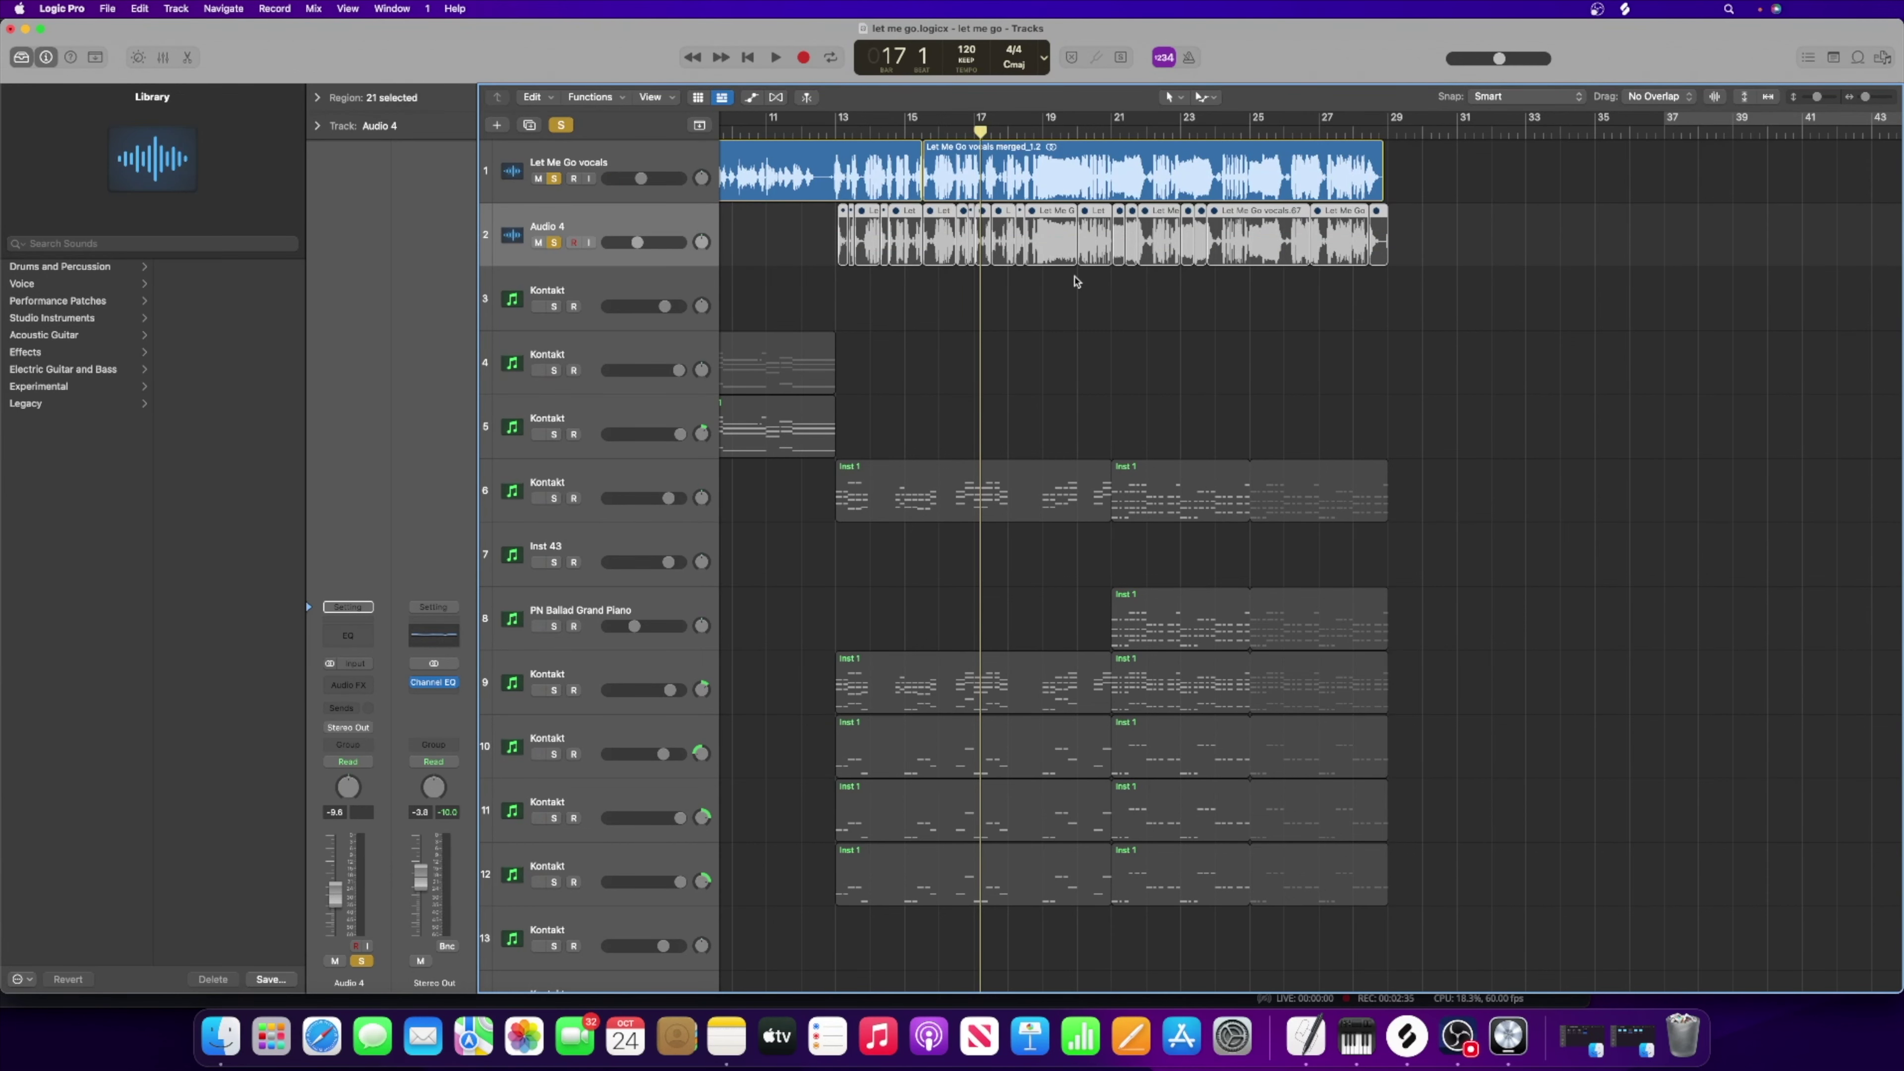
Step: Show the Convert to New Sampler Track command for the chopped regions on Audio 4, without applying it
left_click(1869, 100)
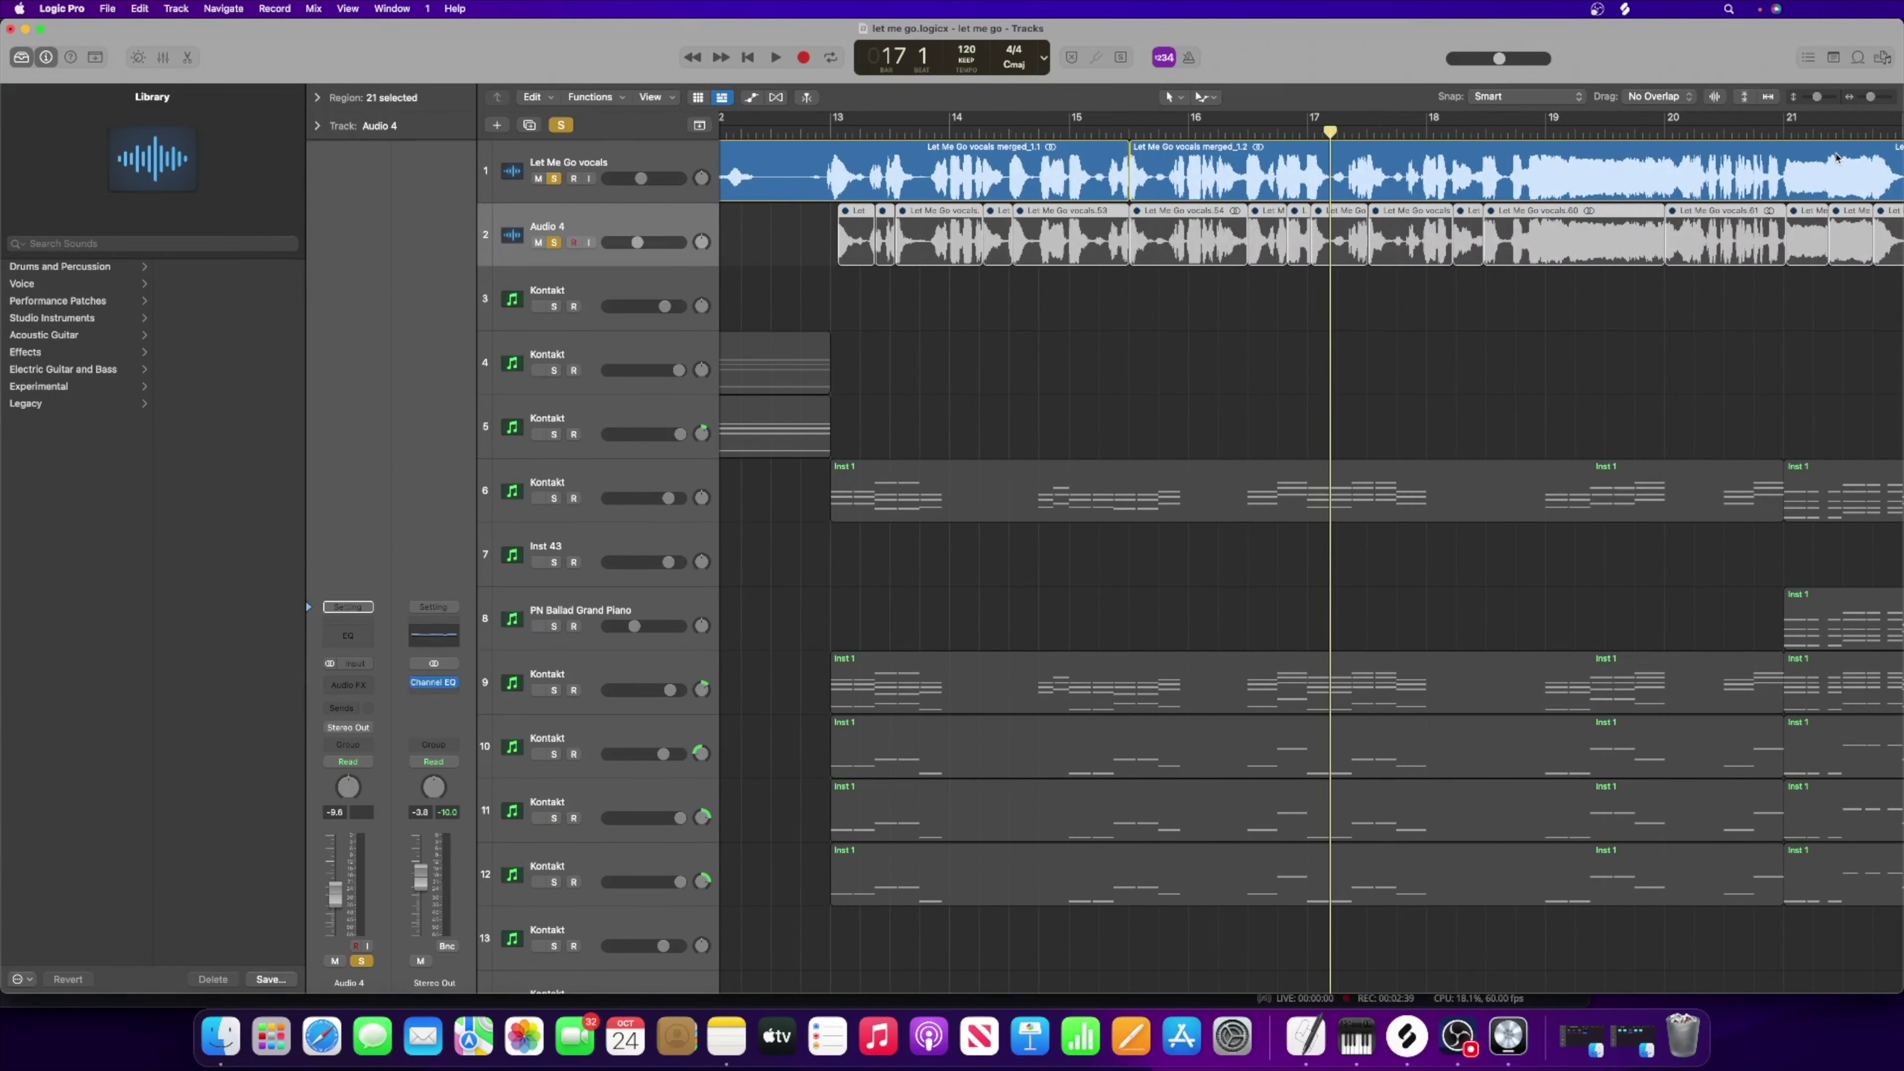
scroll(1836, 158, "right", 5)
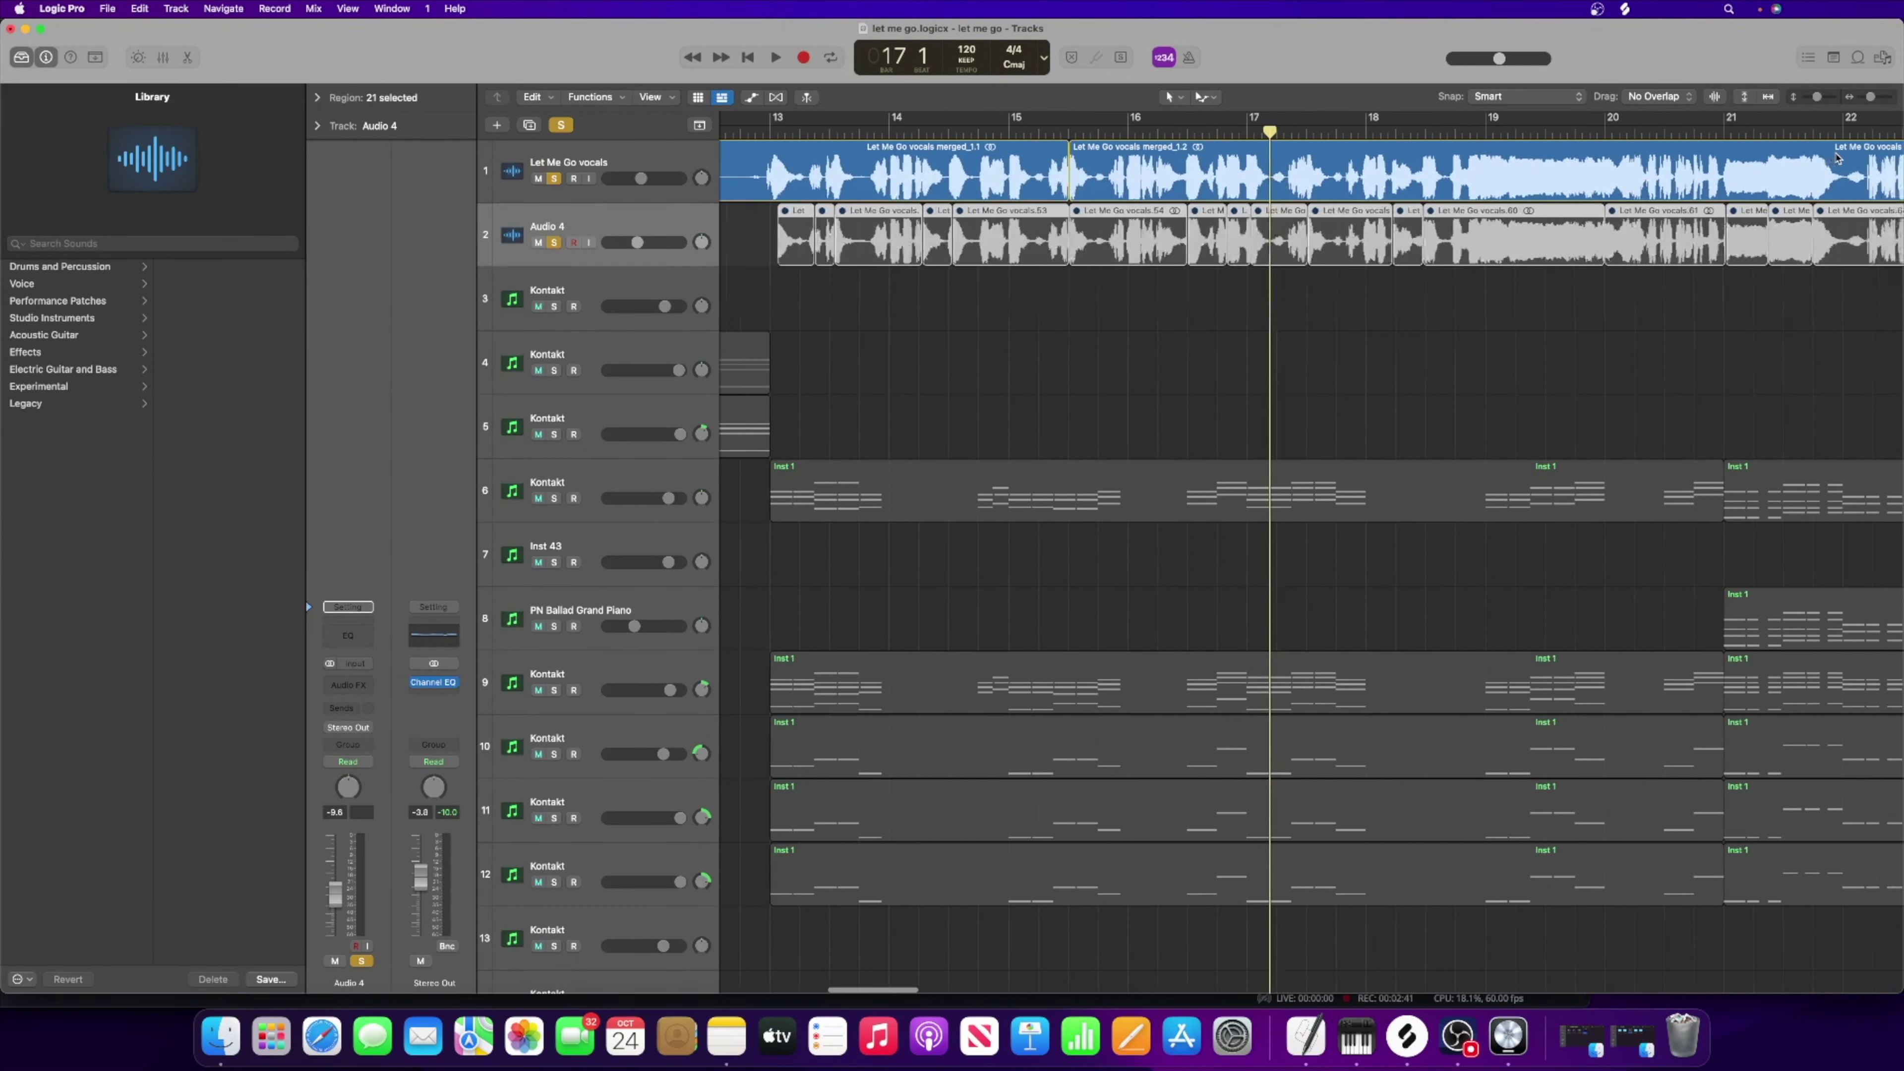
left_click_drag(1872, 98, 1867, 98)
left_click_drag(1725, 235, 763, 283)
scroll(876, 259, "left", 3)
right_click(873, 212)
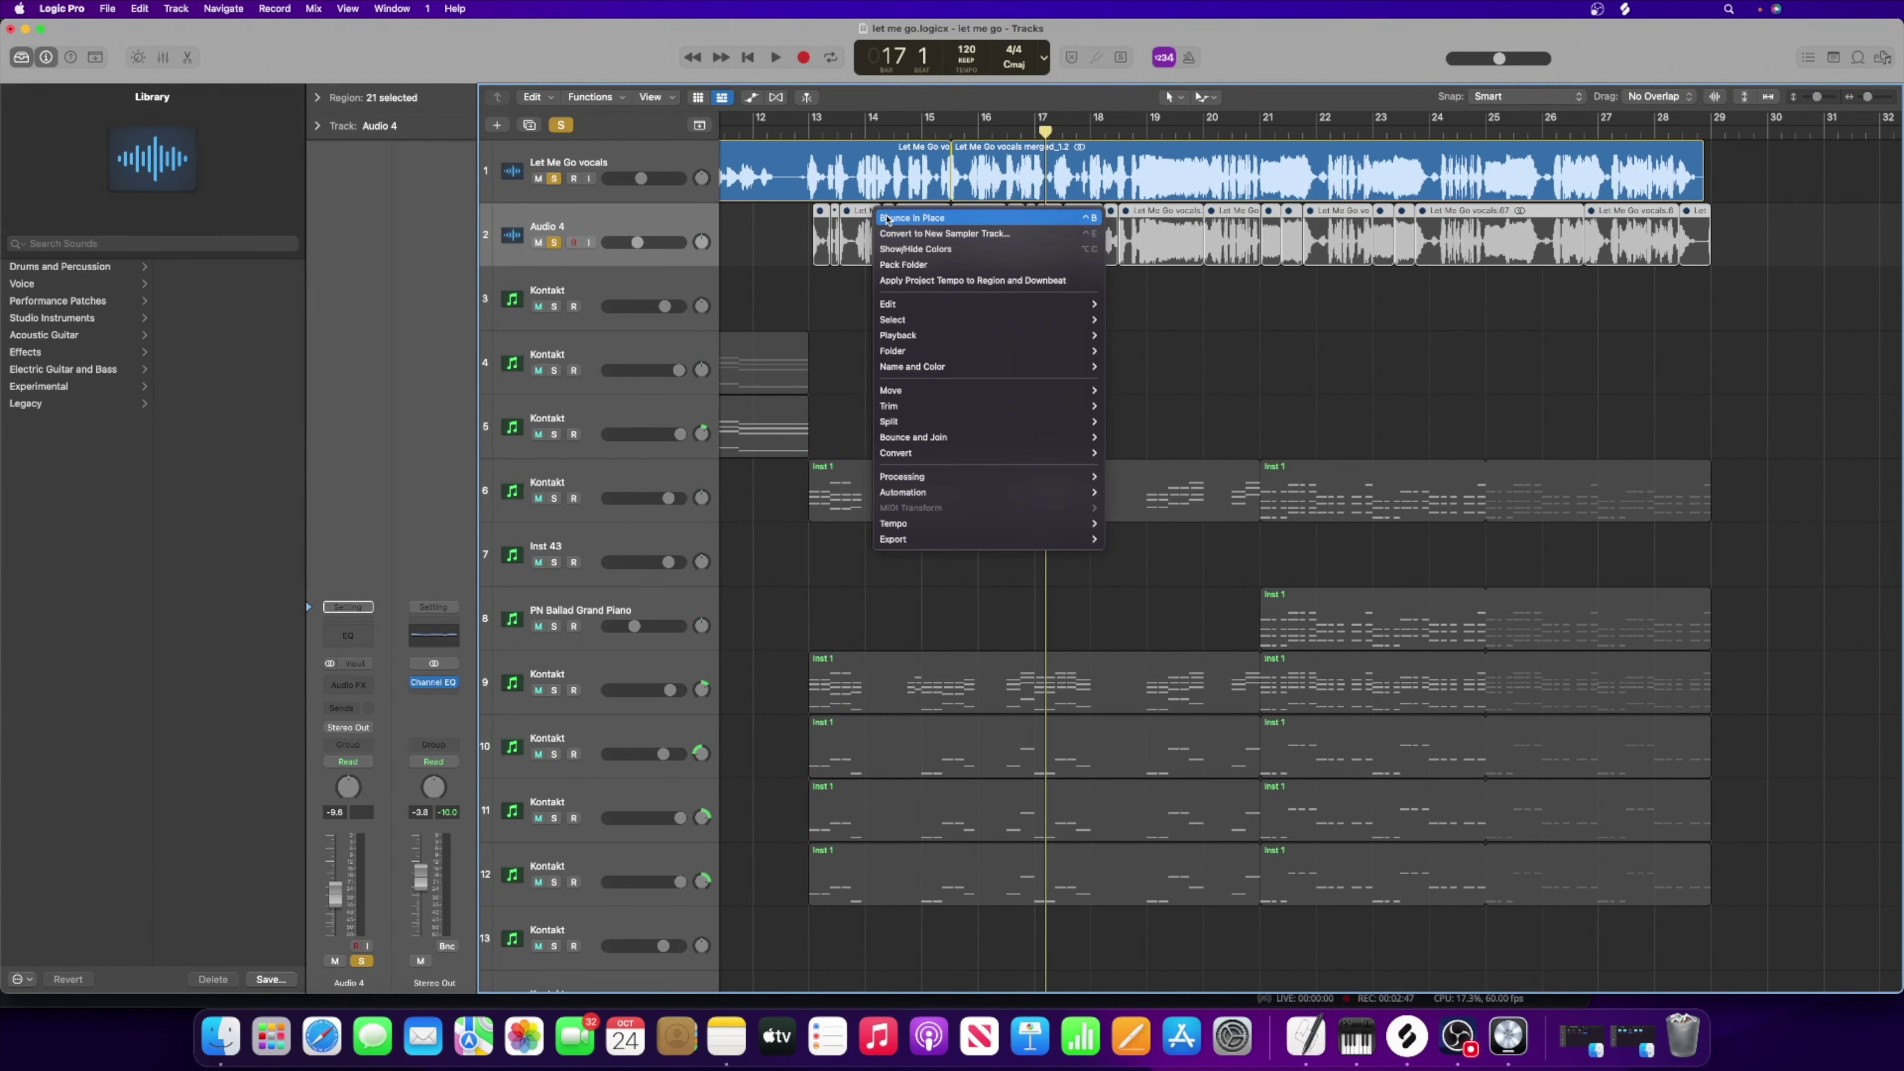
mouse_move(937, 454)
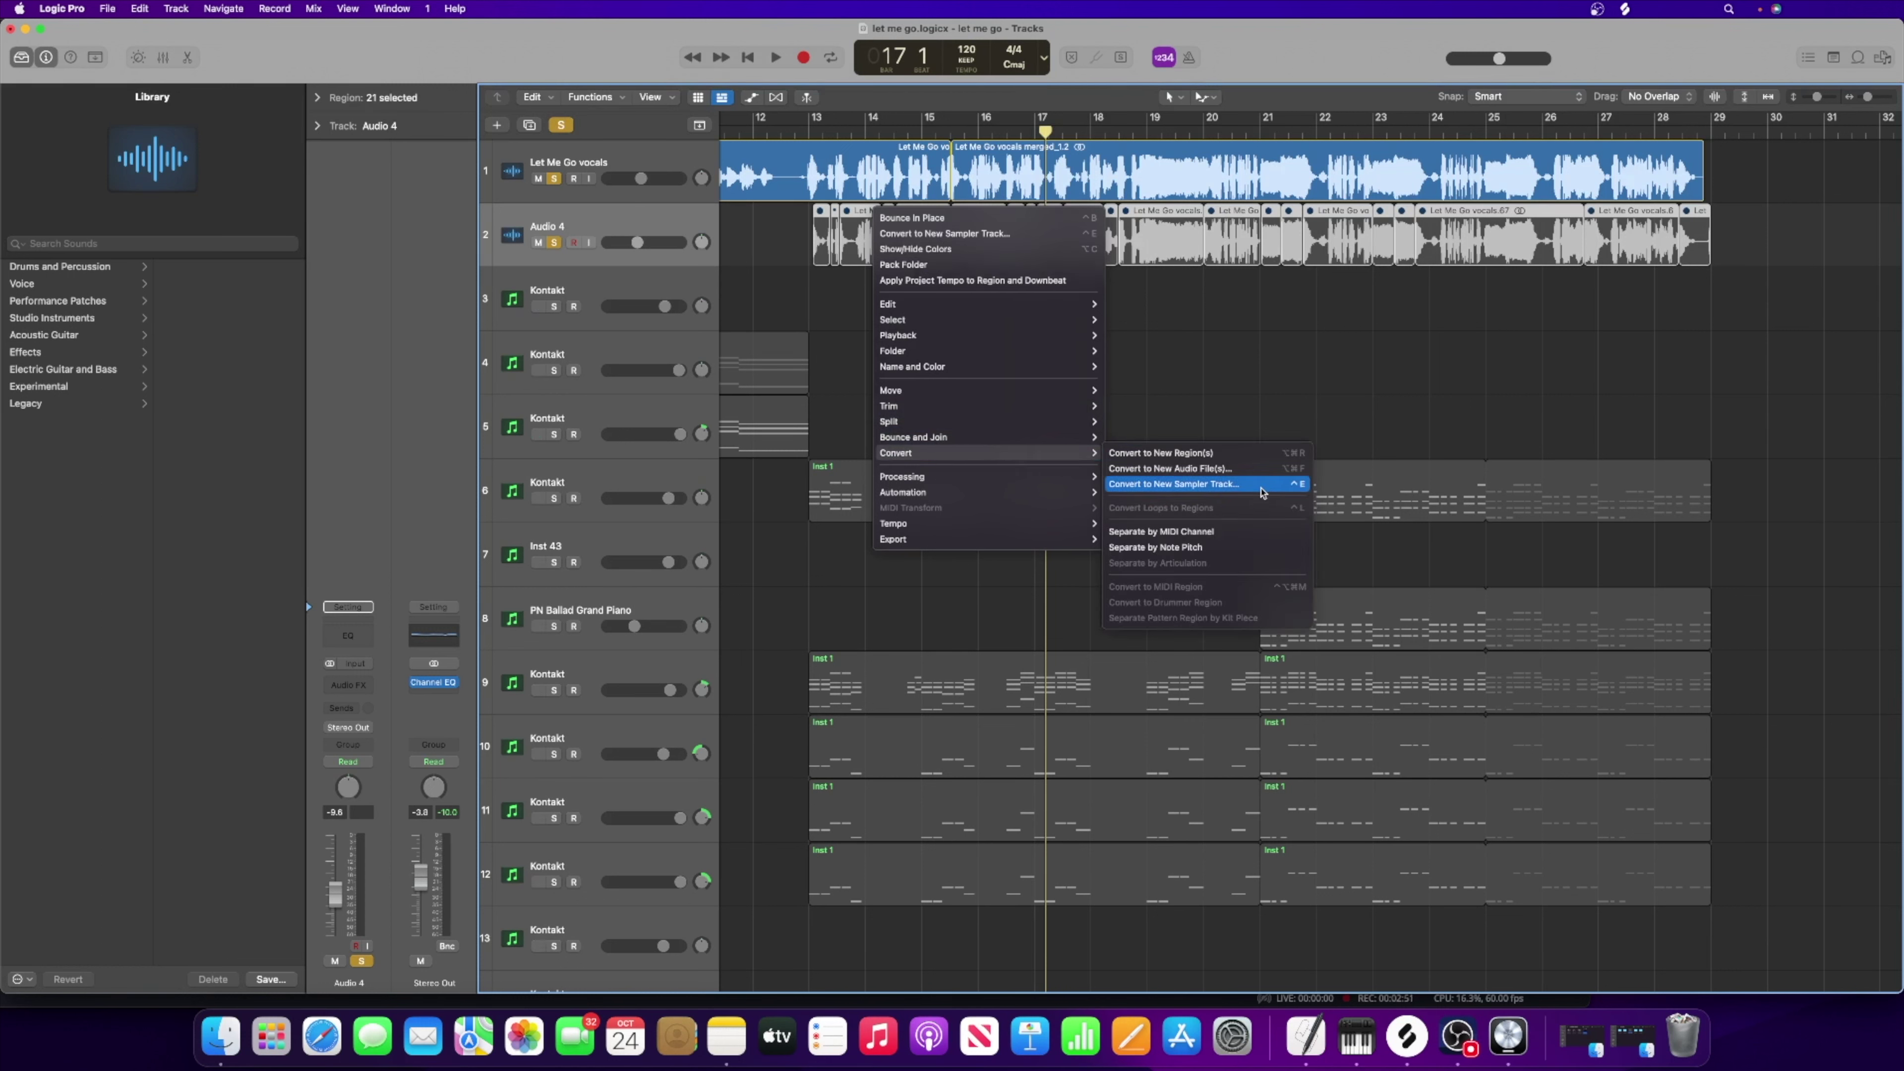
left_click(1391, 361)
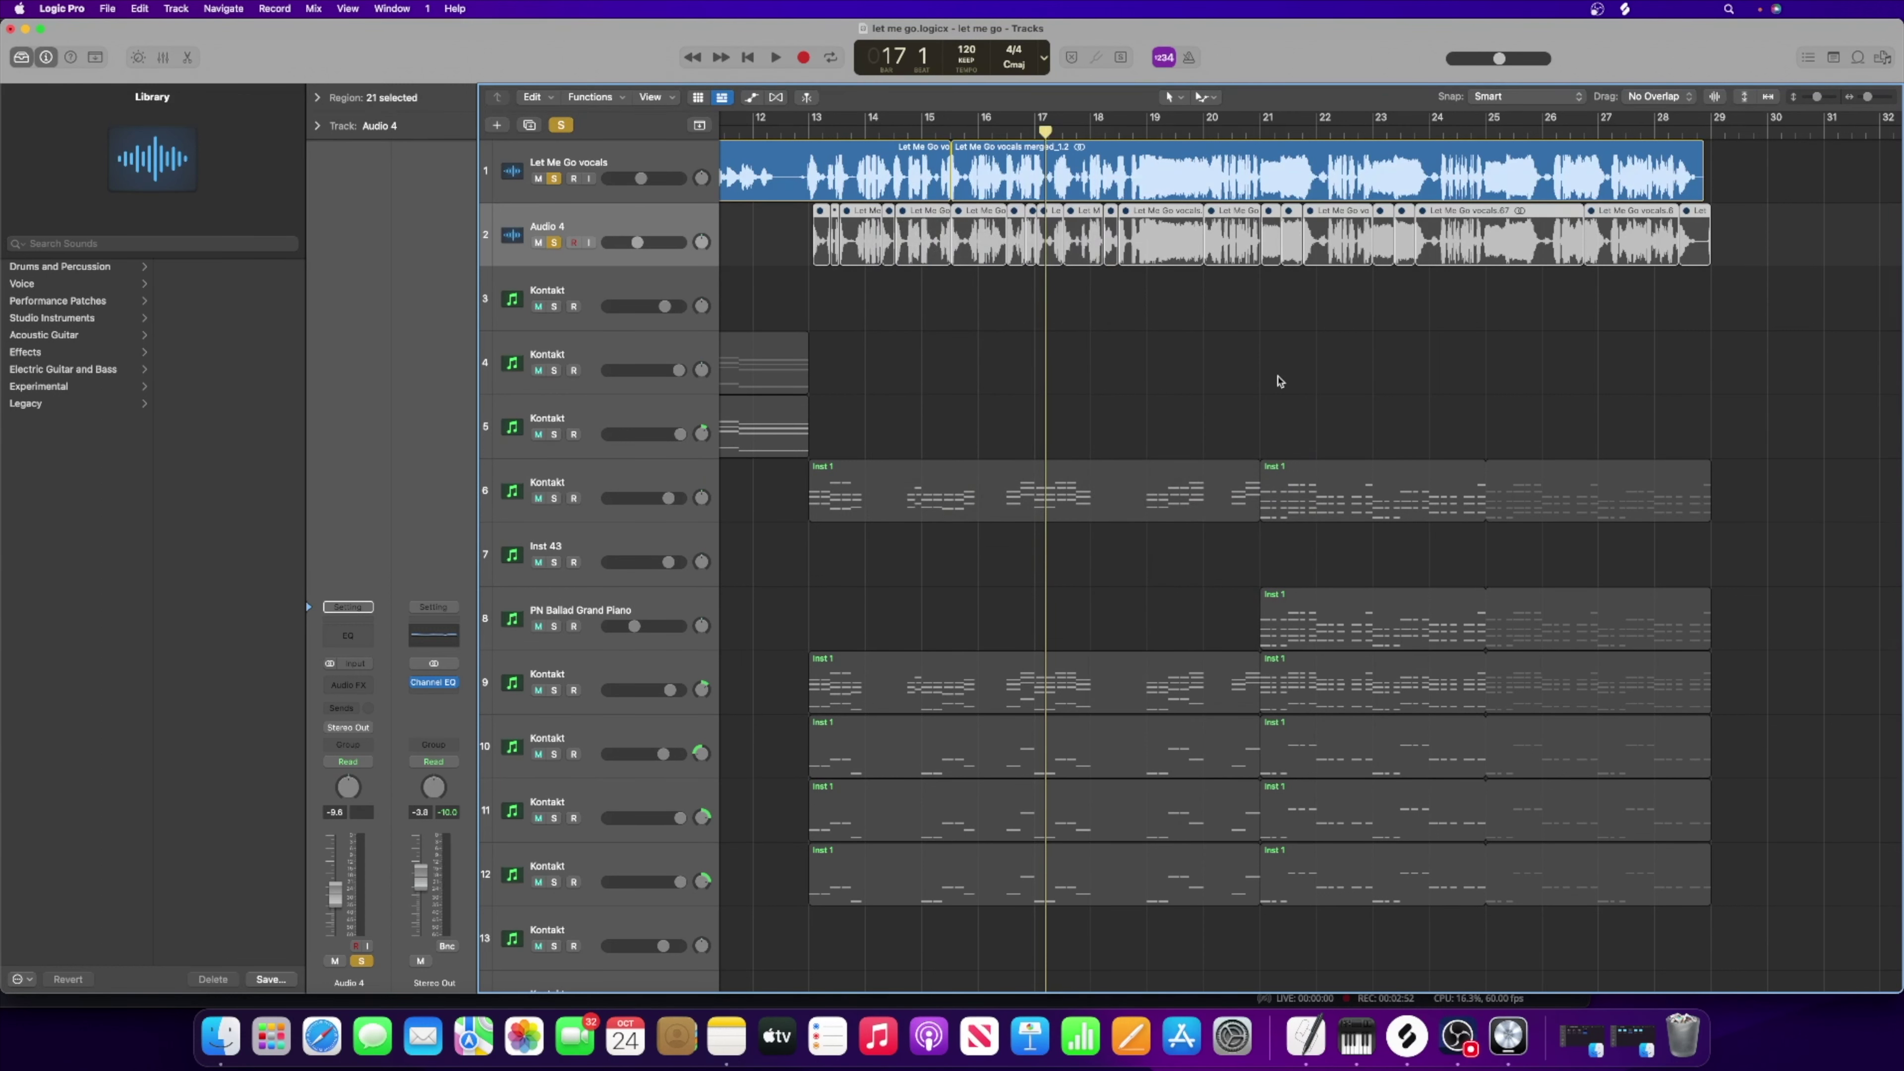
left_click_drag(783, 238, 1857, 298)
Step: Solo only sampler track 40 among the Let Me Go vocals tracks and play its chops around bar 38, with bars 37 to 45 cycled
scroll(1813, 334, "down", 15)
scroll(1813, 333, "up", 13)
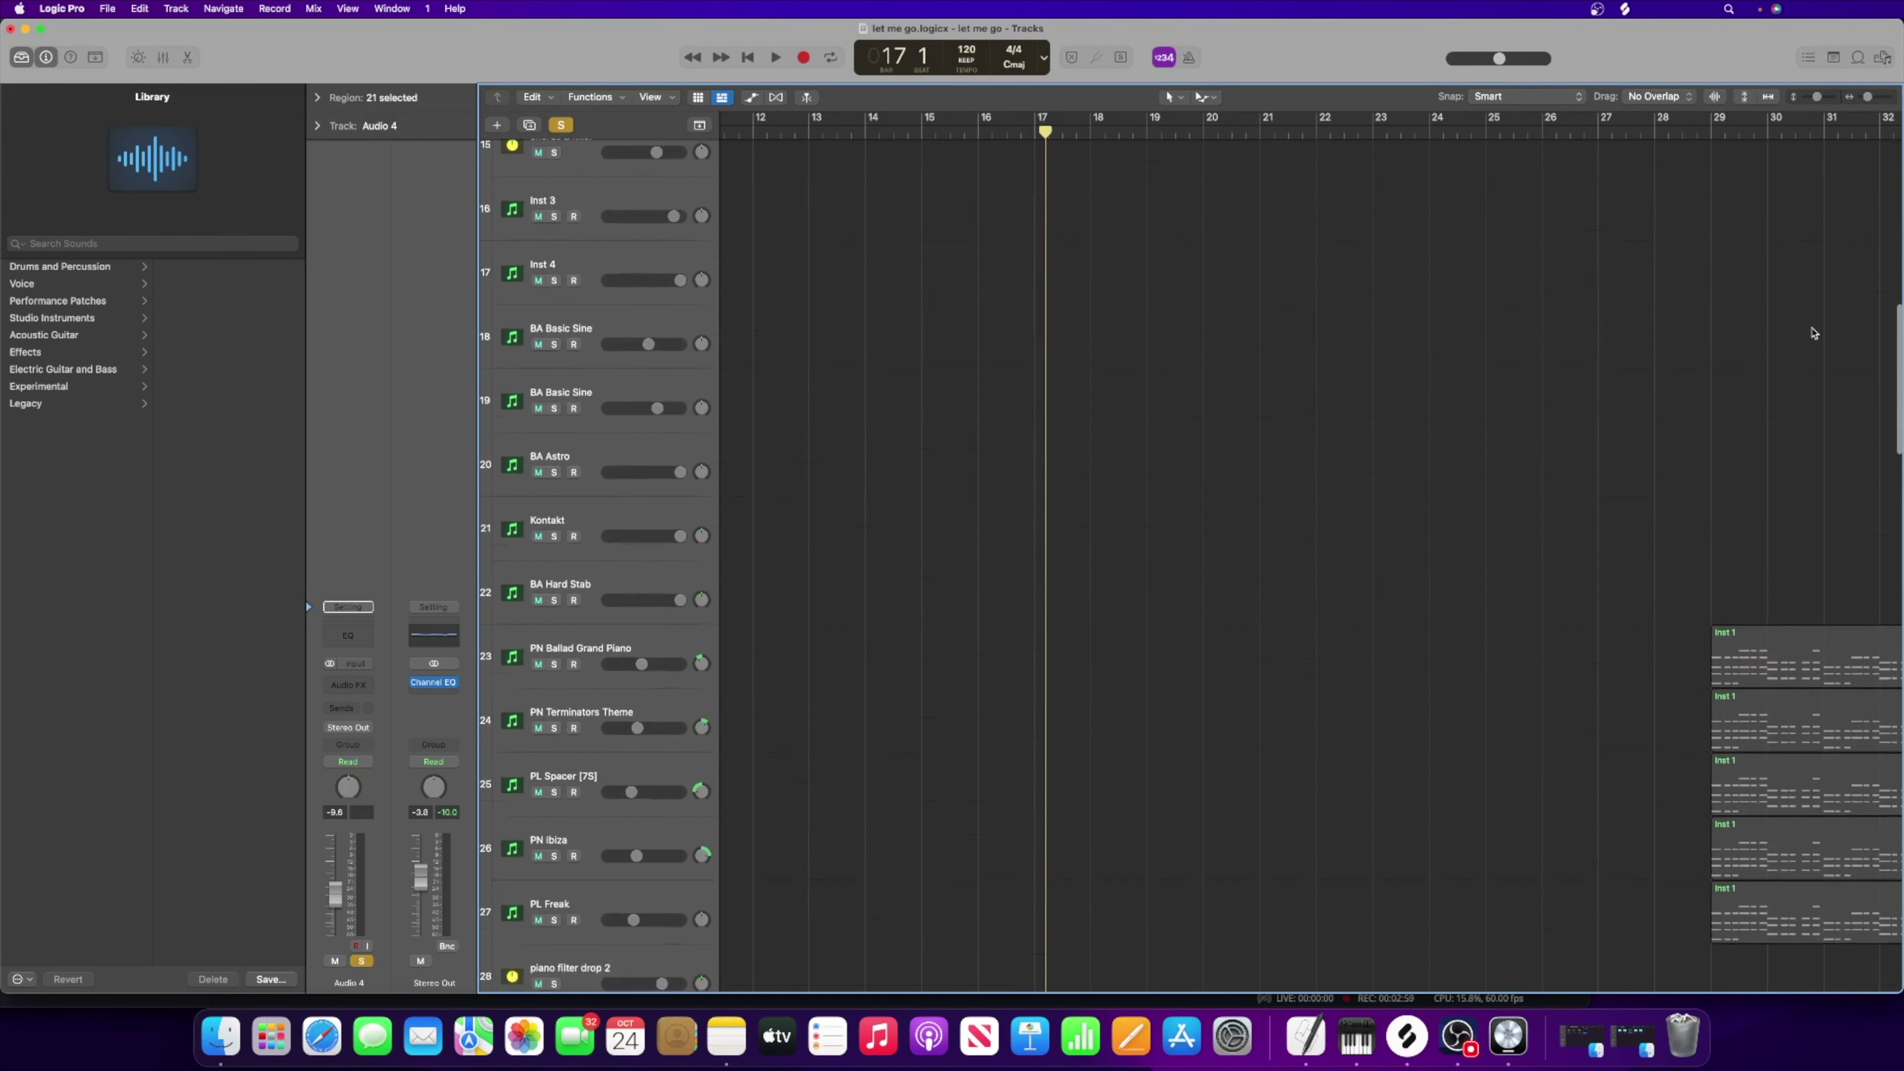
scroll(1274, 285, "up", 3)
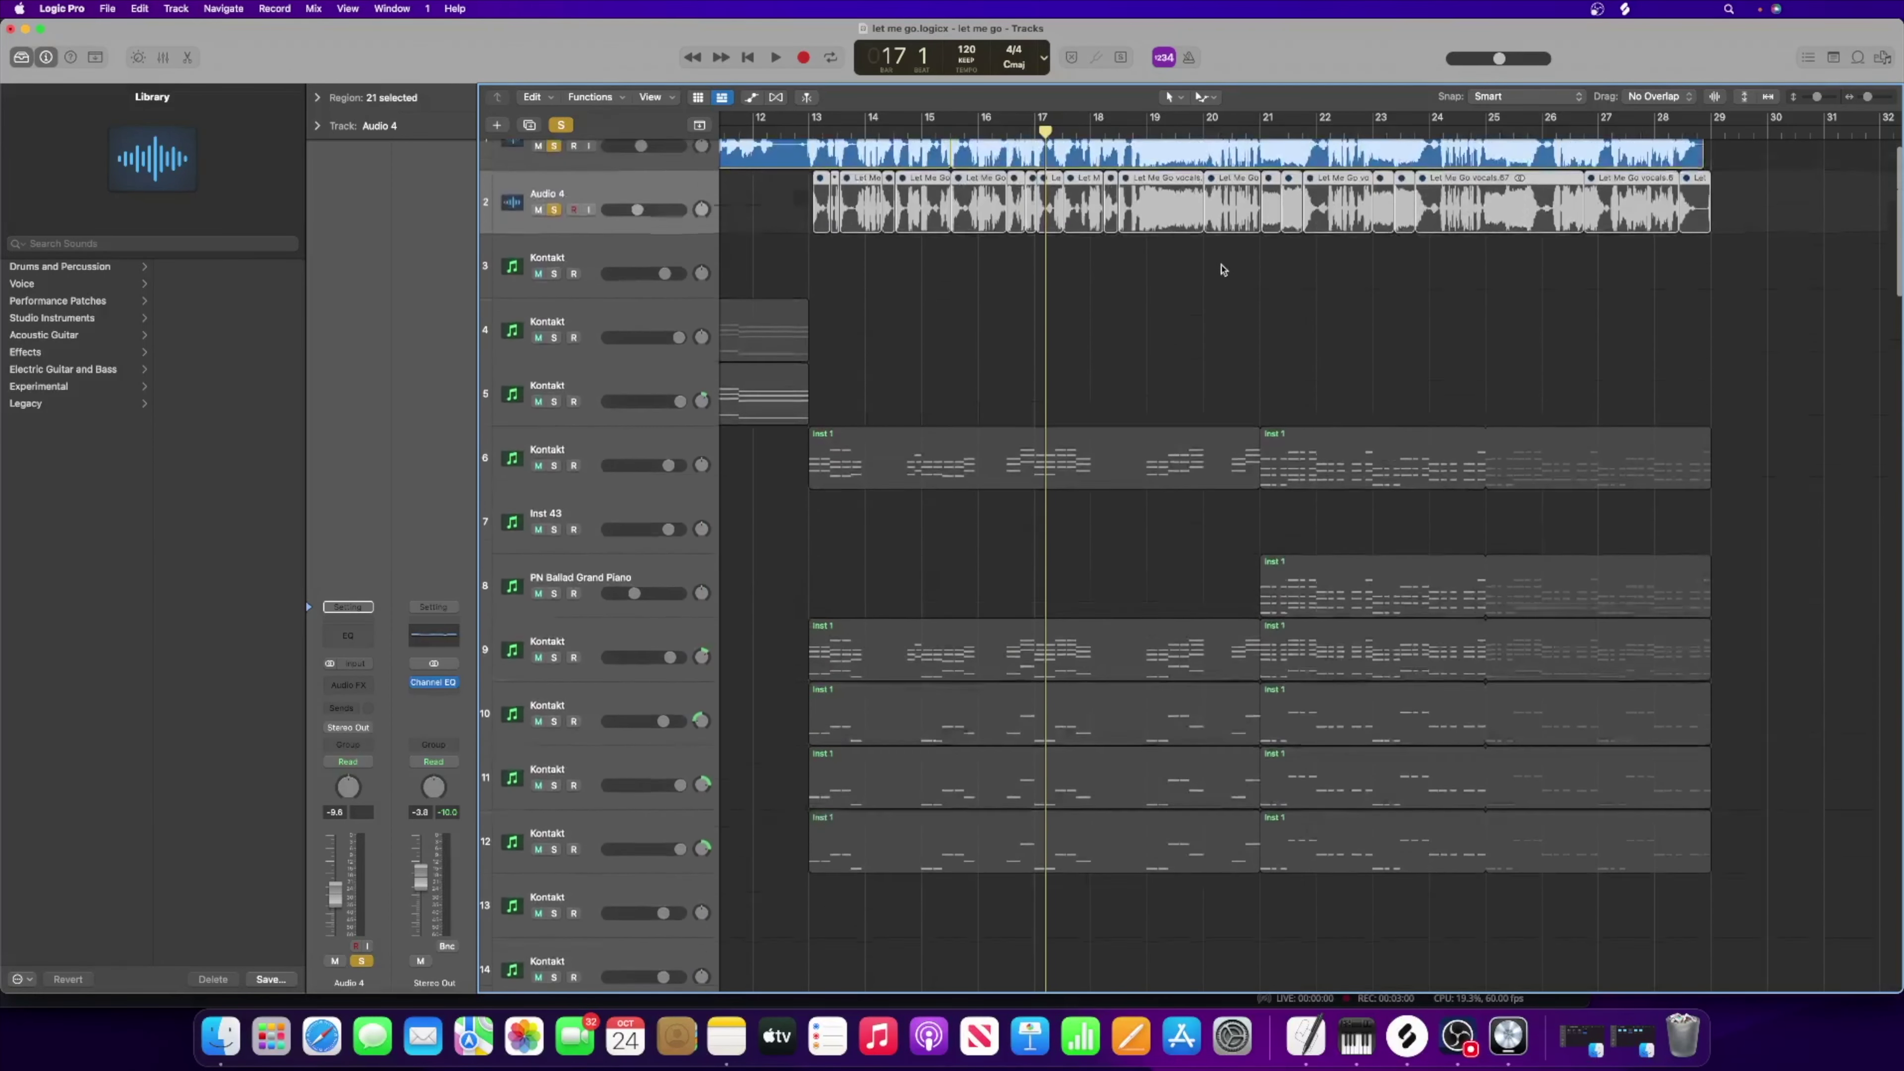
scroll(1314, 278, "down", 20)
scroll(1313, 281, "down", 10)
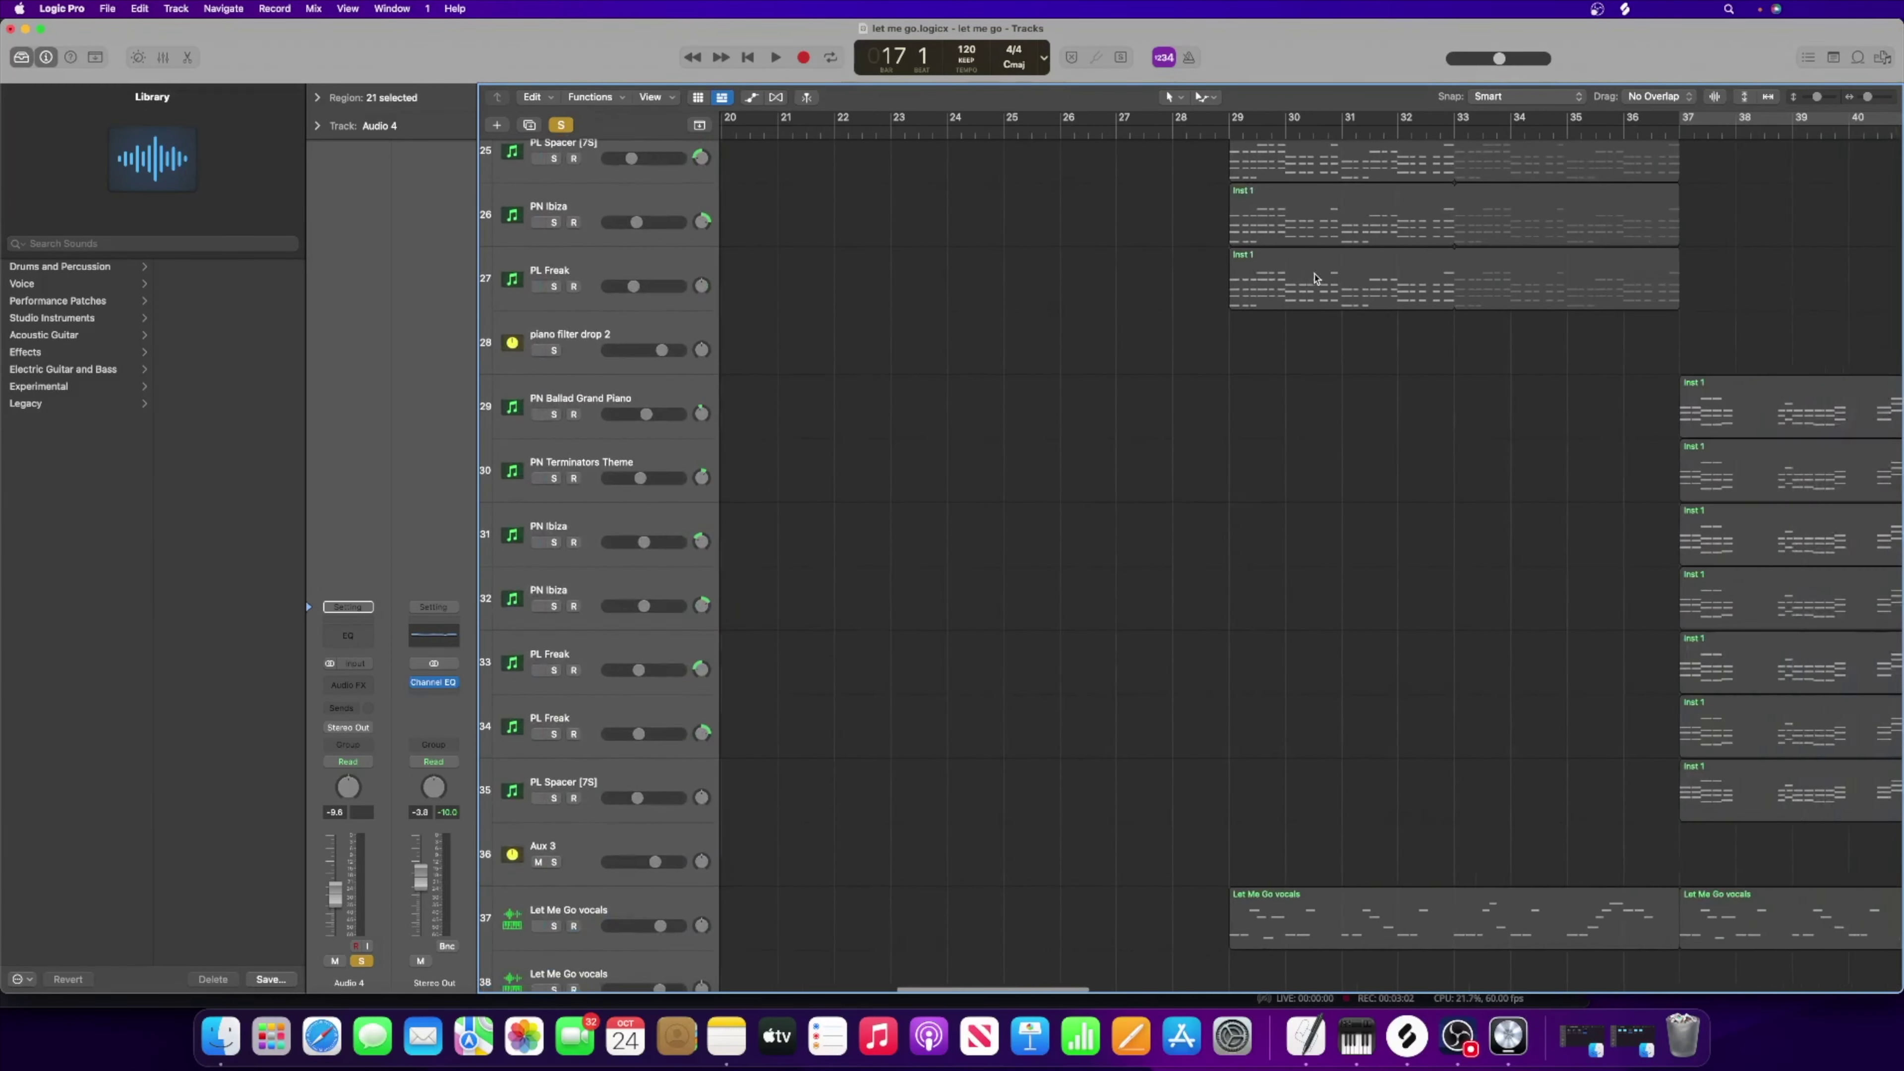
scroll(1314, 284, "right", 10)
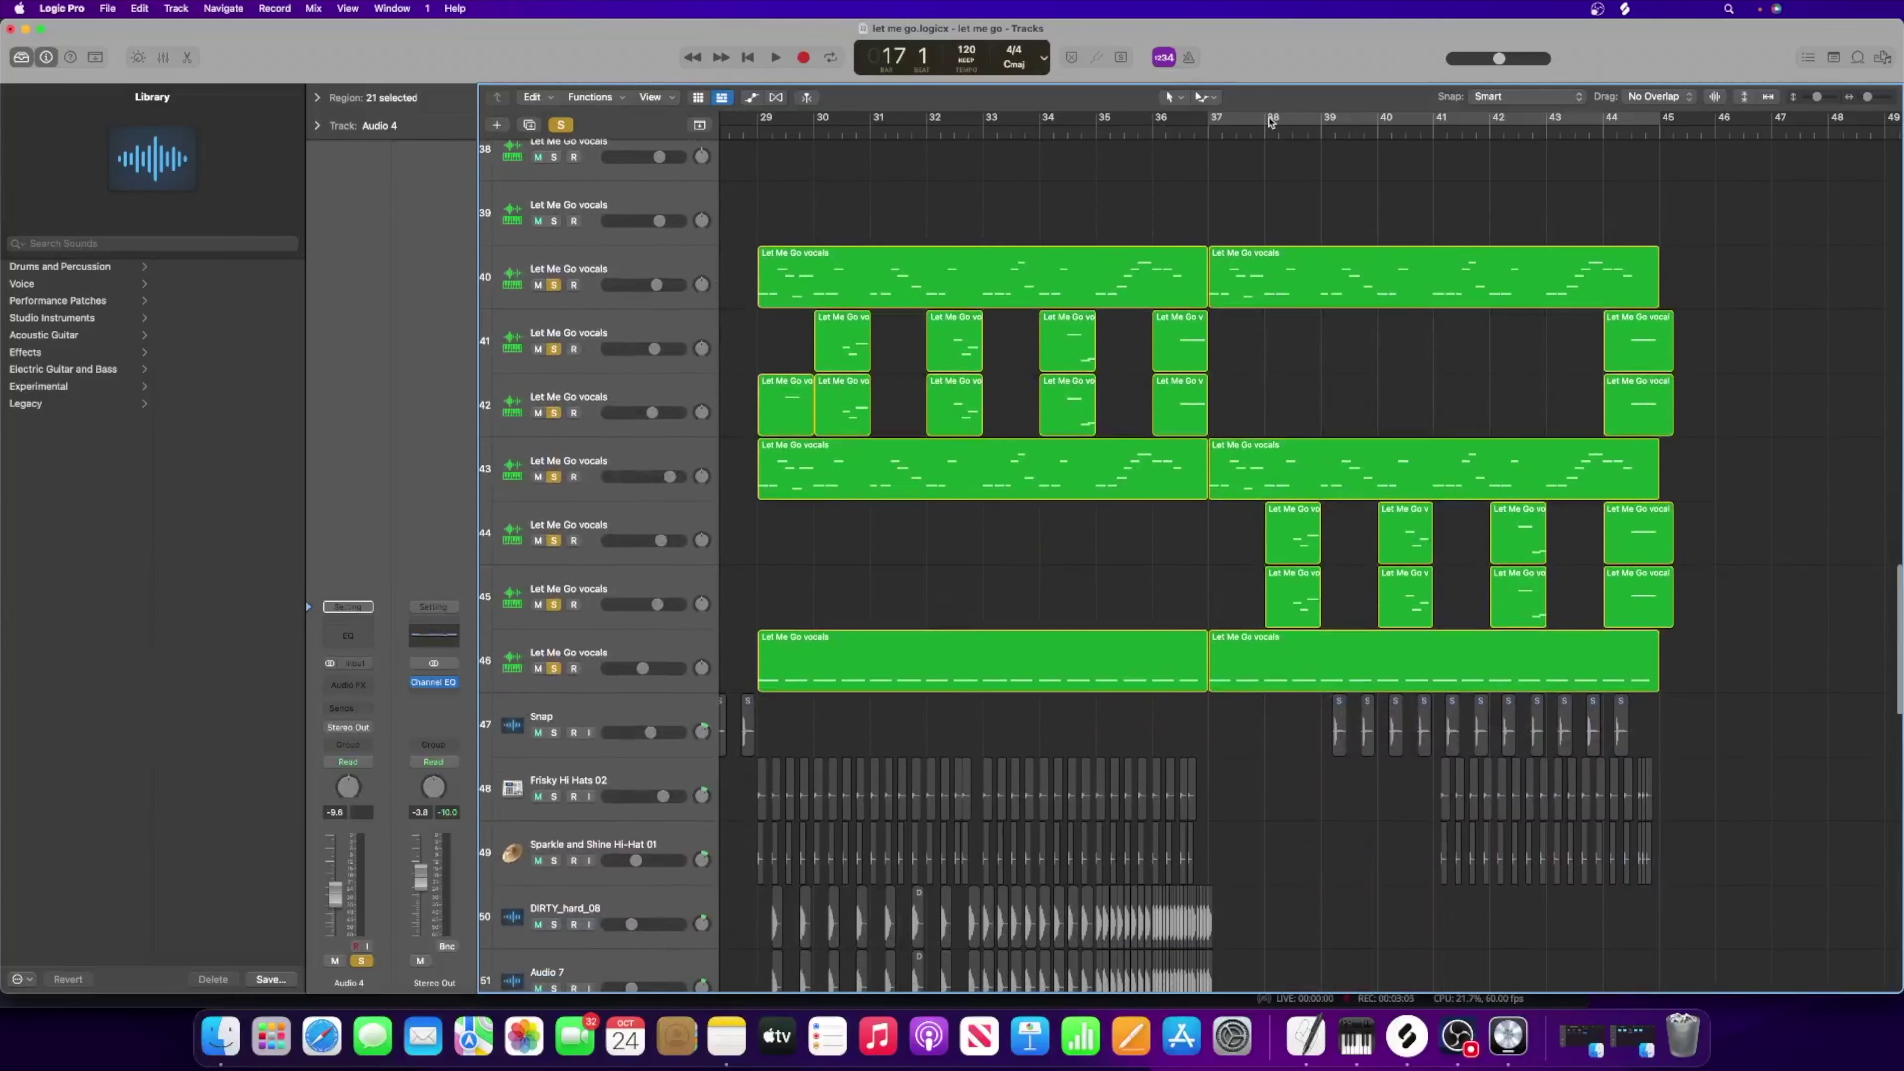
left_click(1271, 120)
left_click_drag(556, 349, 553, 667)
key("space")
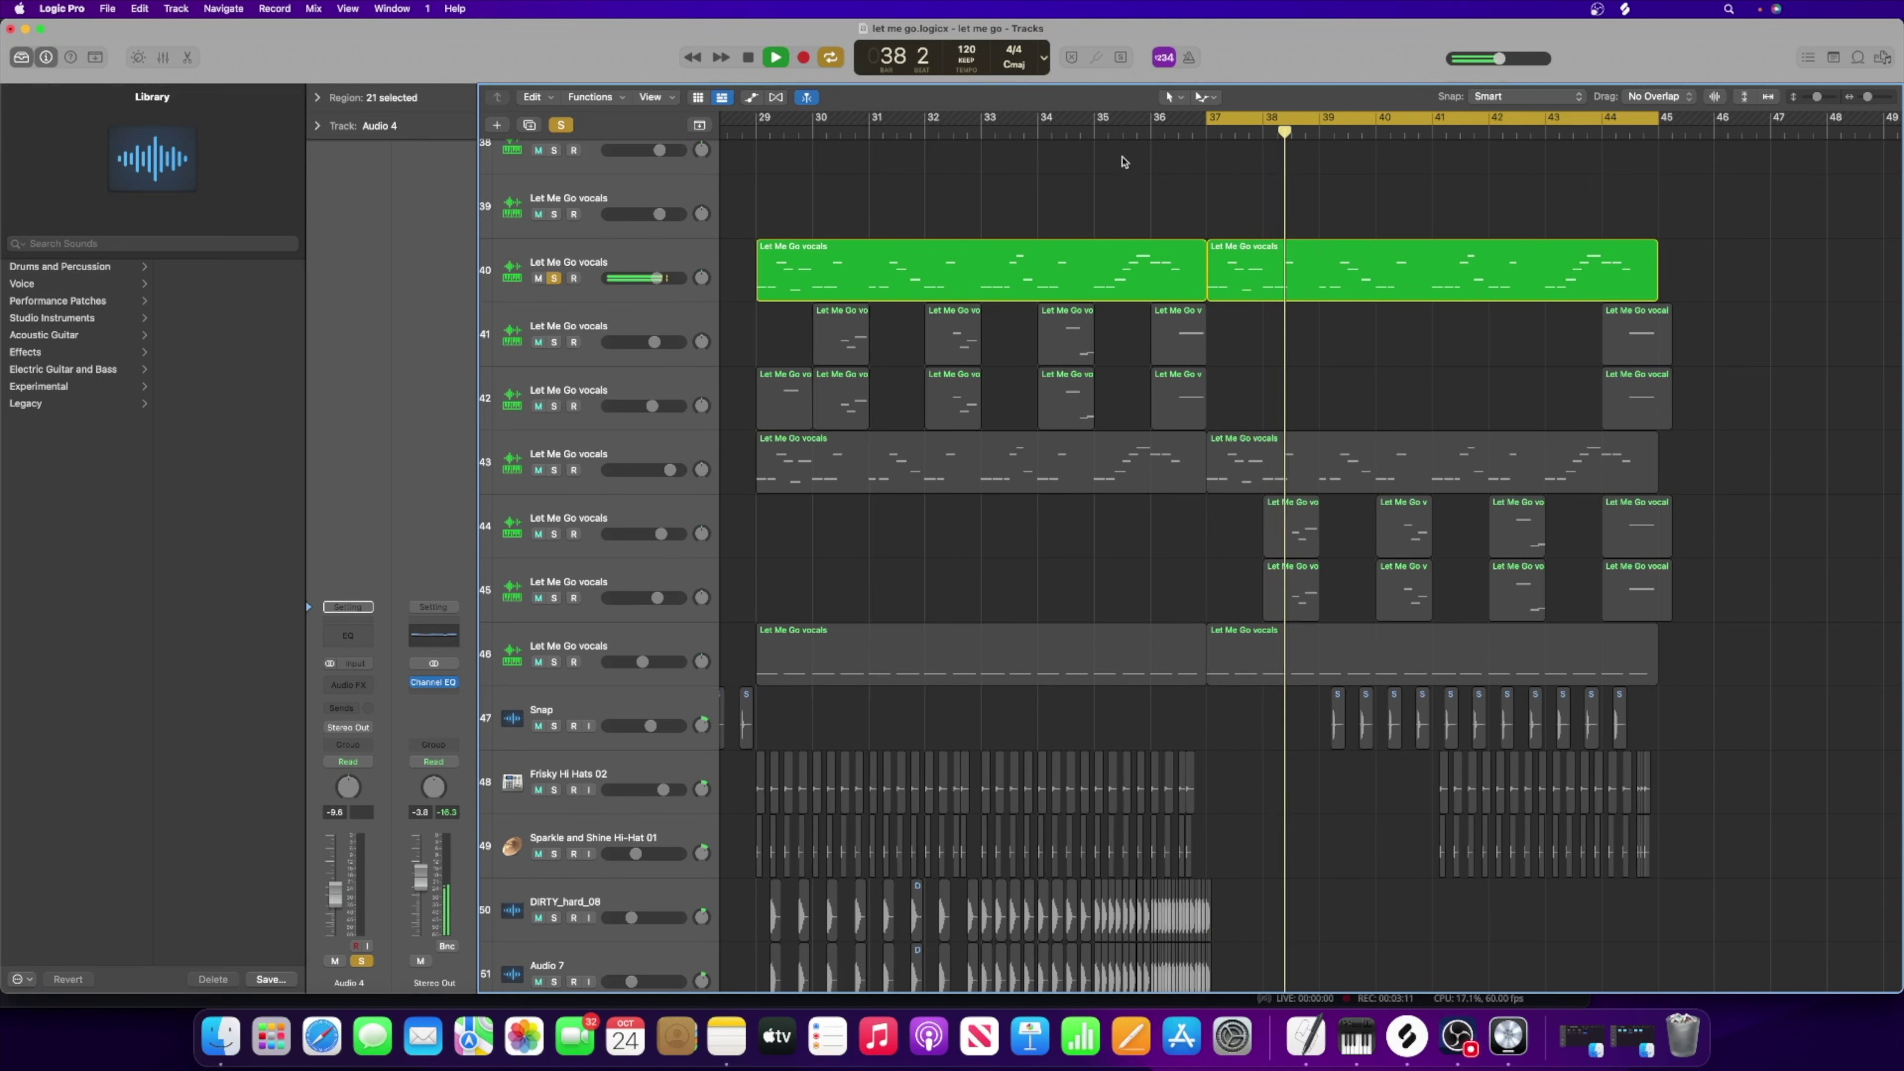
key("space")
Step: Open track 40's region at bar 37 in an enlarged Piano Roll and run through the keys that trigger its vocal chops
double_click(1233, 266)
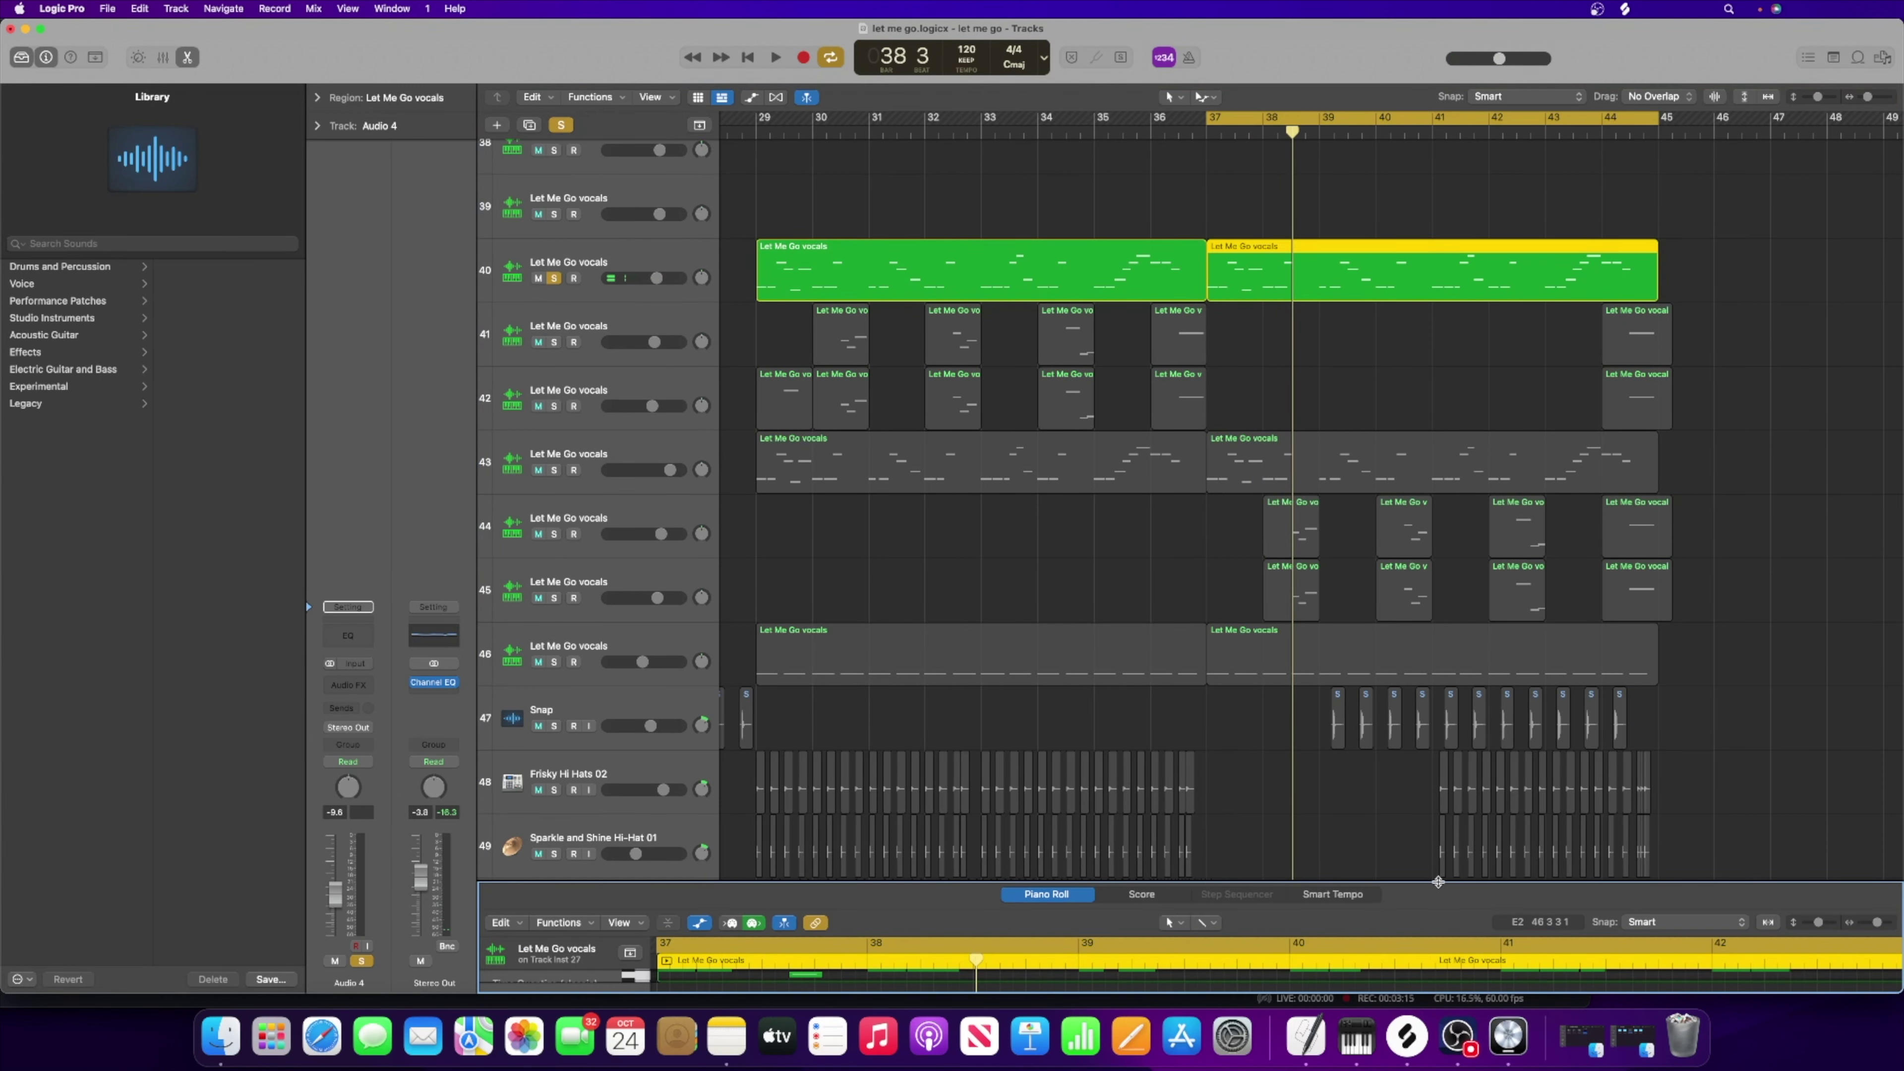
left_click_drag(1440, 885, 1424, 210)
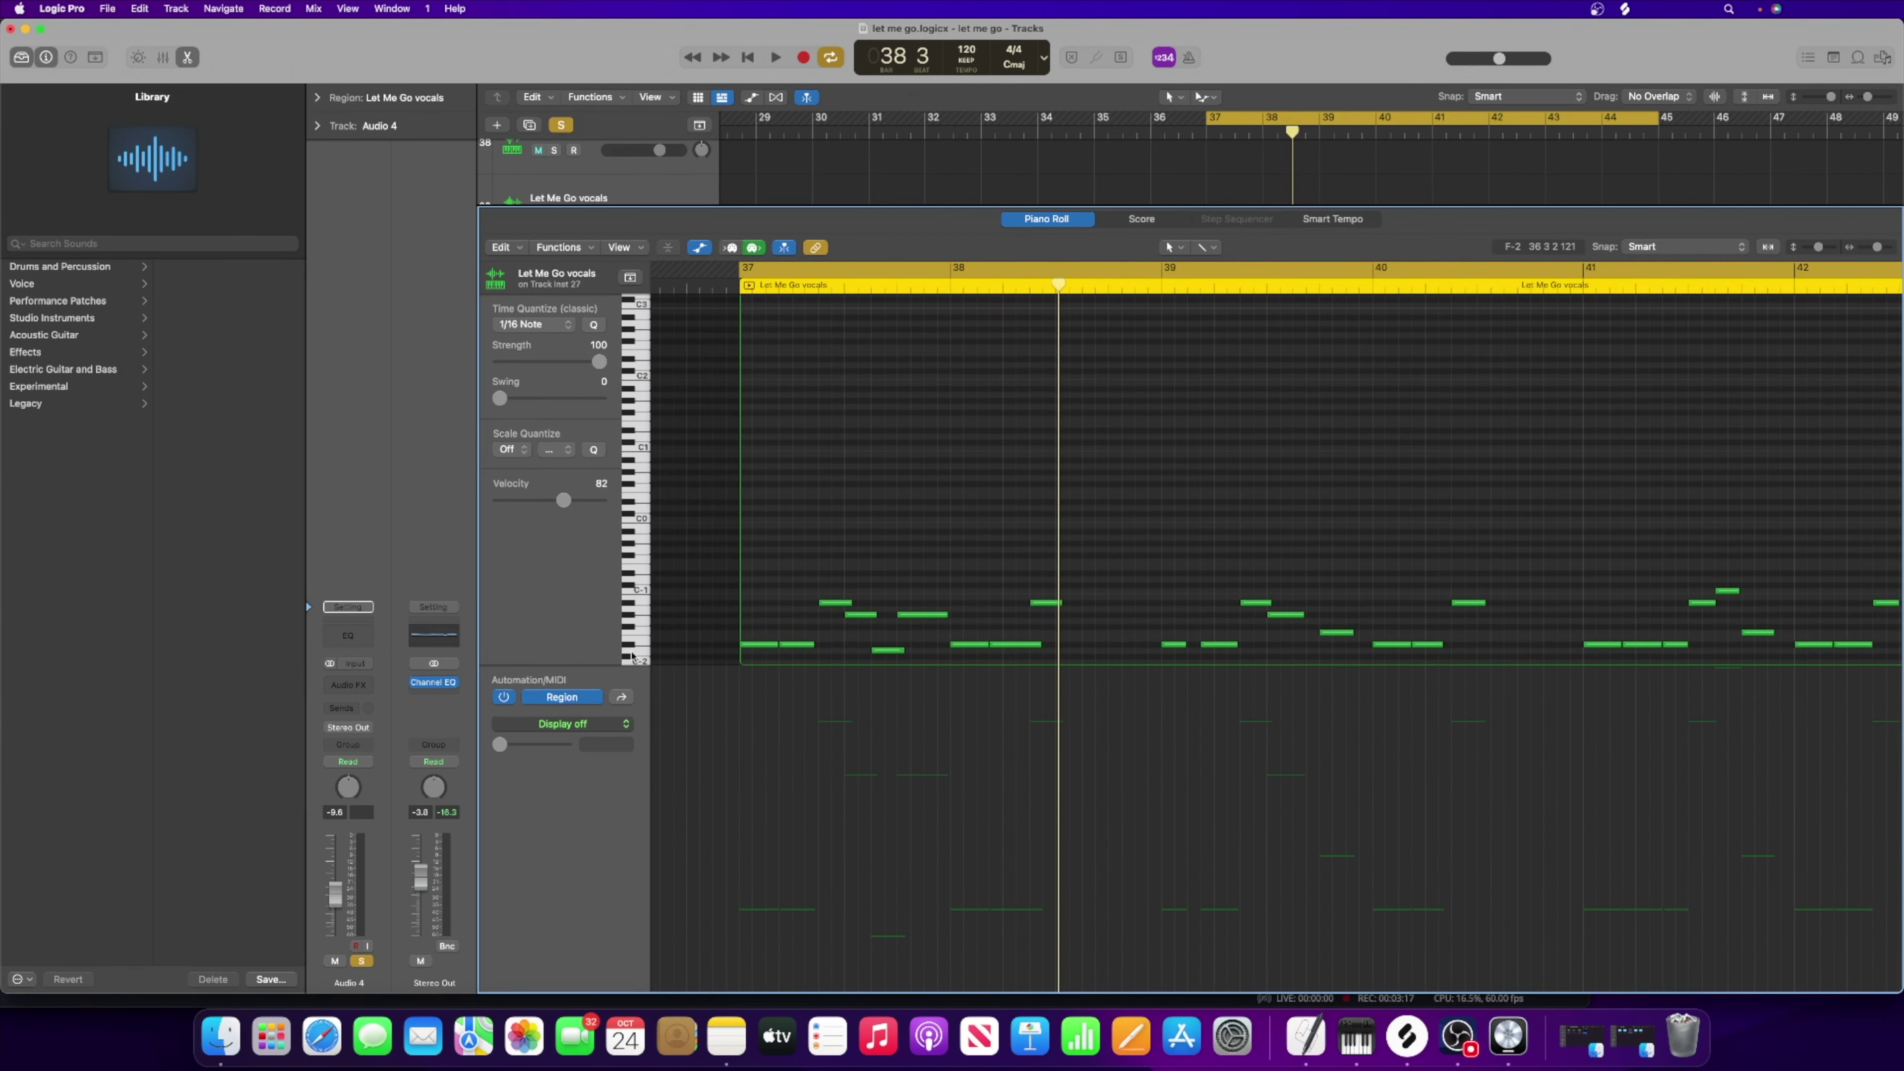
left_click(638, 647)
left_click_drag(638, 645, 640, 593)
Step: Shrink the Piano Roll to give the track area more room
left_click_drag(871, 205, 1057, 695)
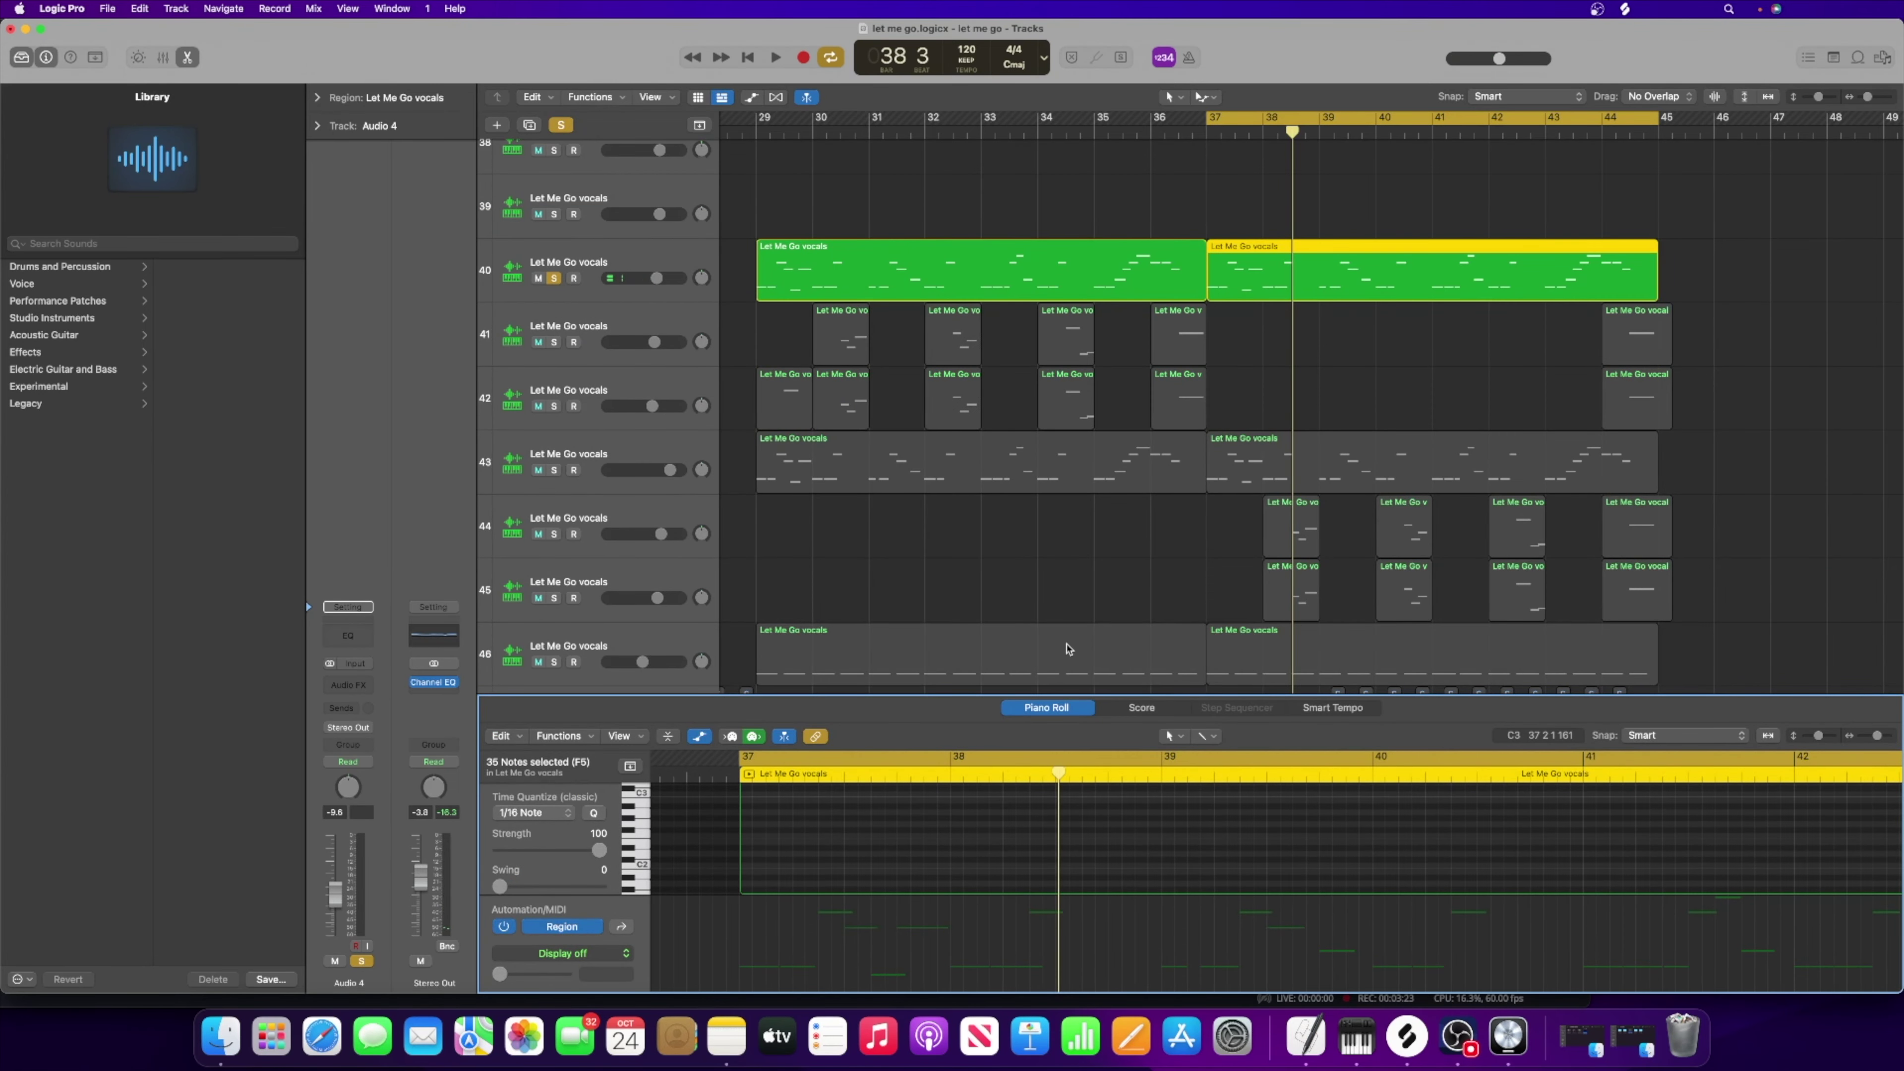
scroll(1068, 648, "right", 5)
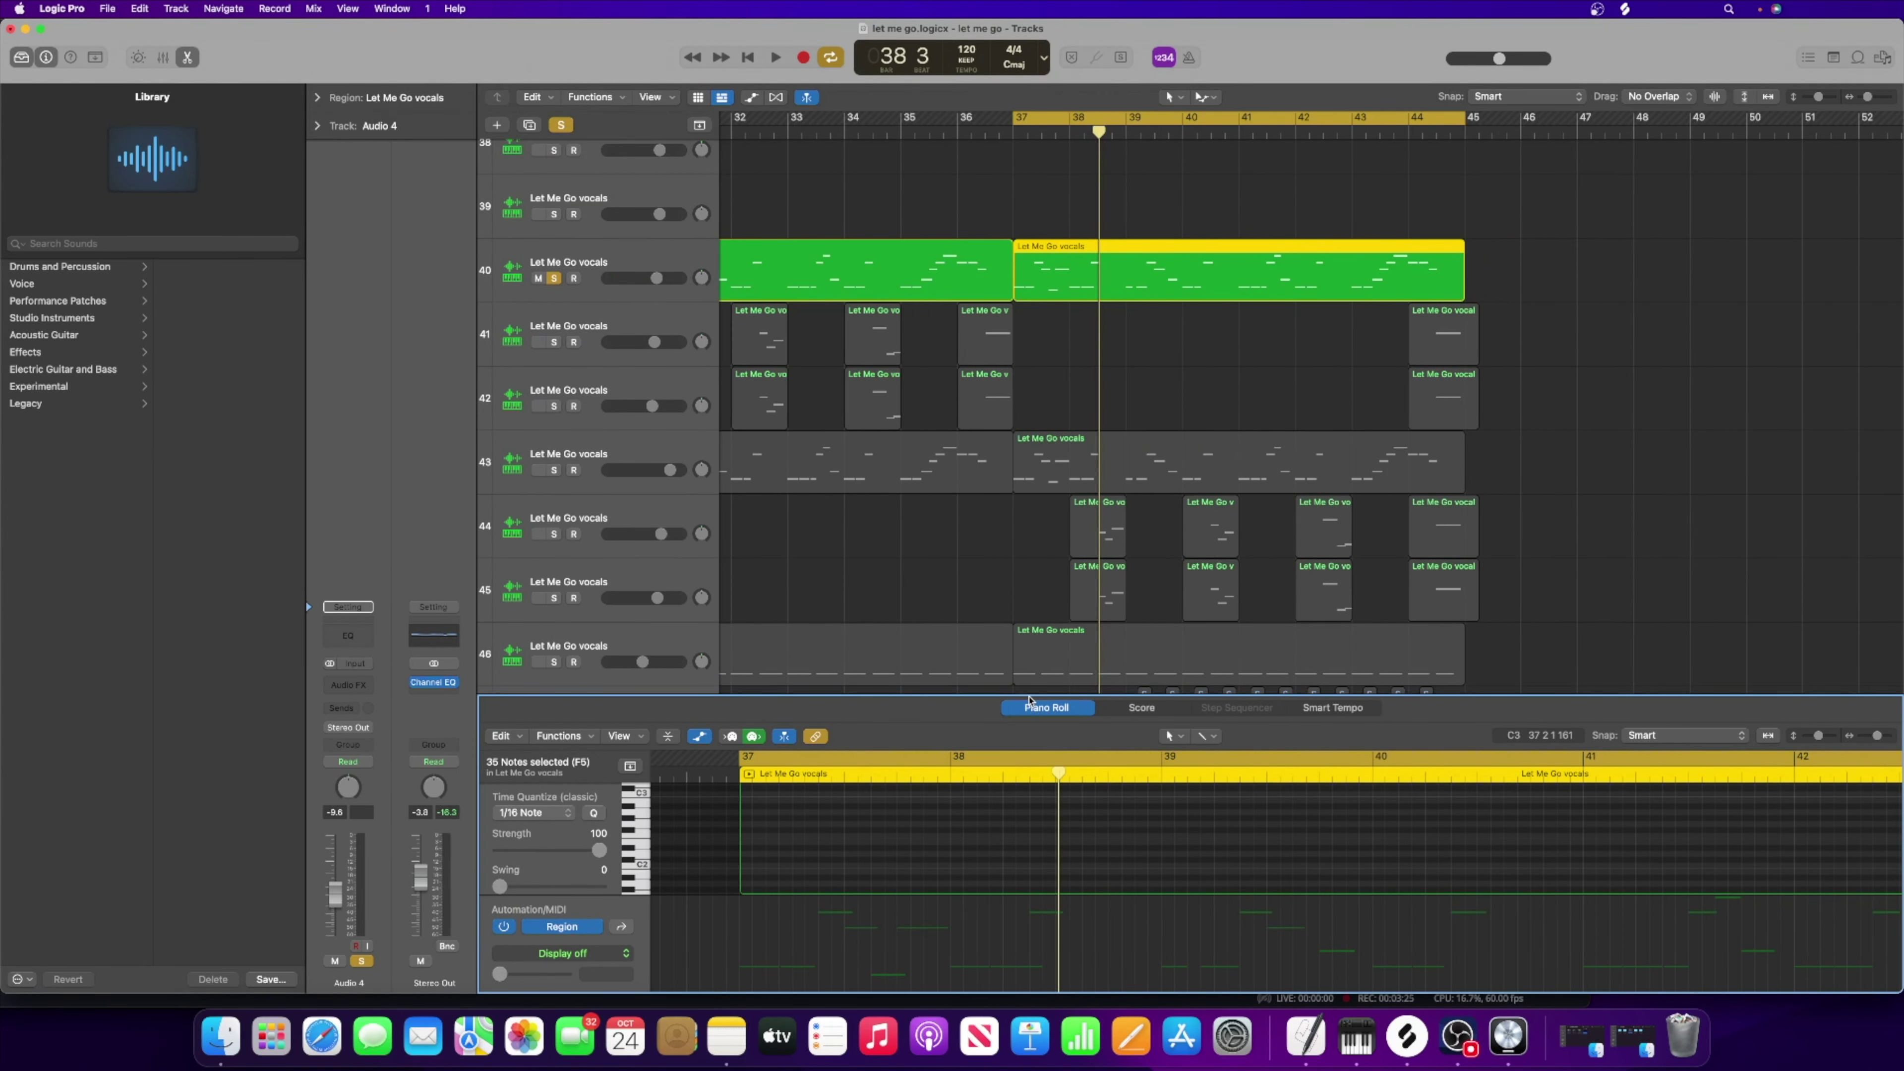
left_click_drag(1028, 693, 1028, 855)
Step: Compare the chopped source regions on Audio 4 with the Let Me Go vocals sampler tracks around bars 30 to 45
scroll(1005, 595, "up", 7)
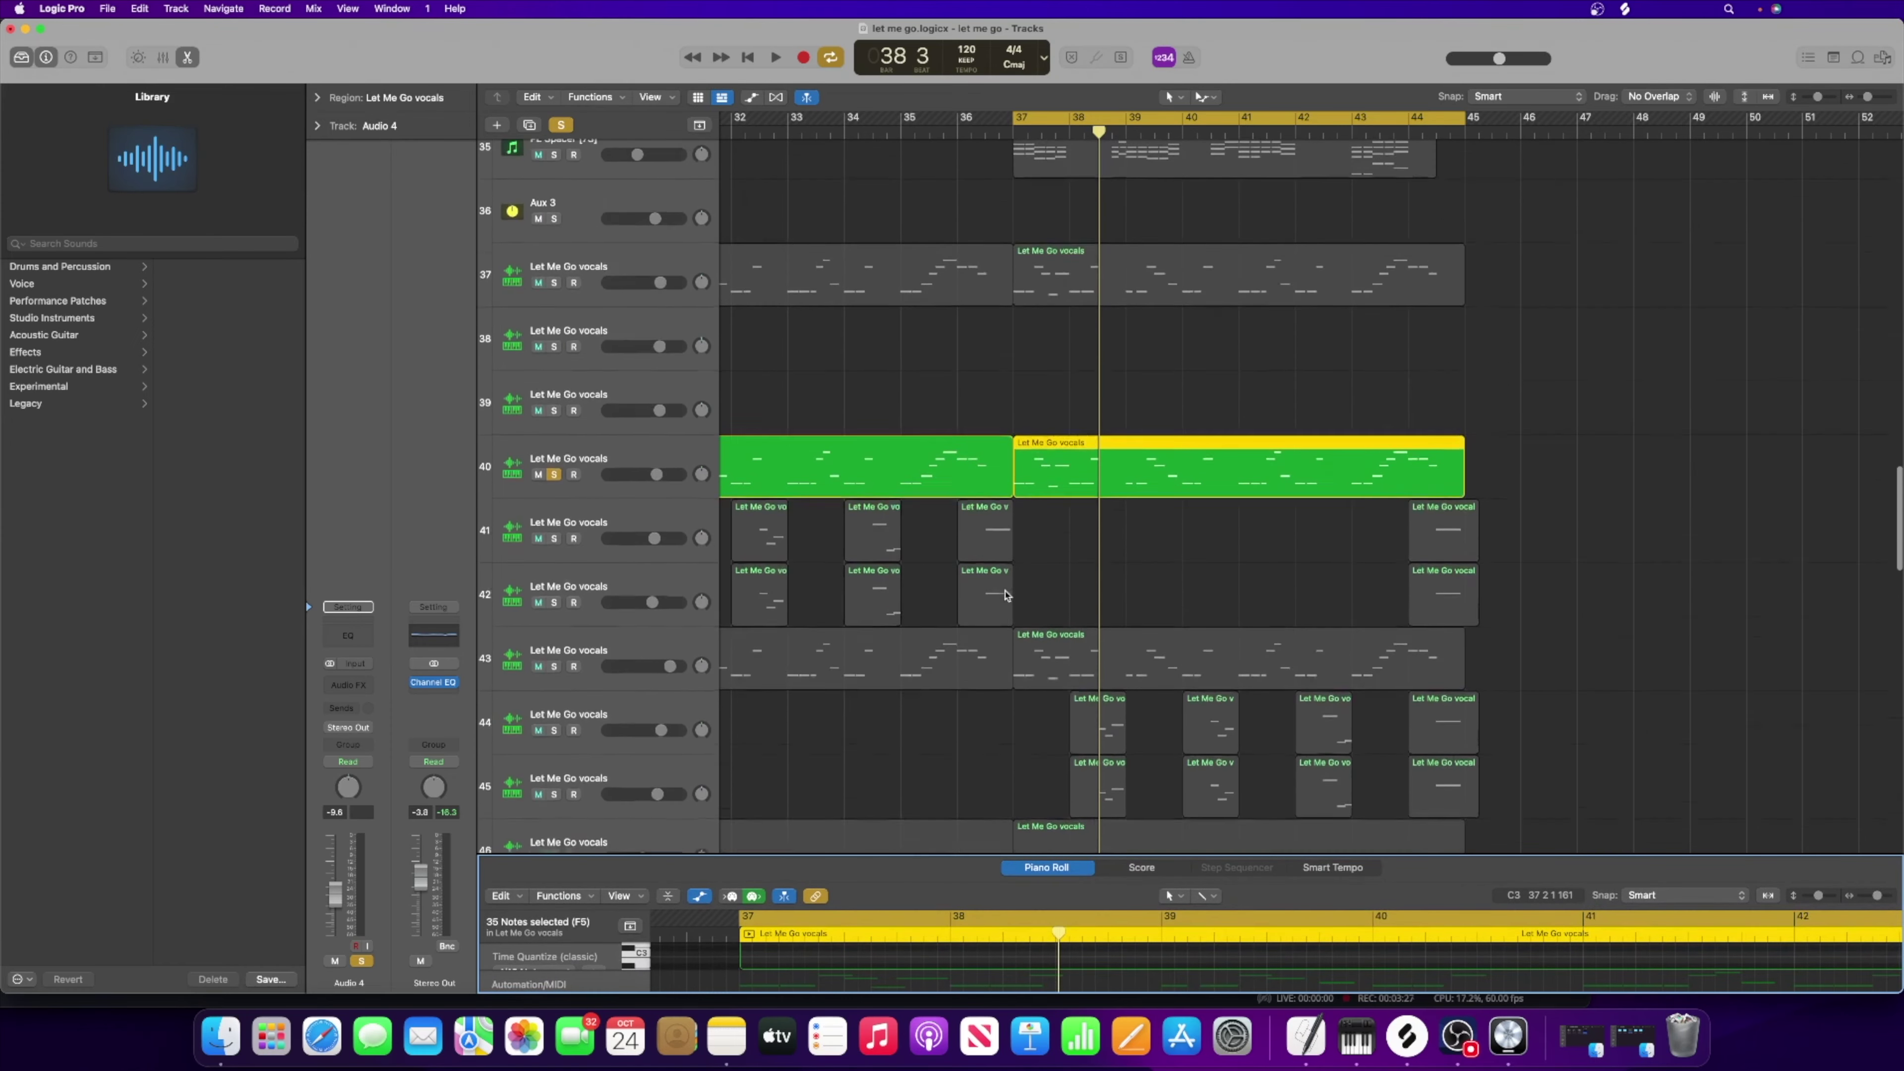
scroll(1005, 594, "up", 20)
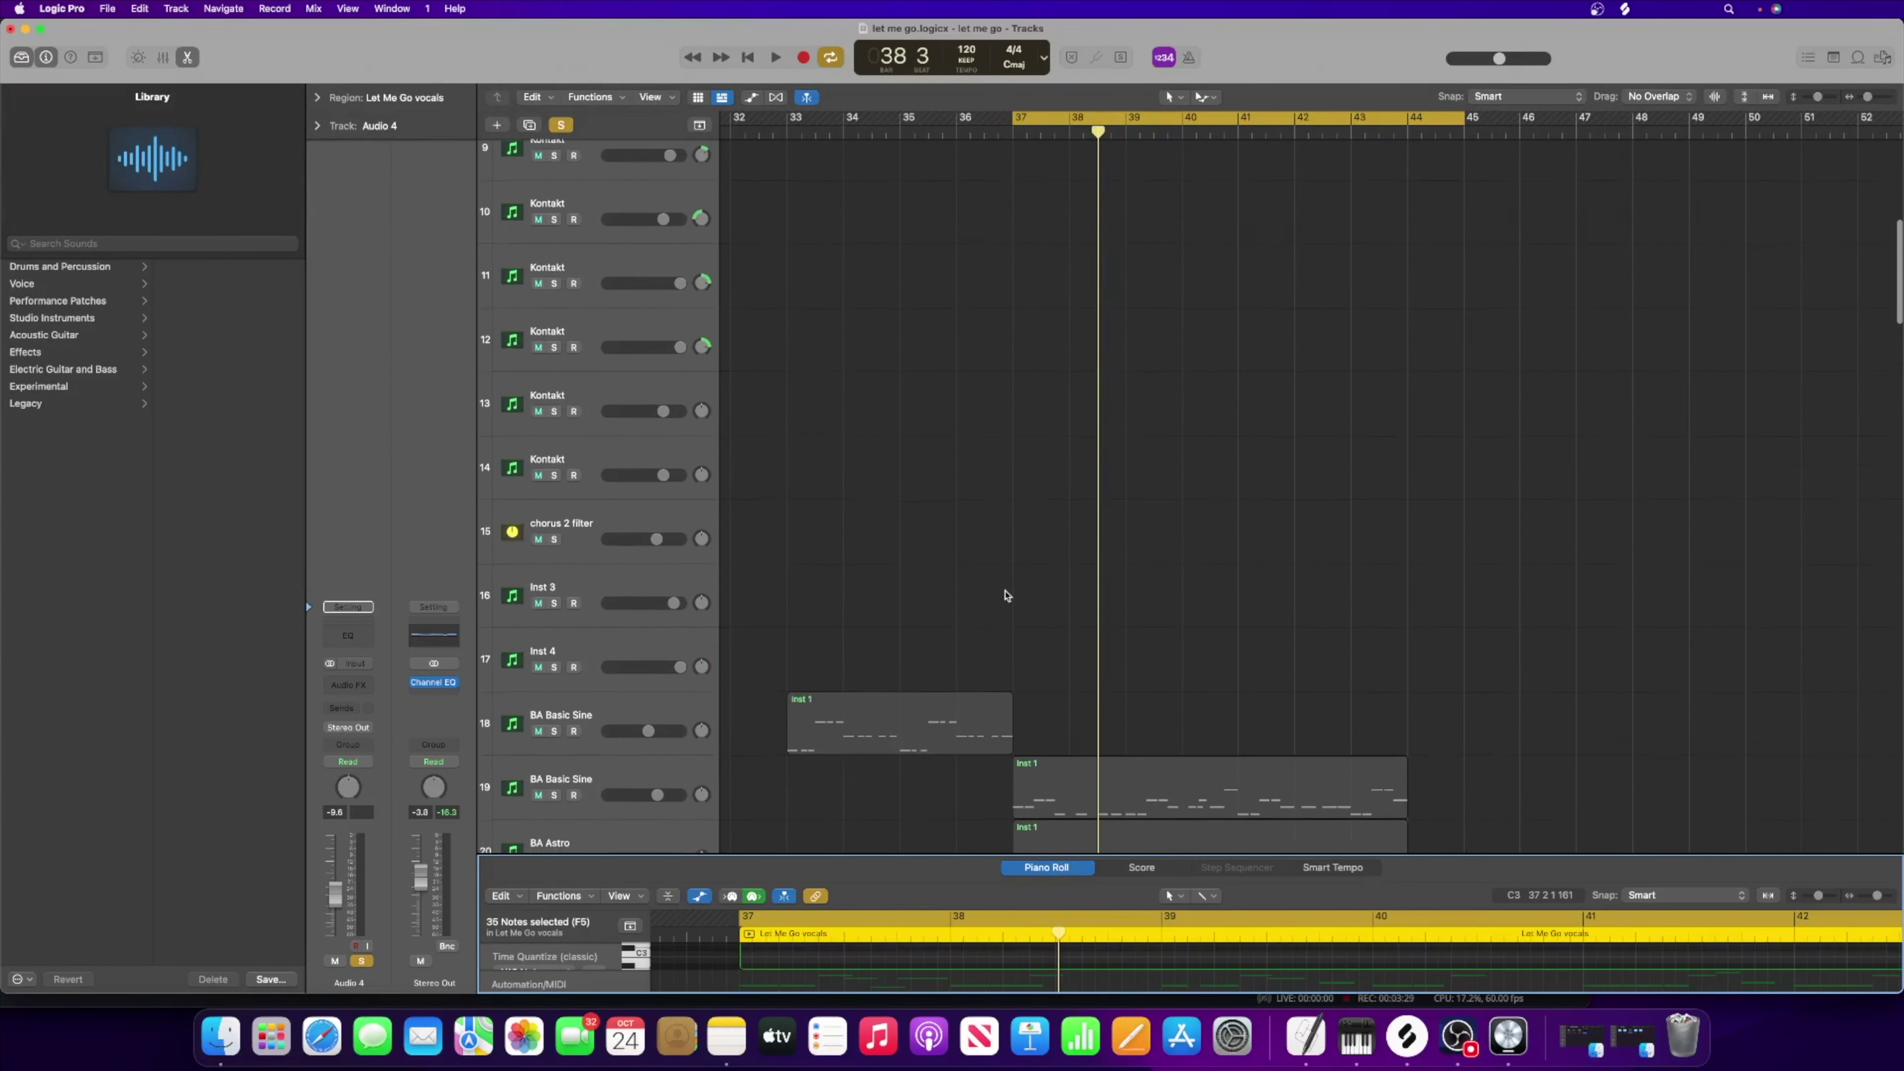
scroll(1004, 594, "down", 5)
scroll(1005, 595, "up", 15)
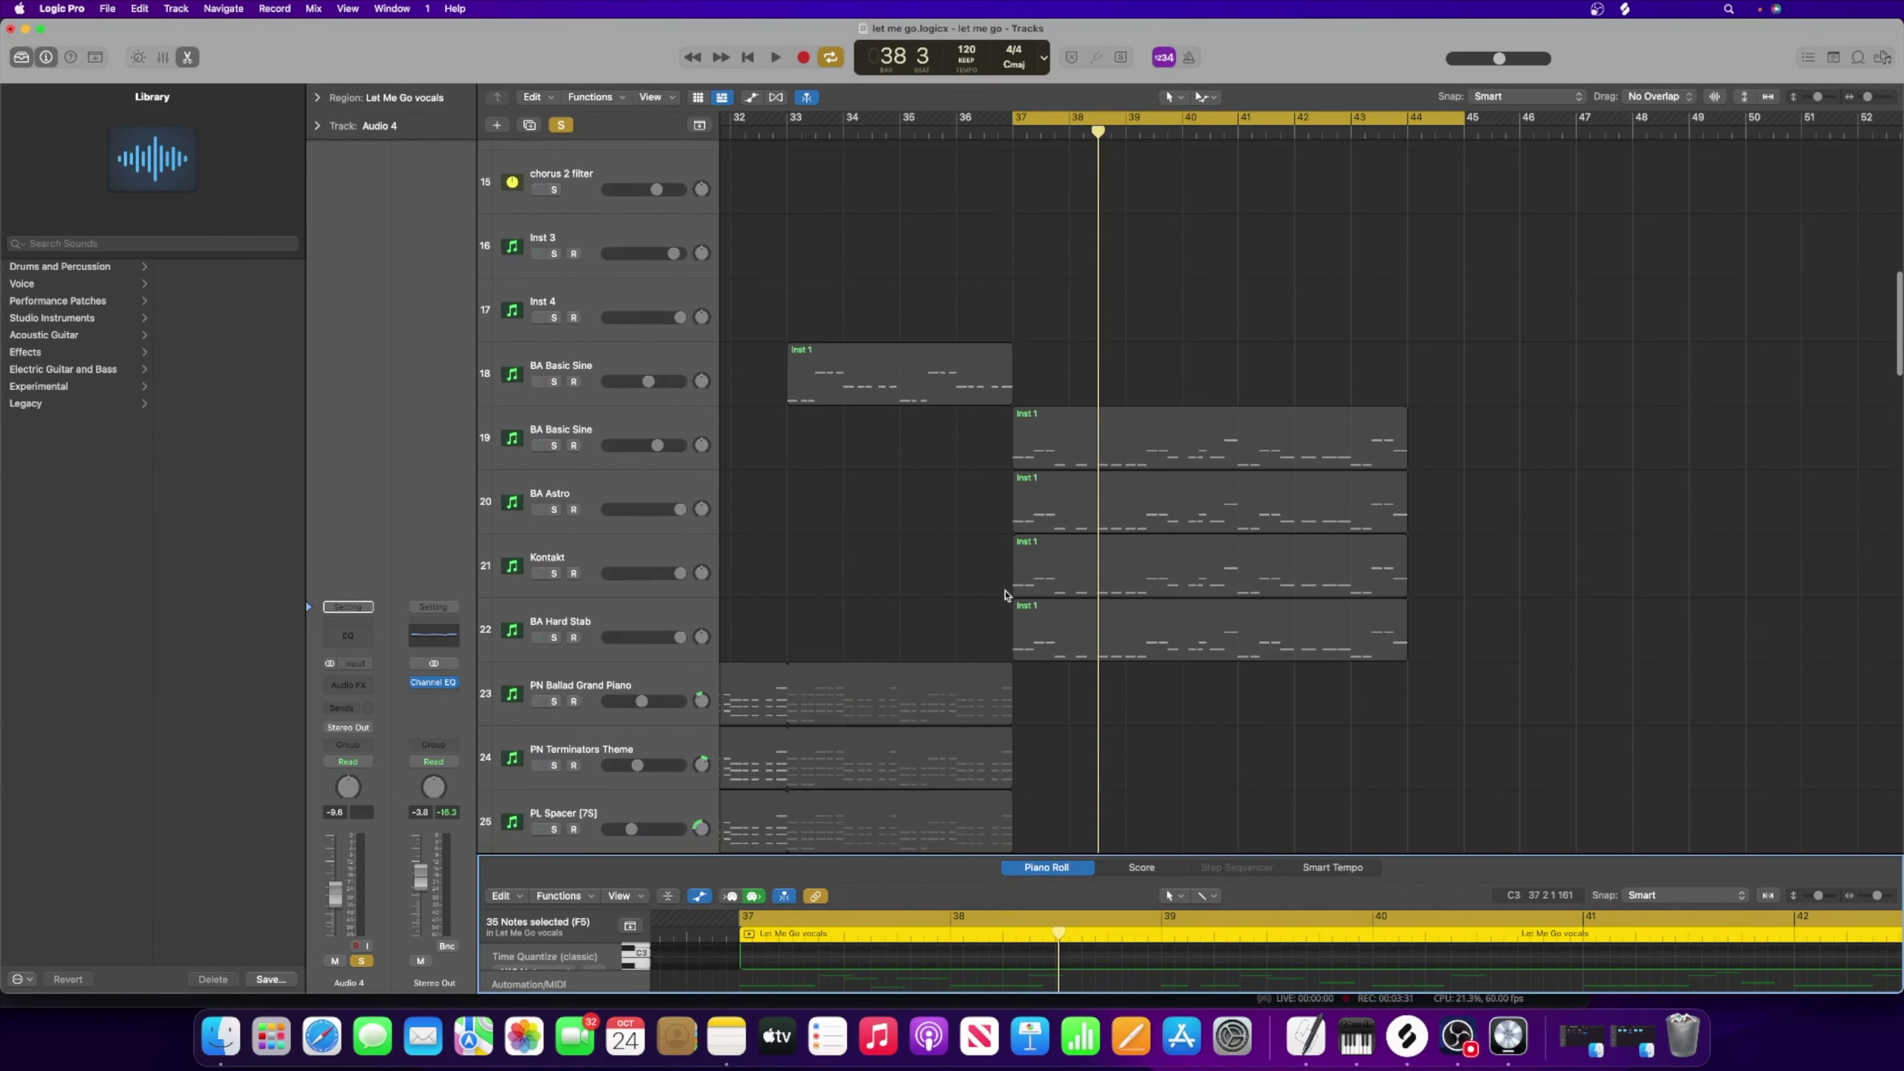
scroll(1004, 595, "left", 15)
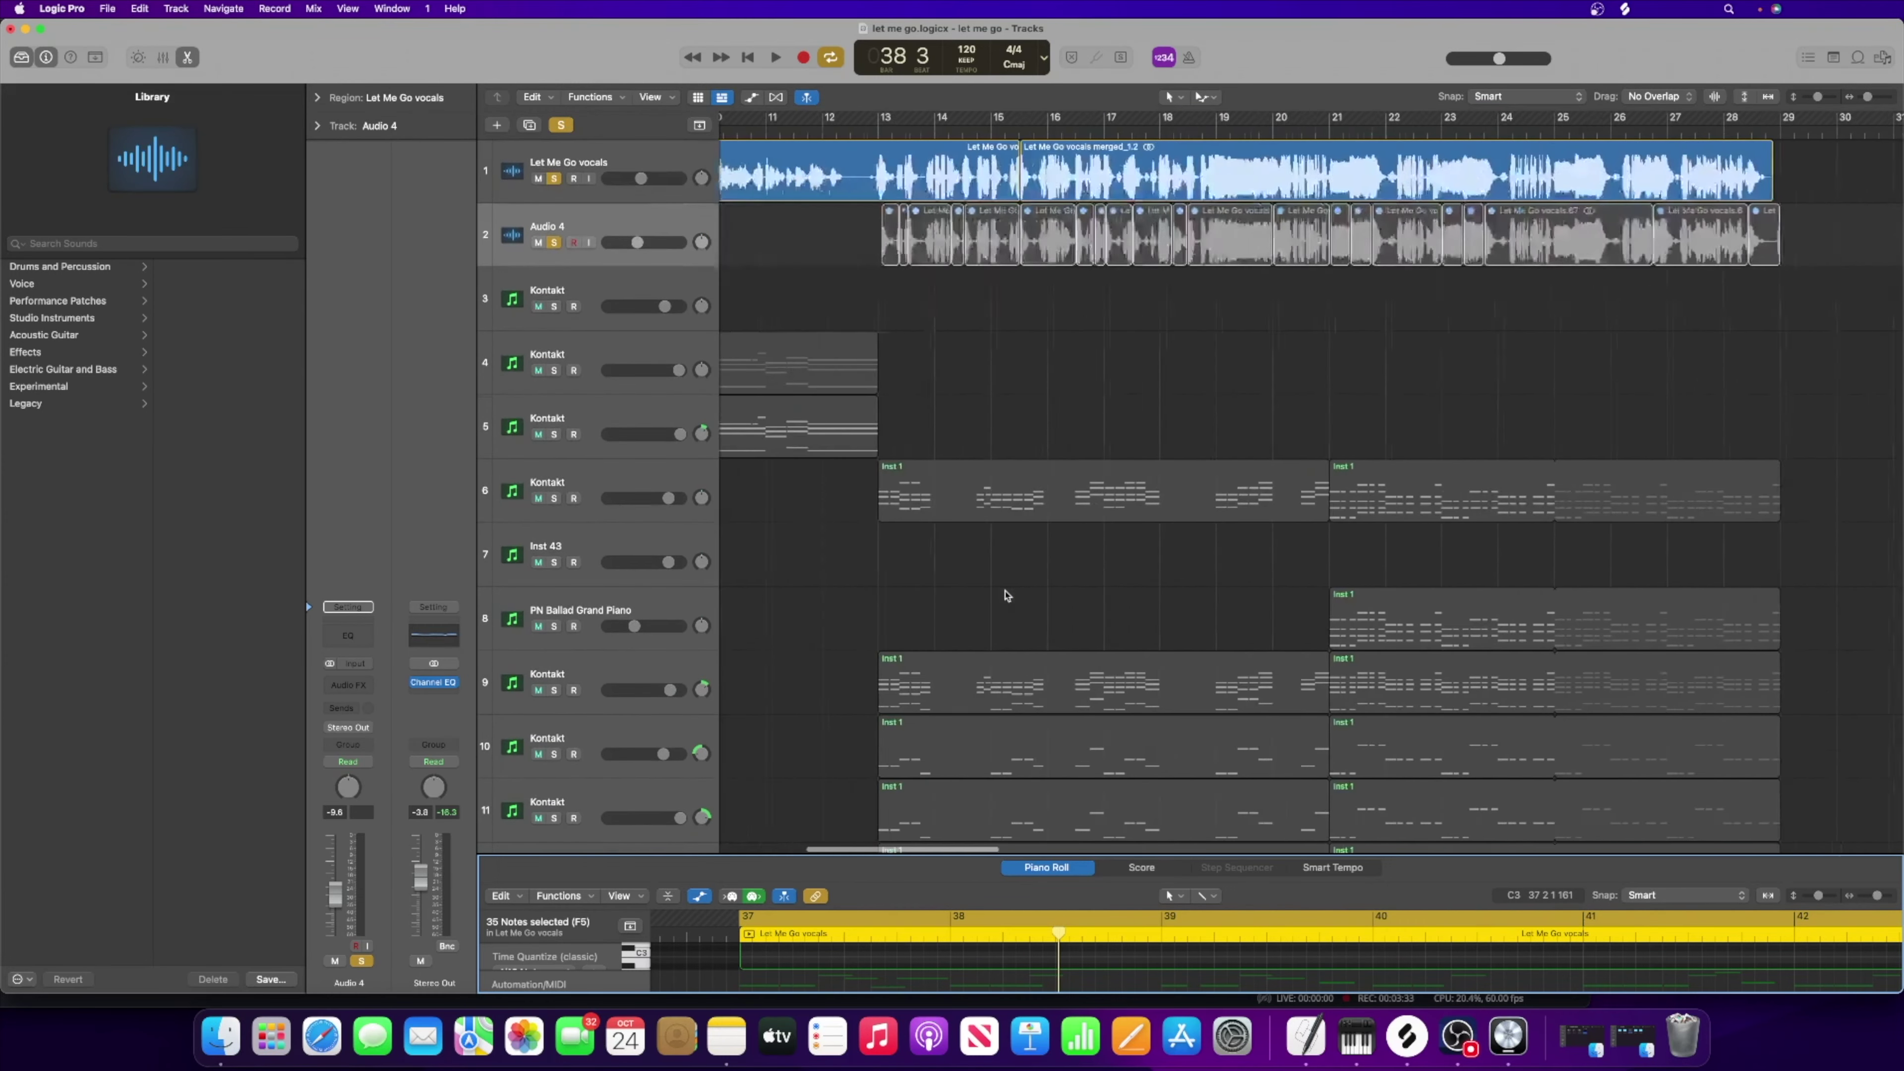
scroll(1005, 594, "right", 12)
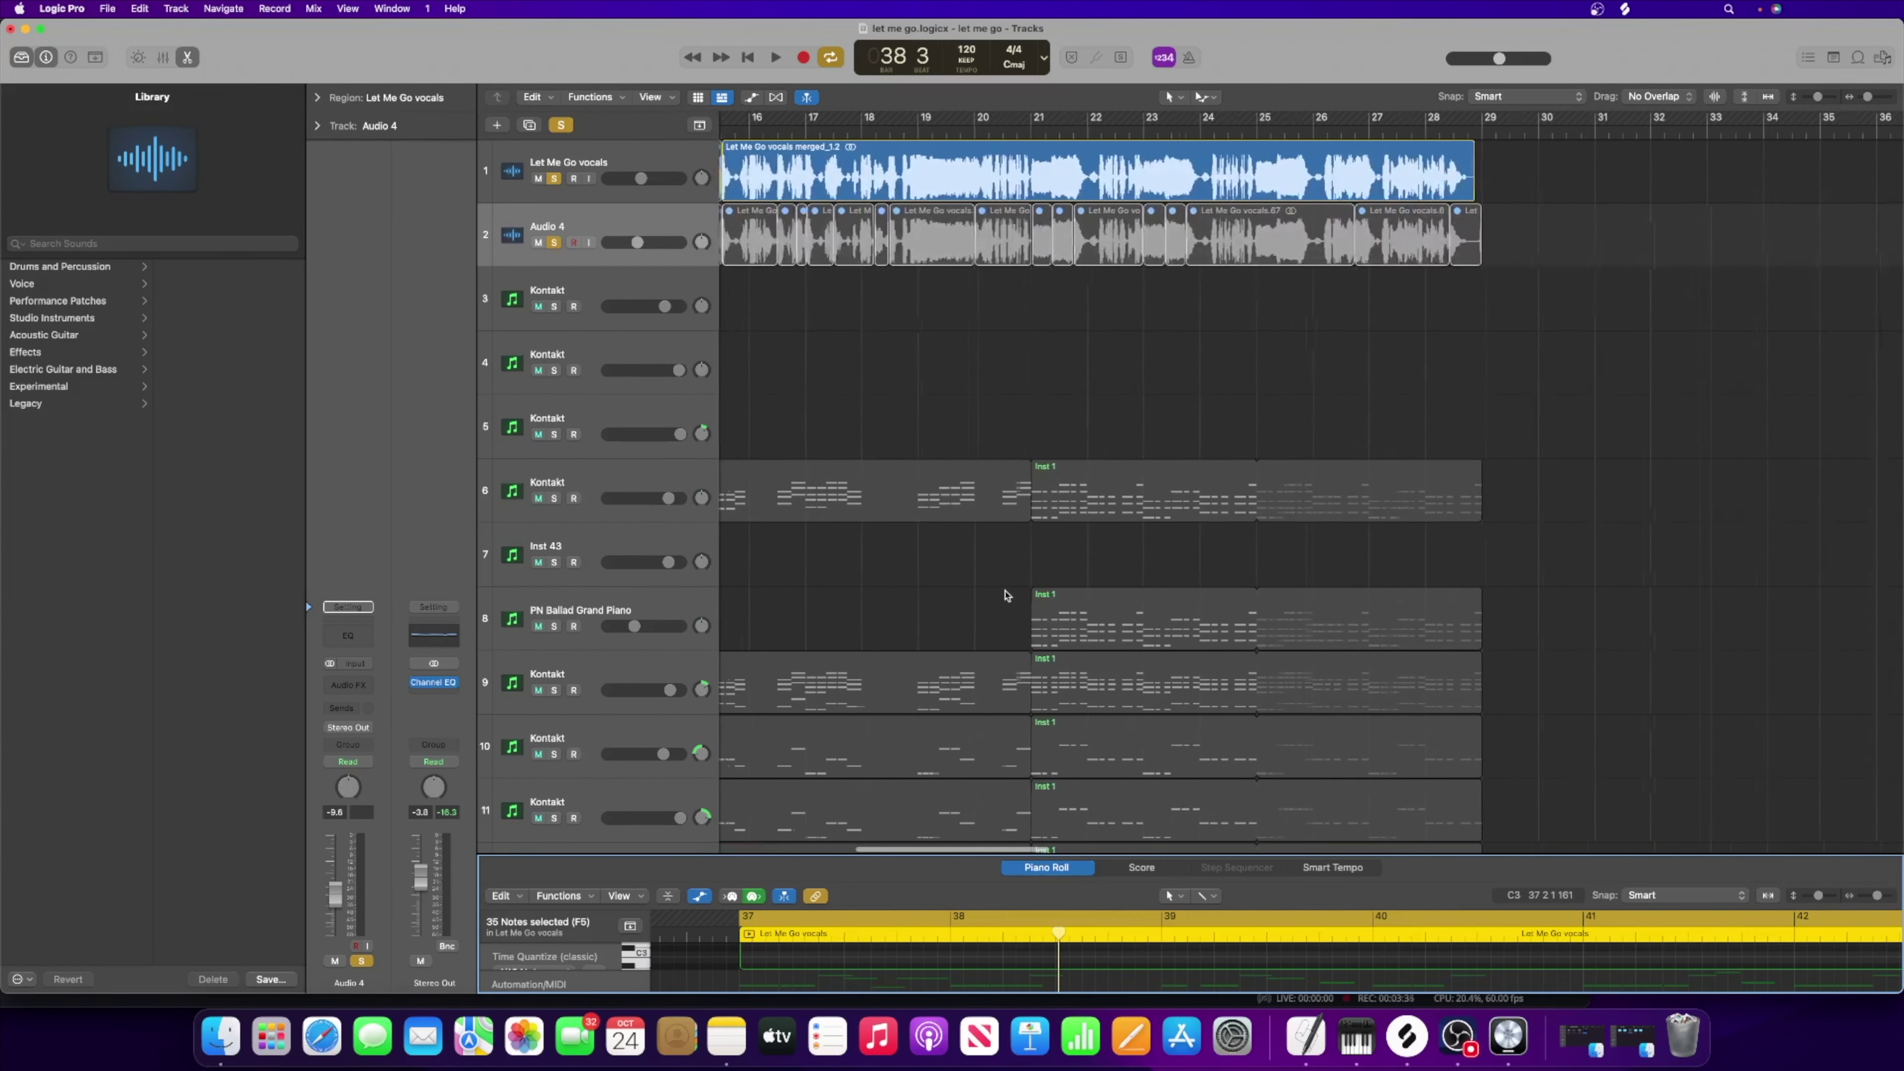
scroll(1005, 595, "right", 2)
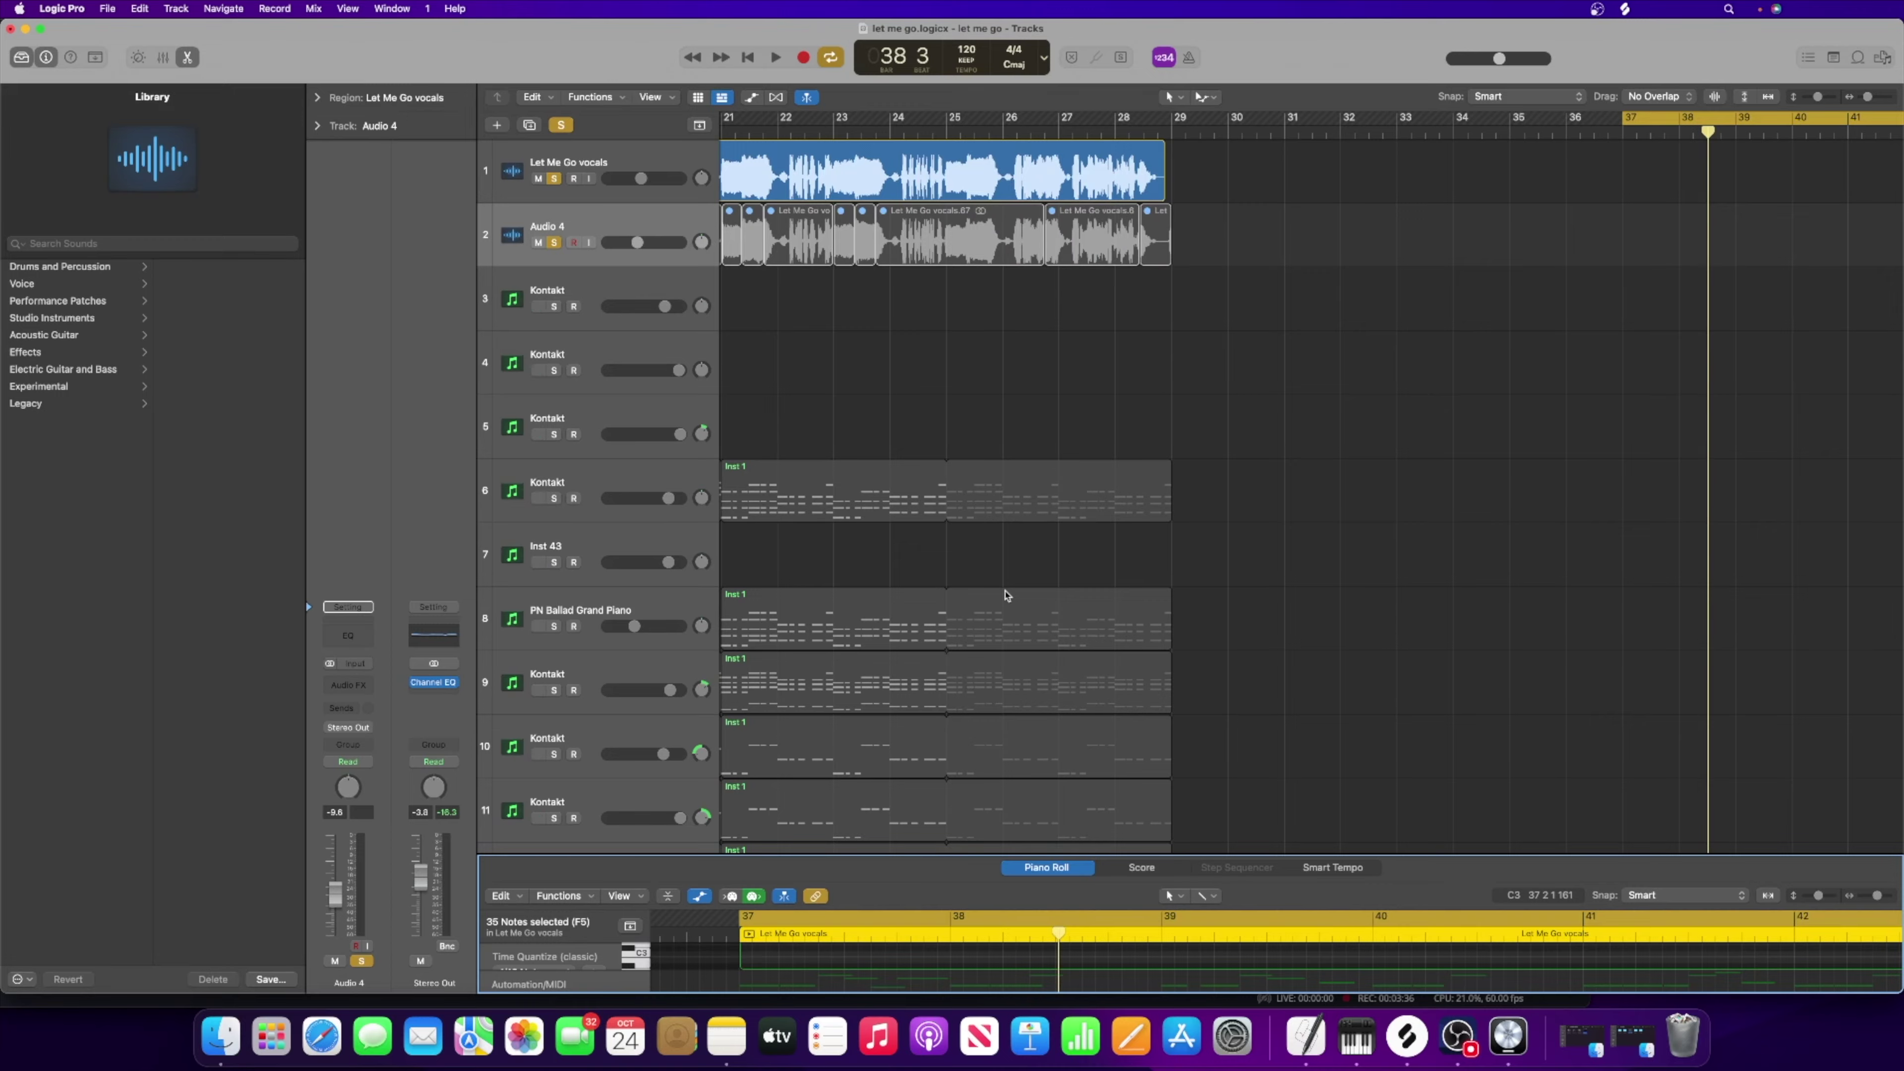
scroll(1005, 594, "down", 15)
scroll(1005, 594, "right", 10)
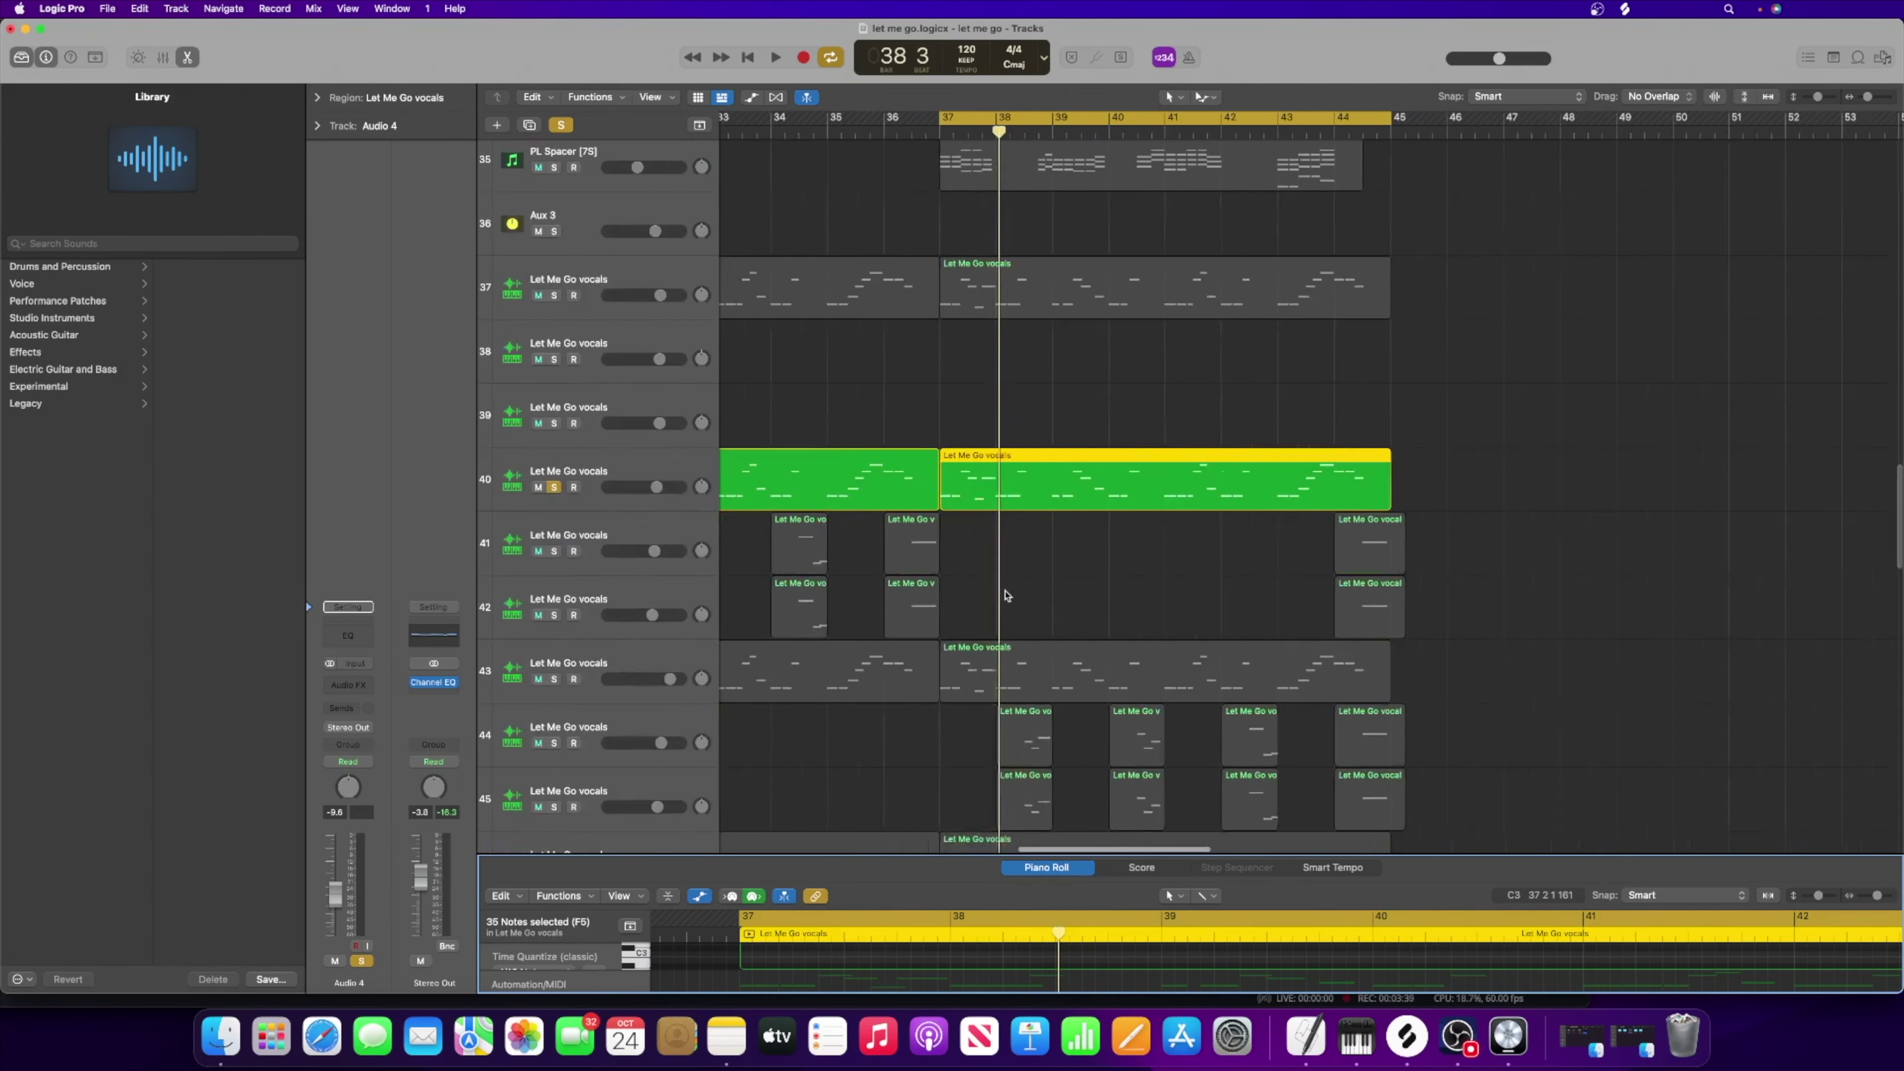
scroll(1005, 594, "left", 3)
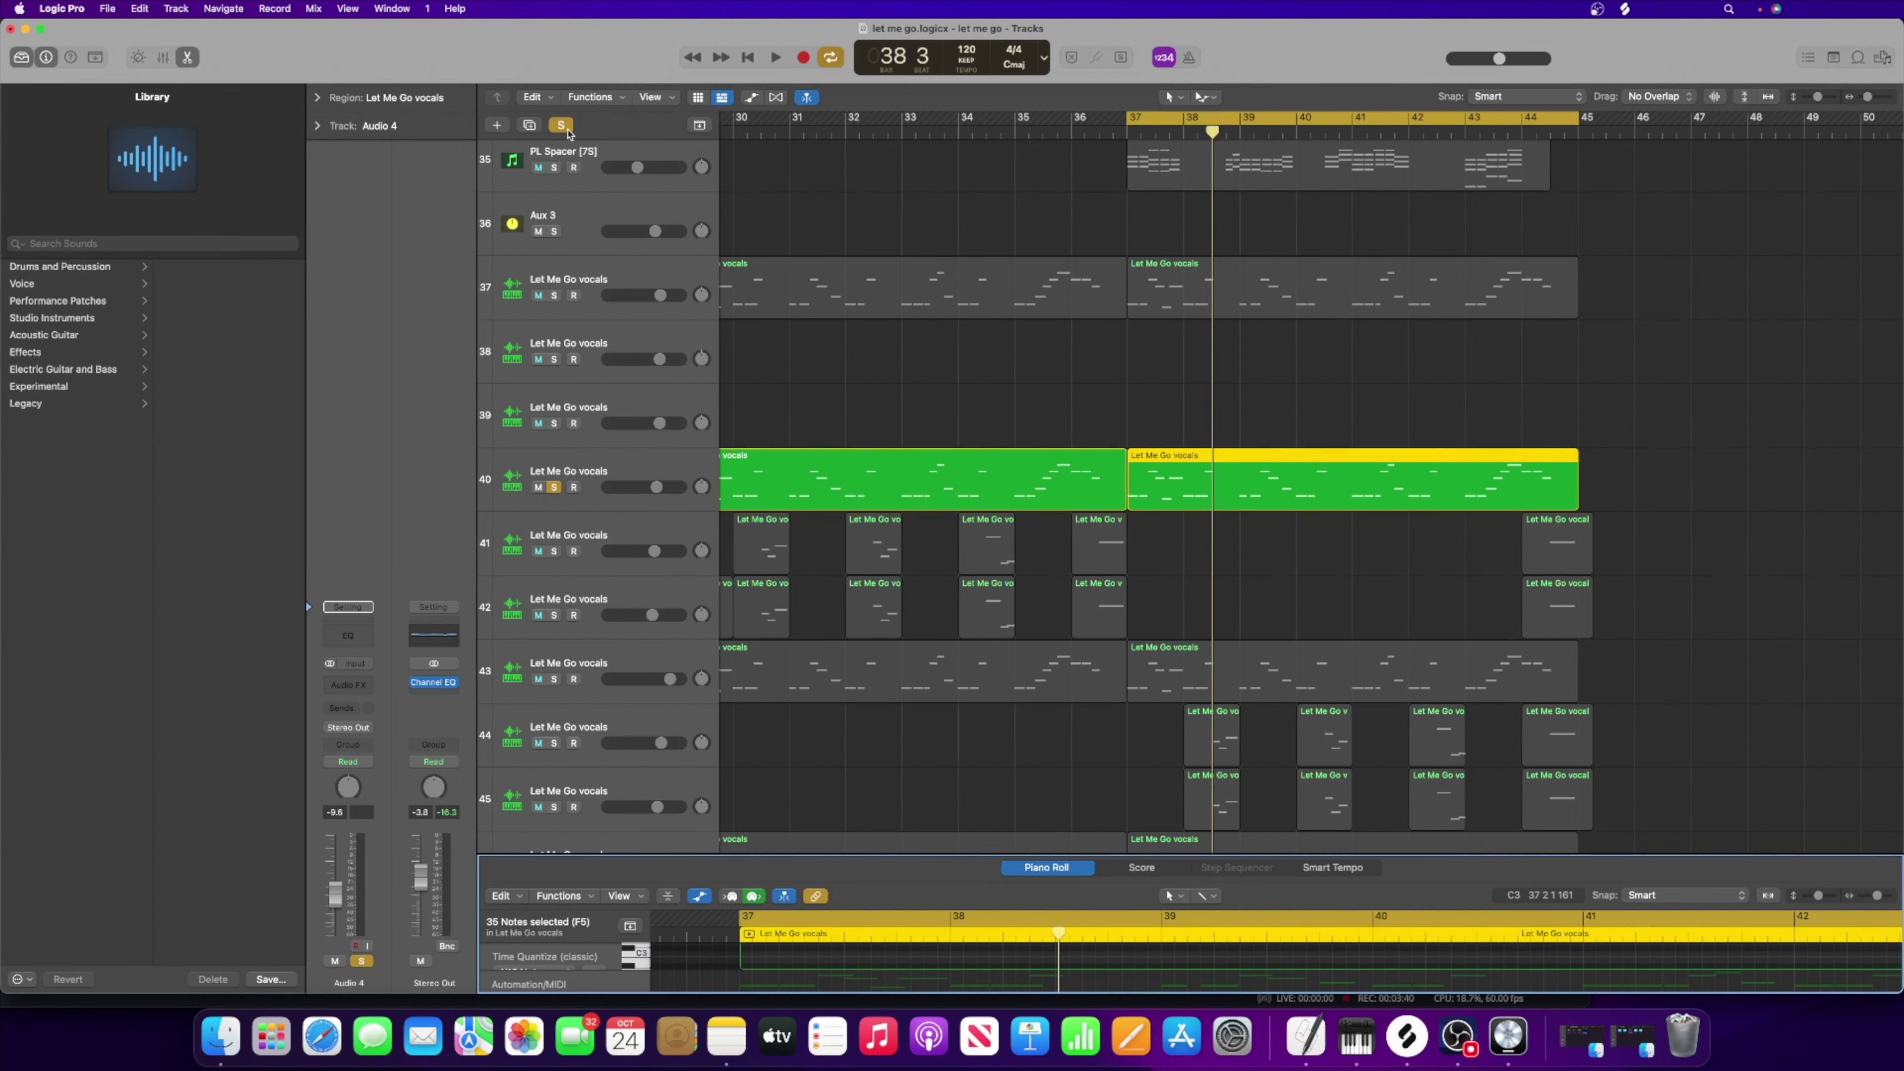
Step: Turn off solo on all tracks and play the full arrangement from bar 37 through bar 44
left_click(562, 125)
key("shift+space")
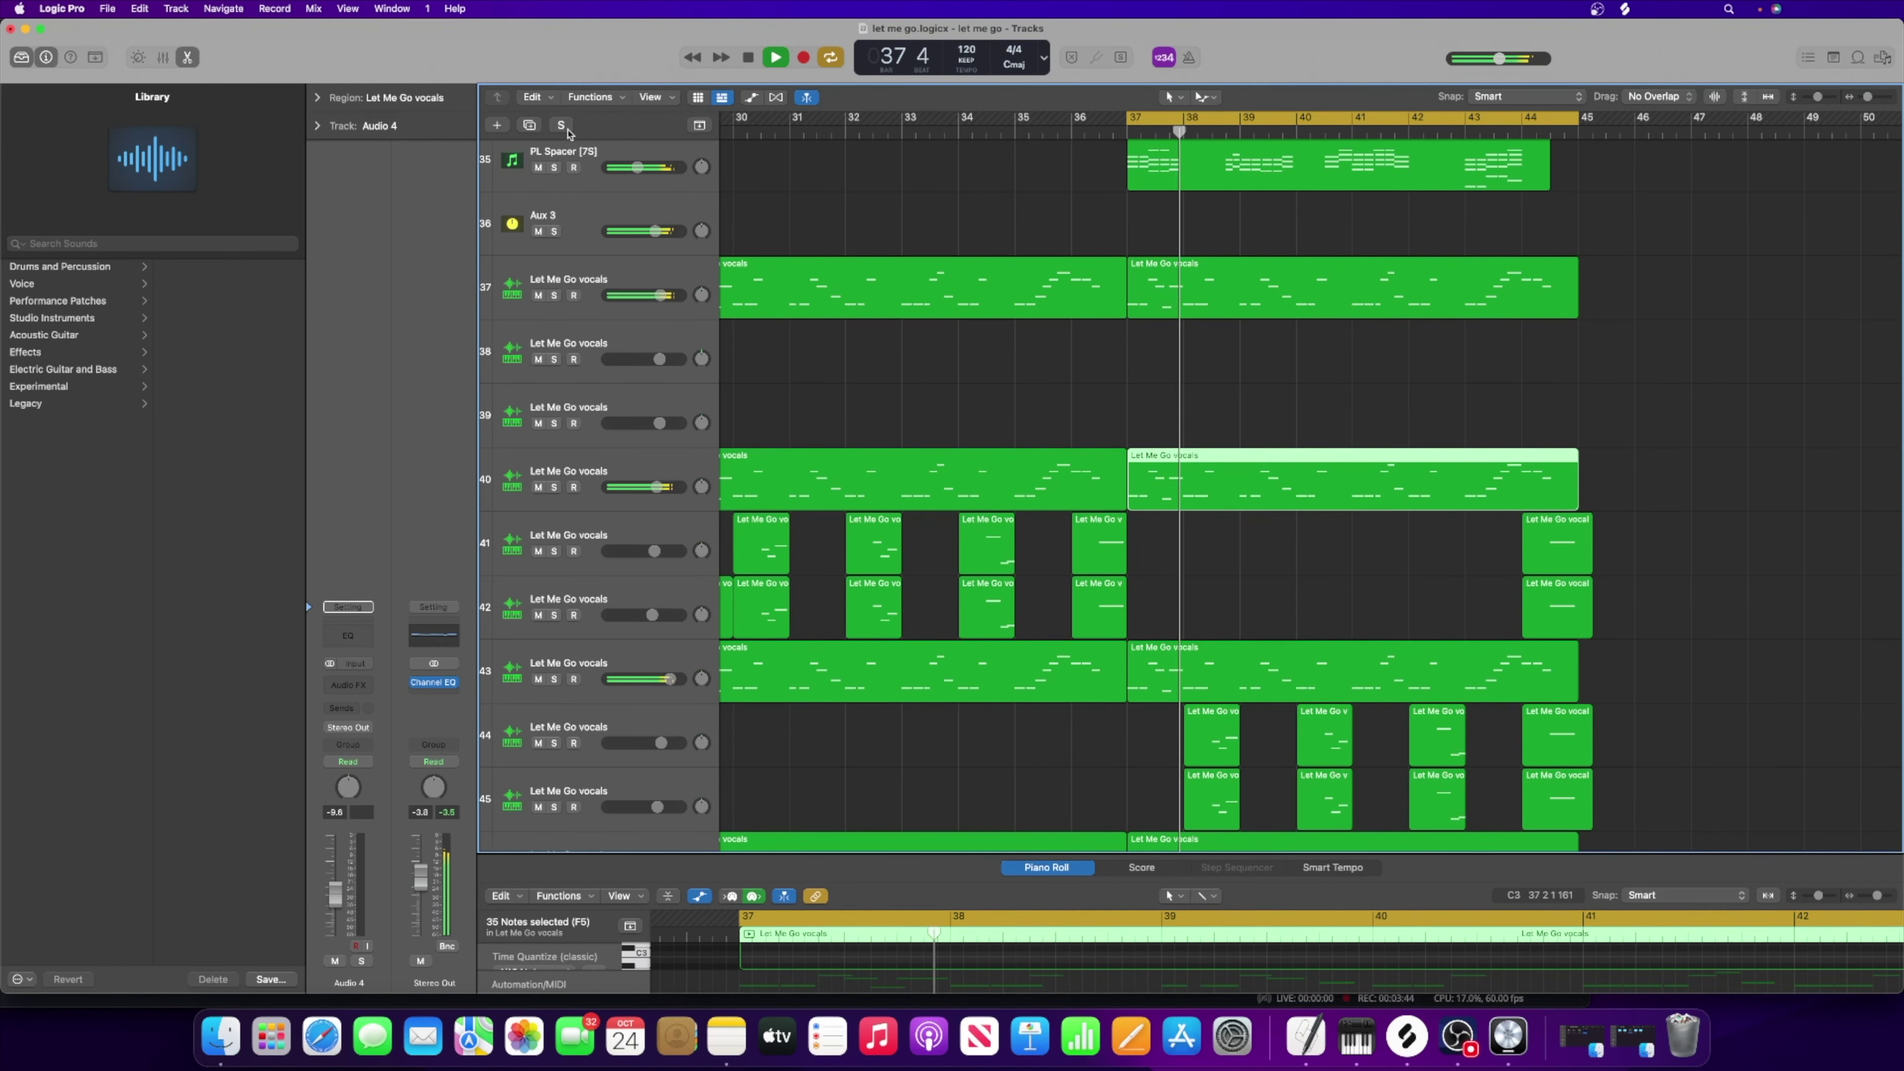
scroll(567, 133, "down", 2)
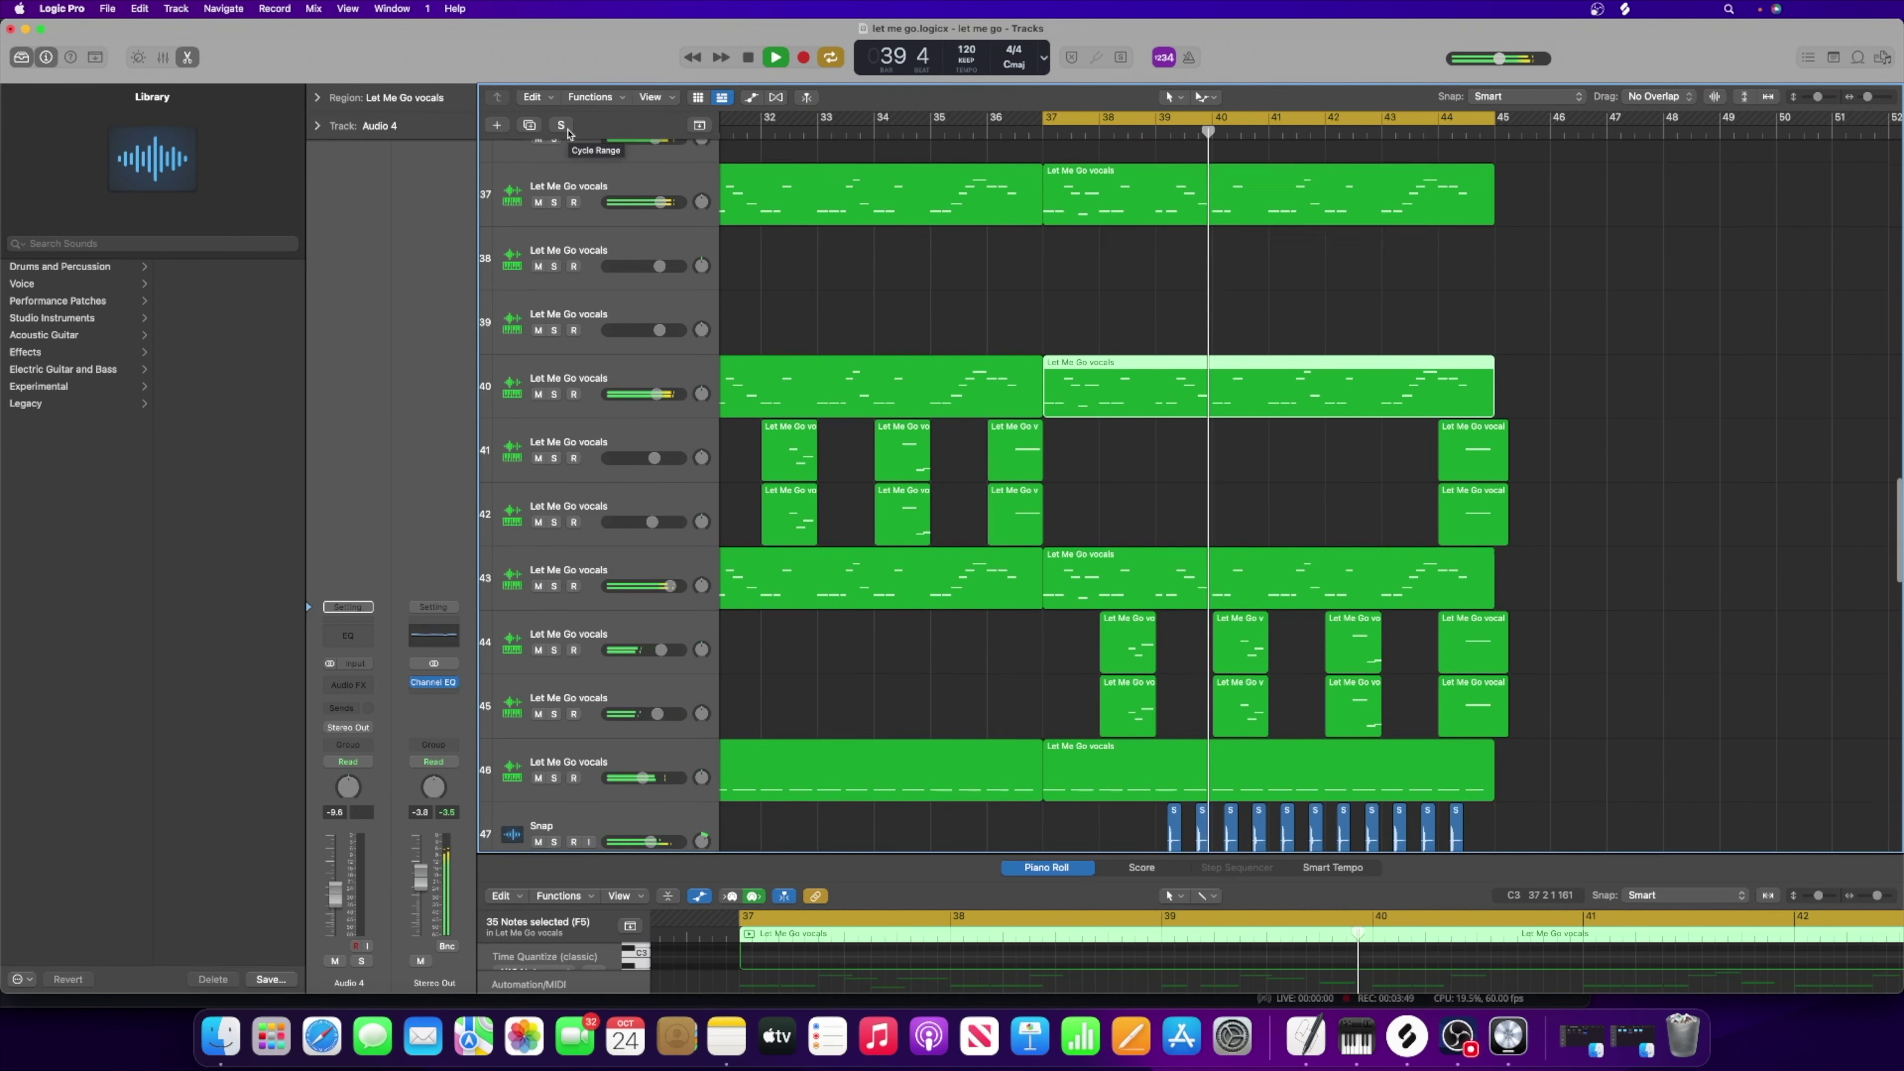
scroll(567, 133, "down", 5)
scroll(567, 133, "down", 1)
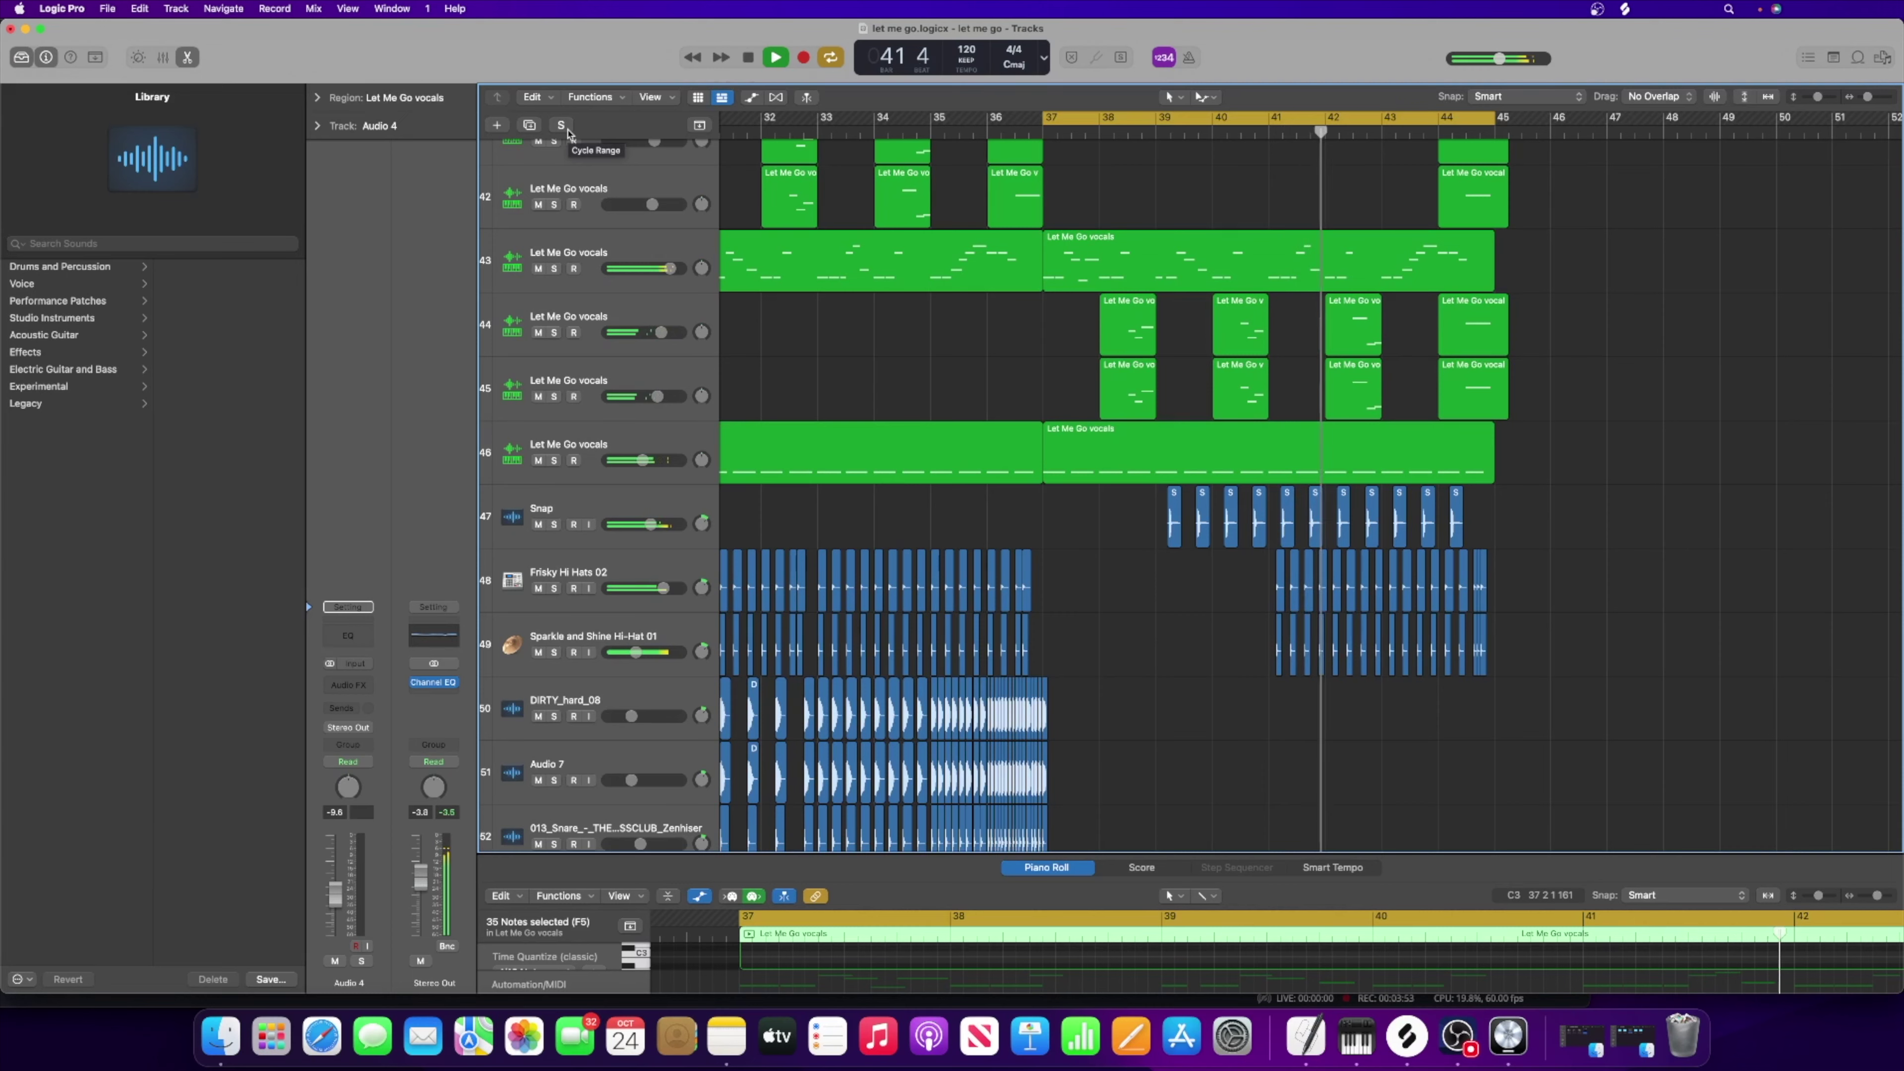
scroll(567, 133, "down", 2)
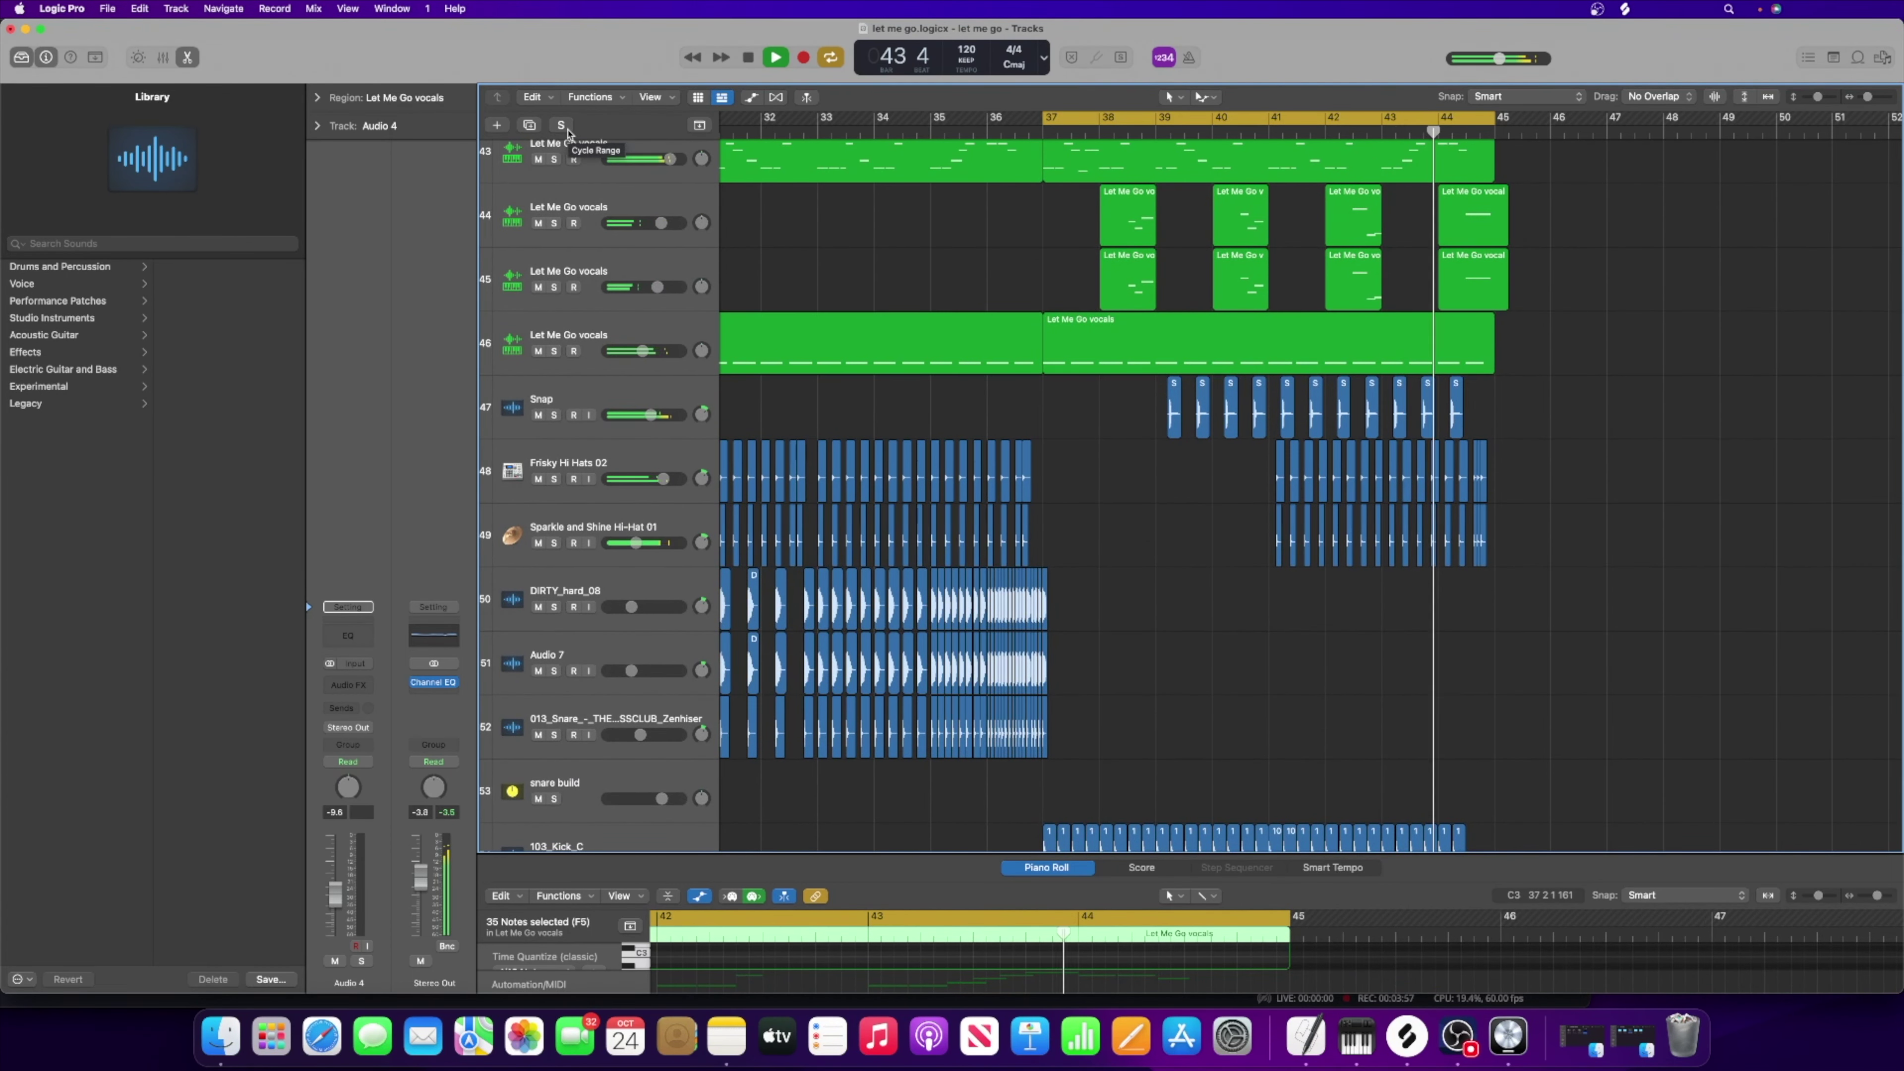
scroll(567, 134, "right", 1)
key("space")
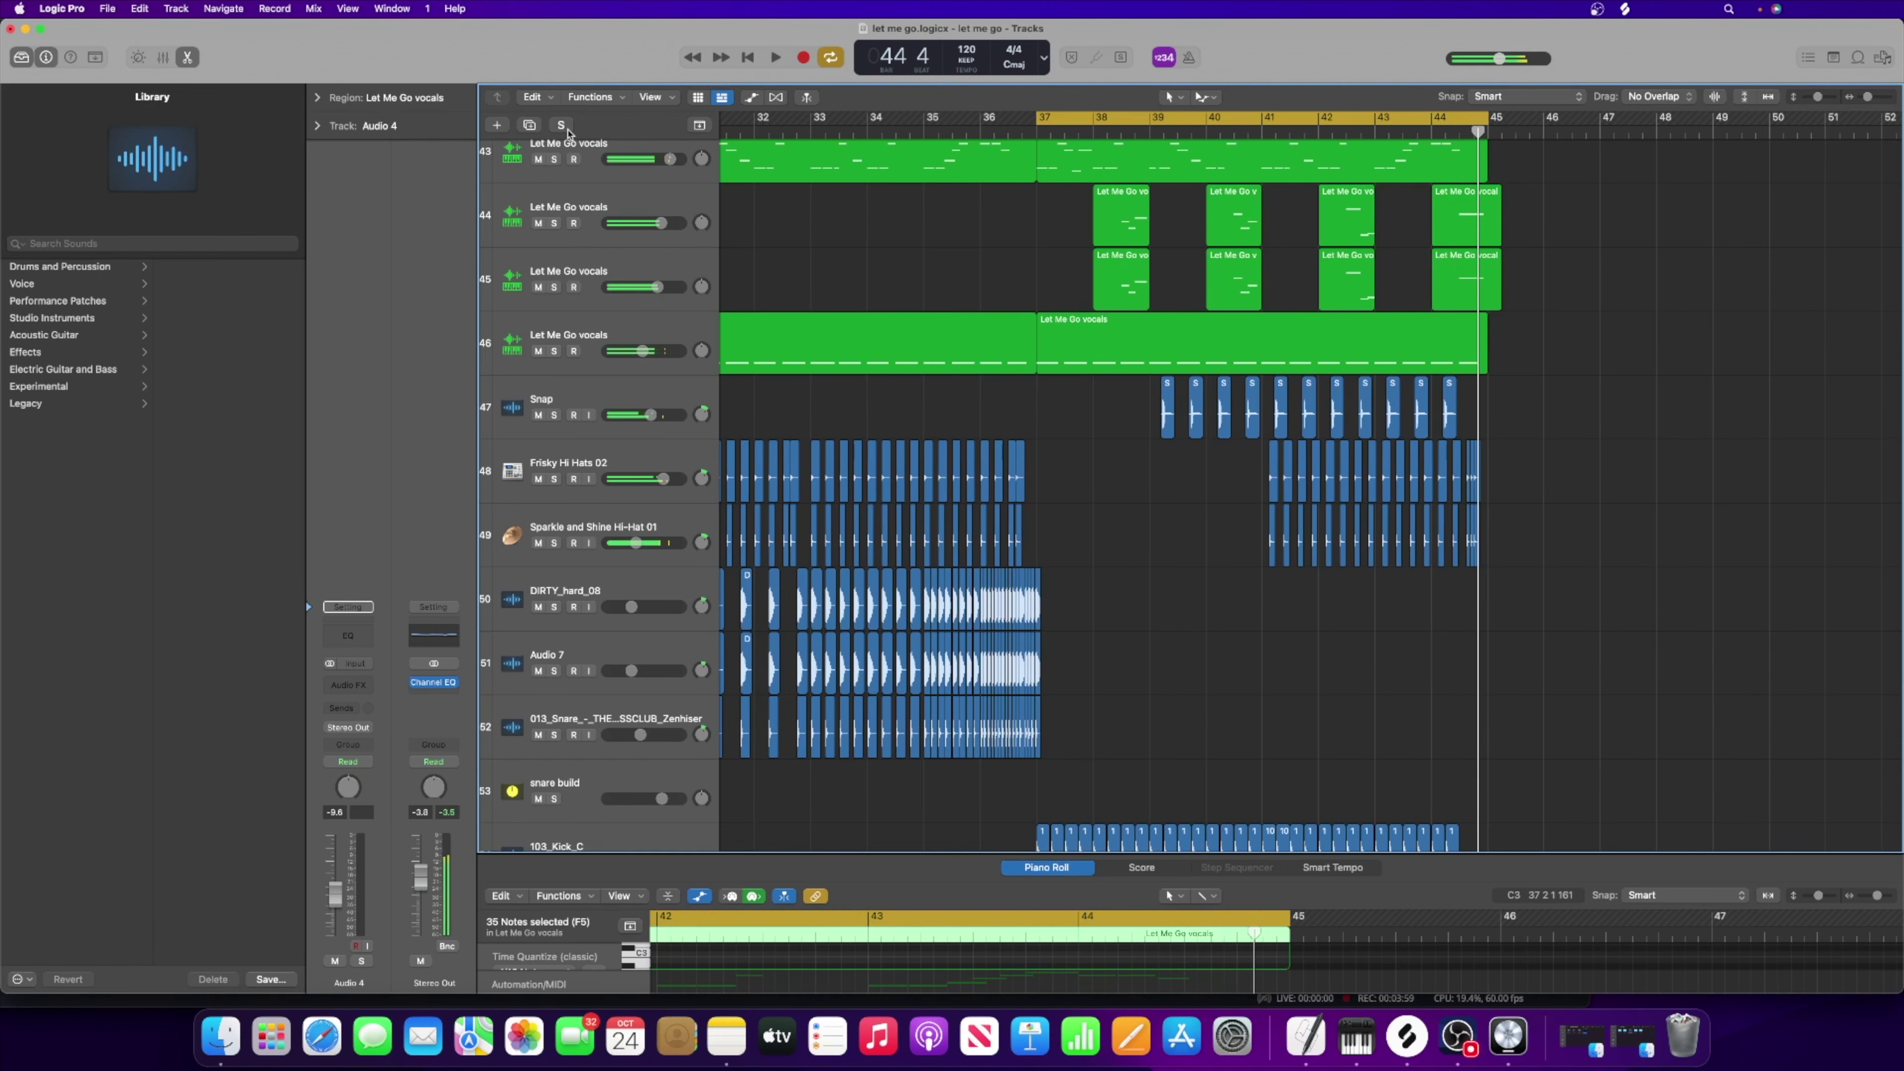
scroll(1069, 298, "down", 3)
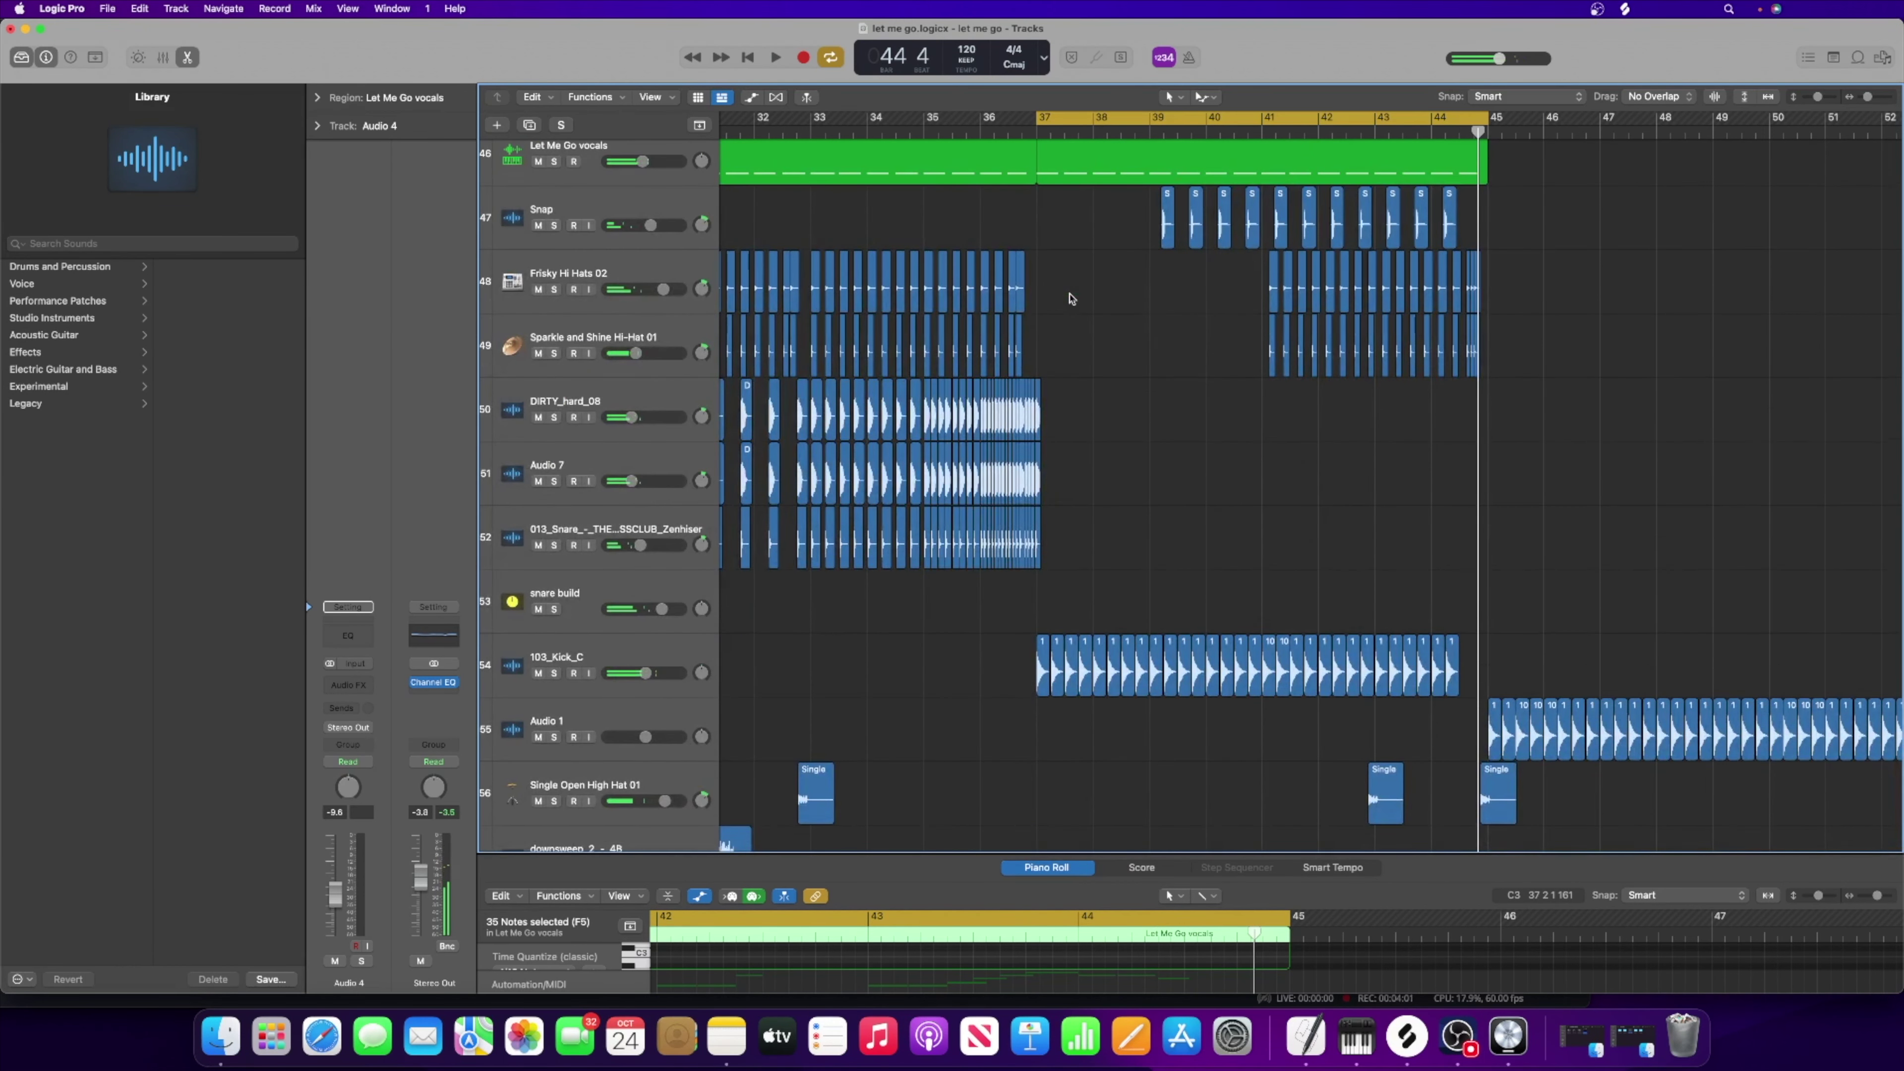